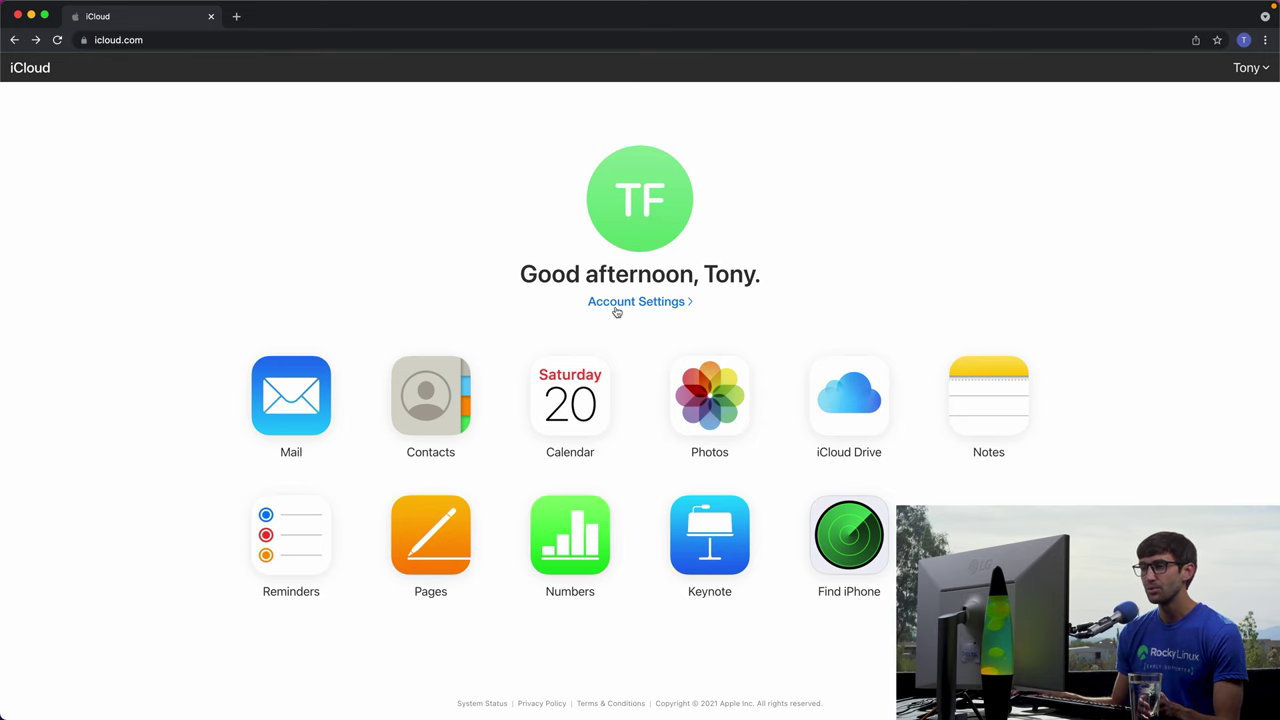
Read the Welcome to iCloud Mail message and discard a newly started draft.
click(315, 385)
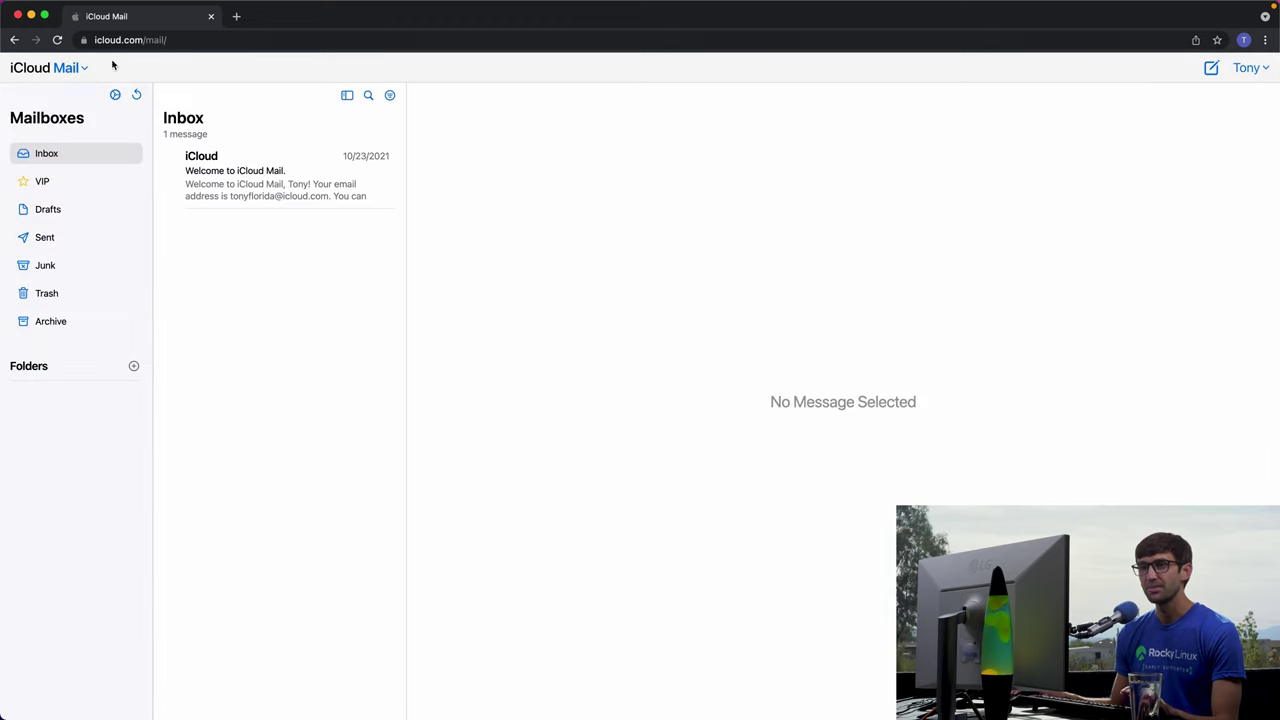
click(240, 179)
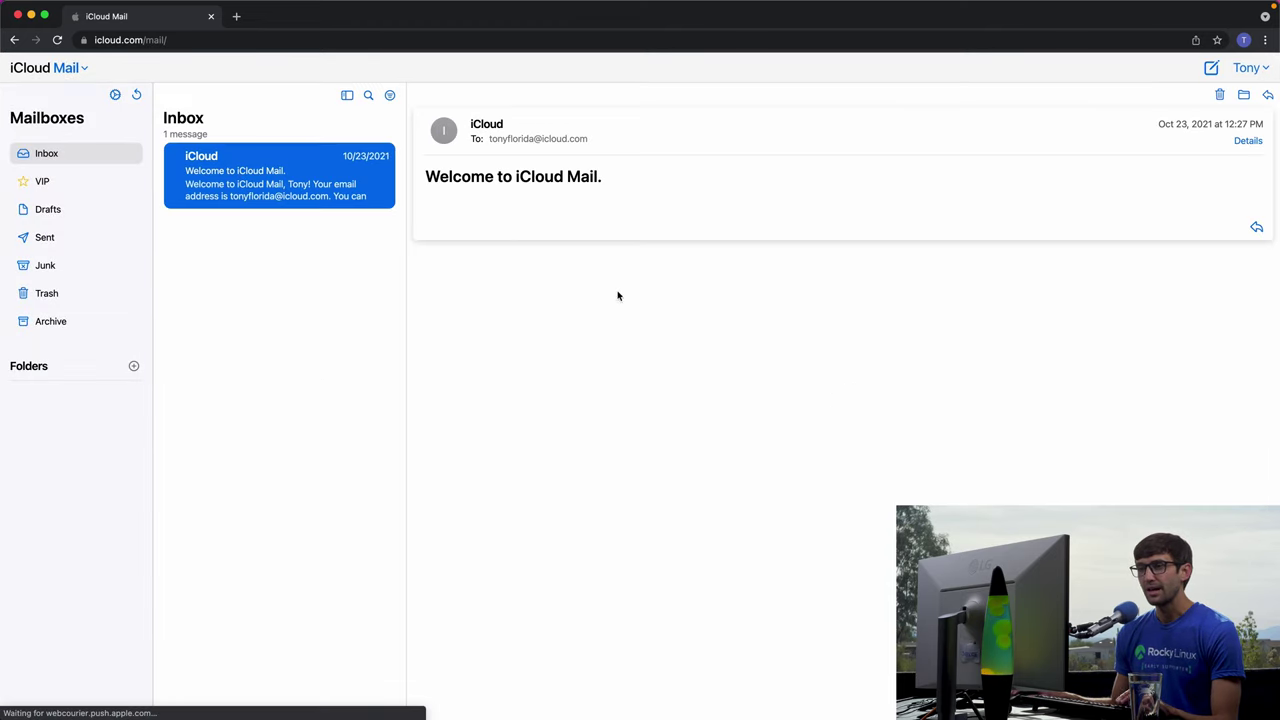
click(1210, 70)
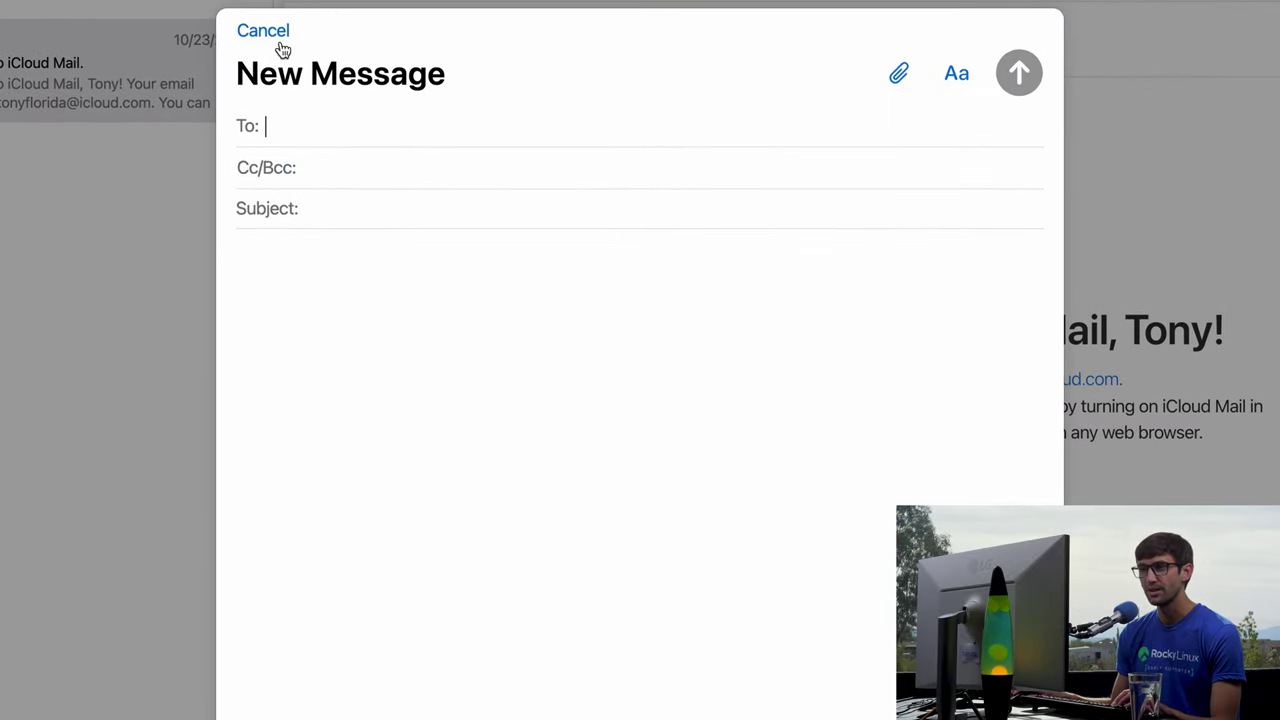
click(265, 32)
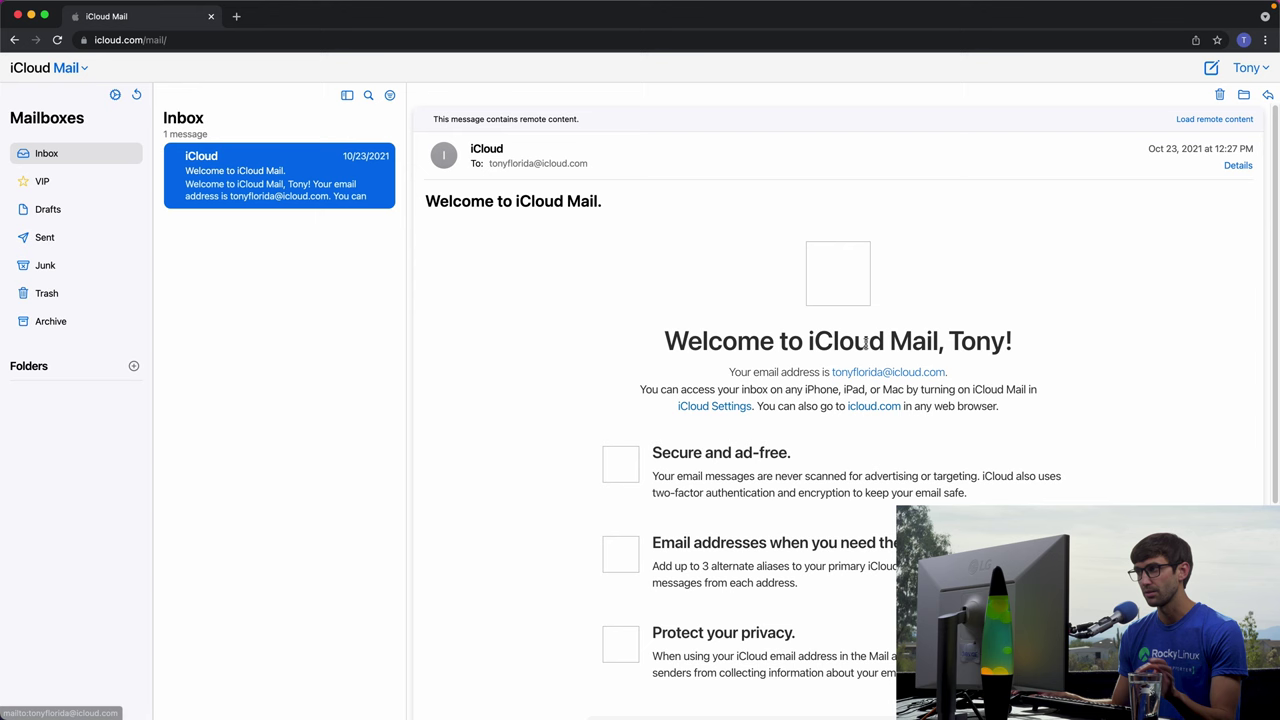
Go from the iCloud home page to Account Settings and start managing a Custom Email Domain.
click(68, 66)
click(82, 265)
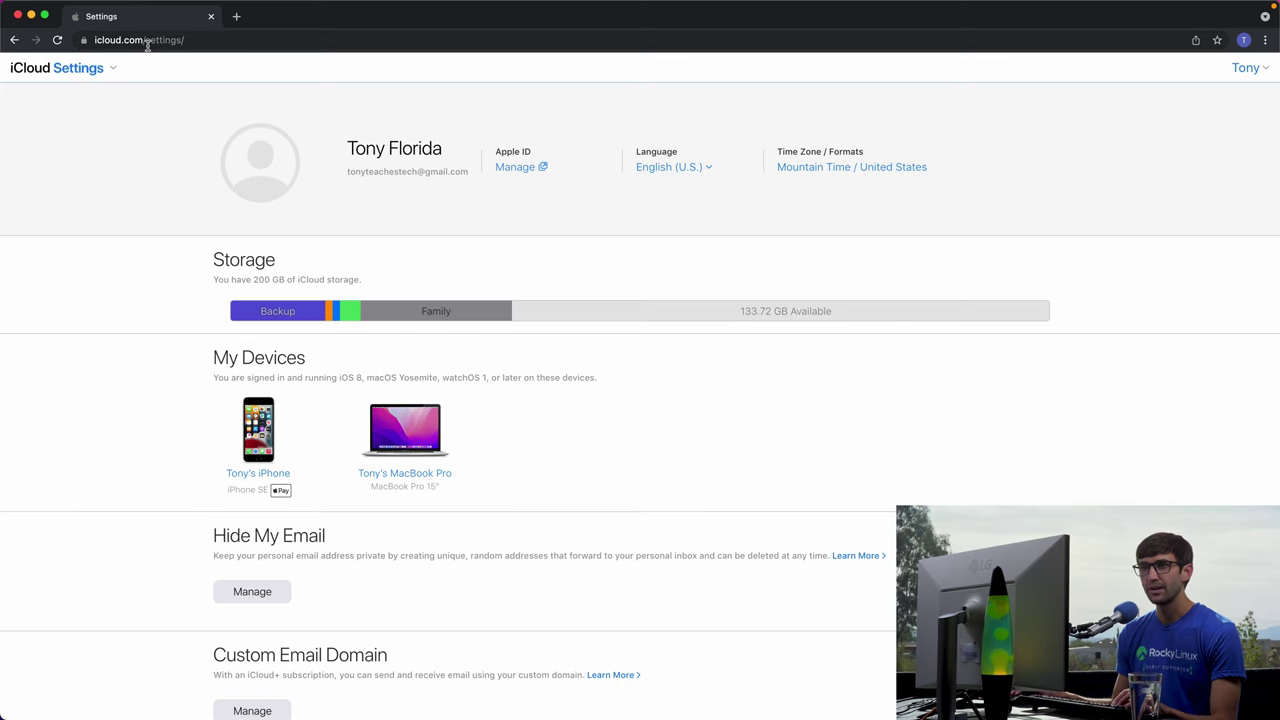
drag(147, 40, 251, 57)
key(BackSpace)
key(Return)
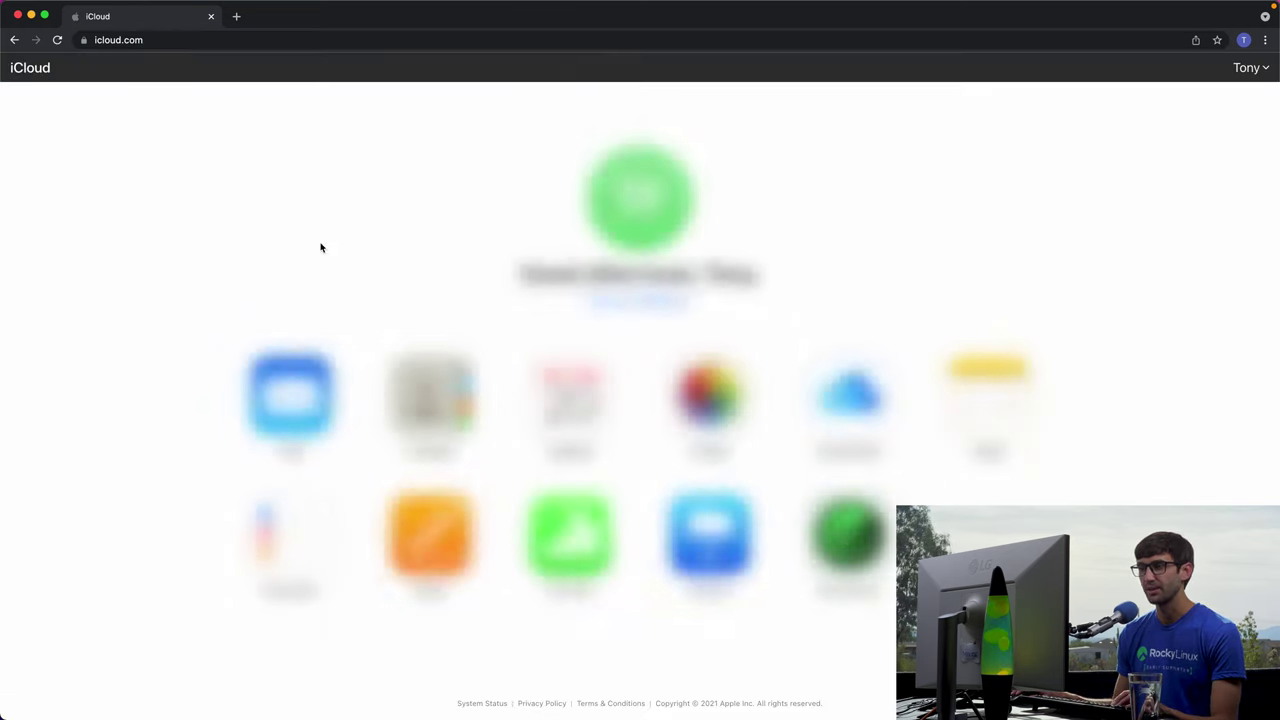
click(618, 303)
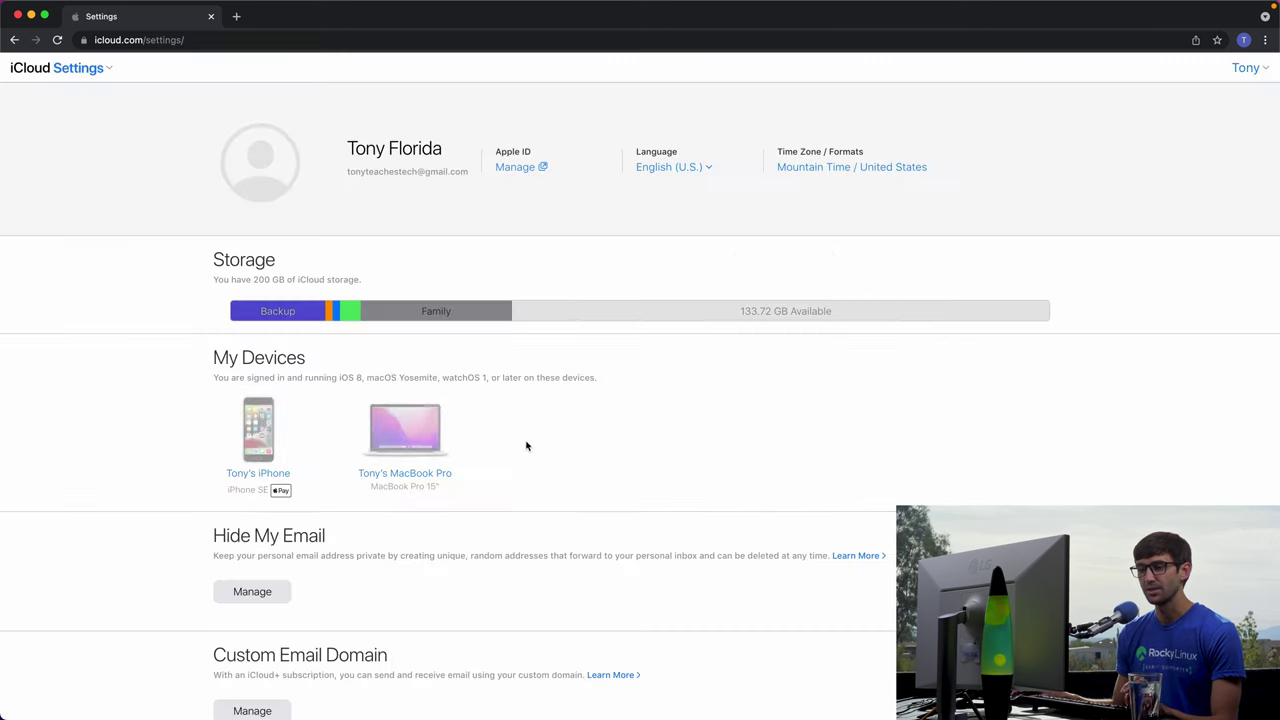
scroll(510, 450, down, 3)
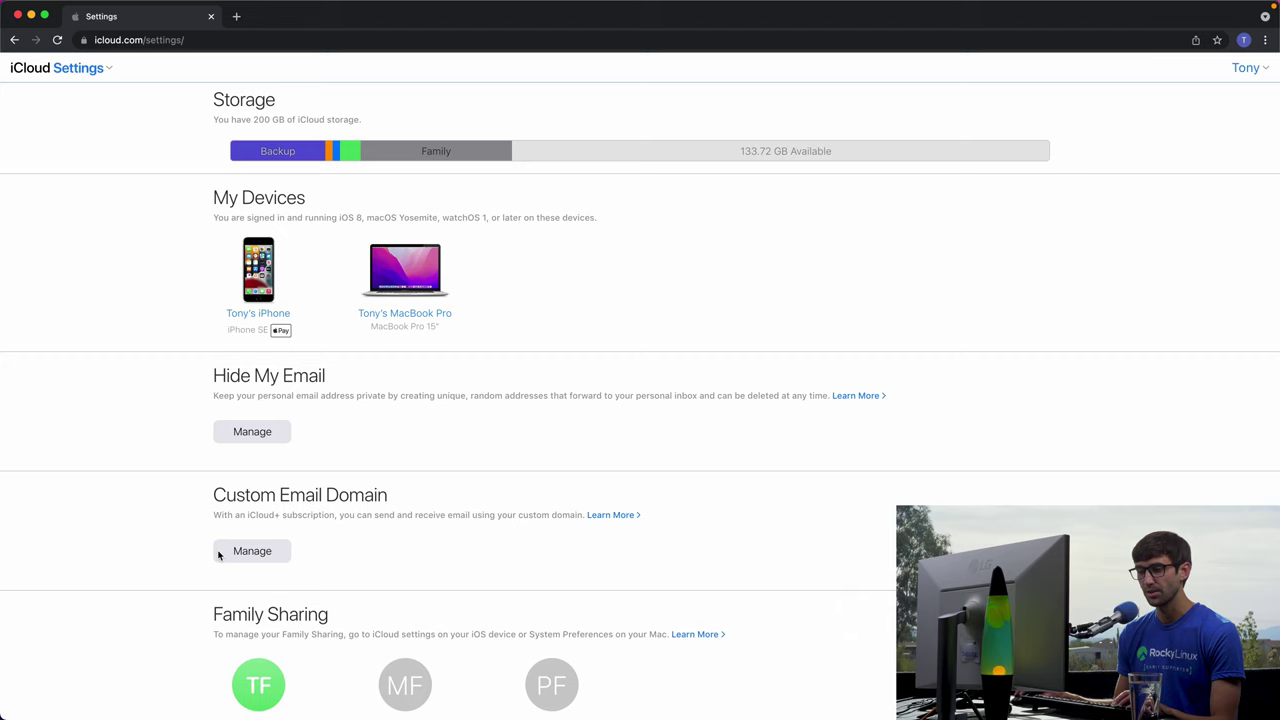
click(253, 560)
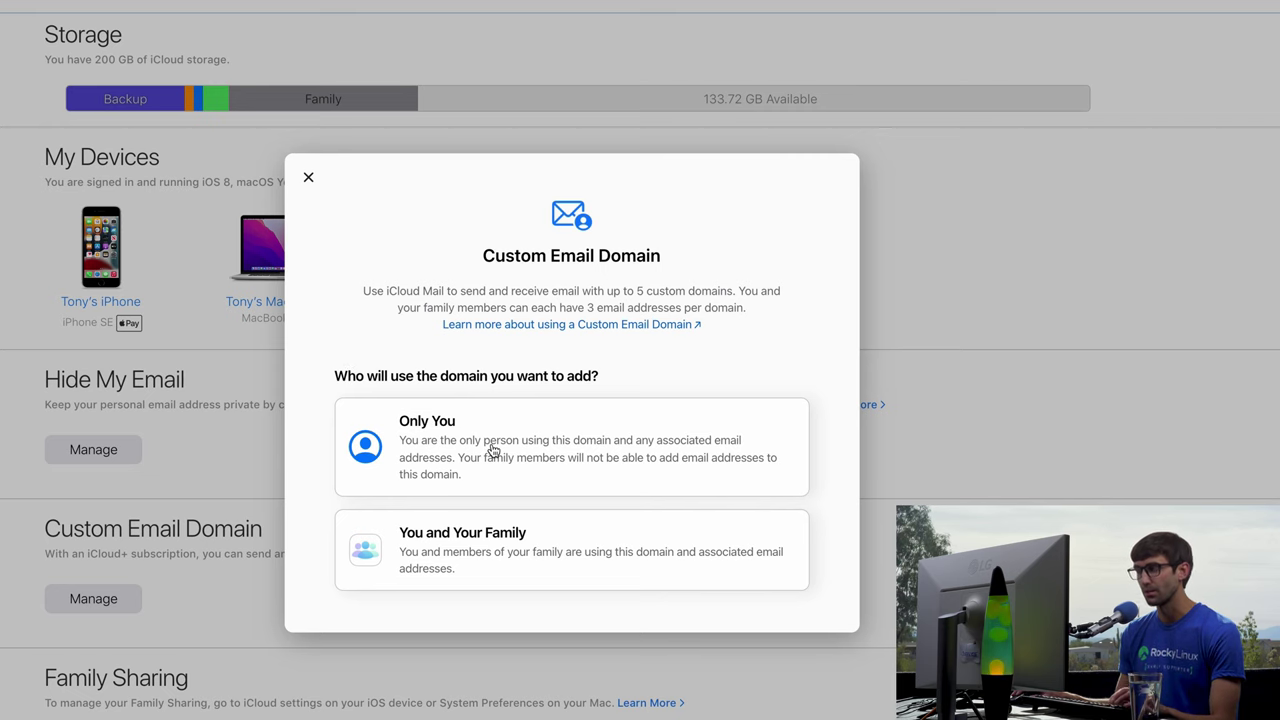
Choose a domain used only by you and enter tonyflo.com as the domain.
click(490, 447)
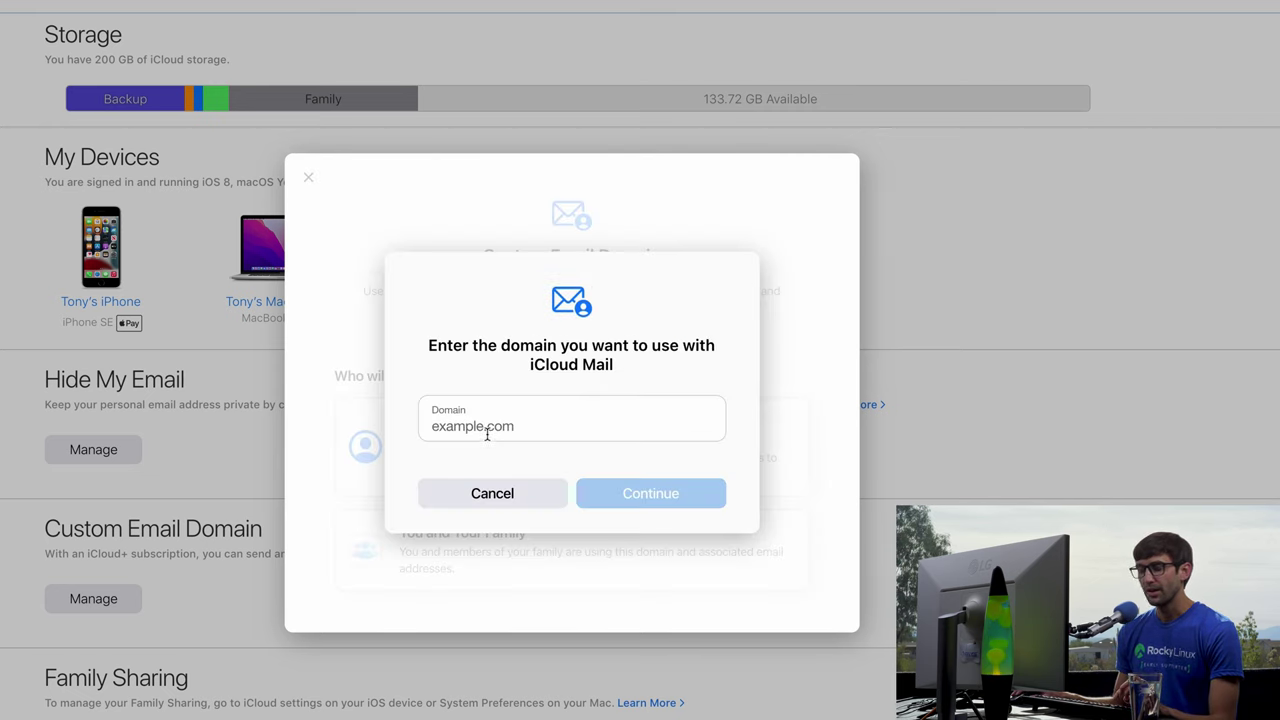
click(488, 431)
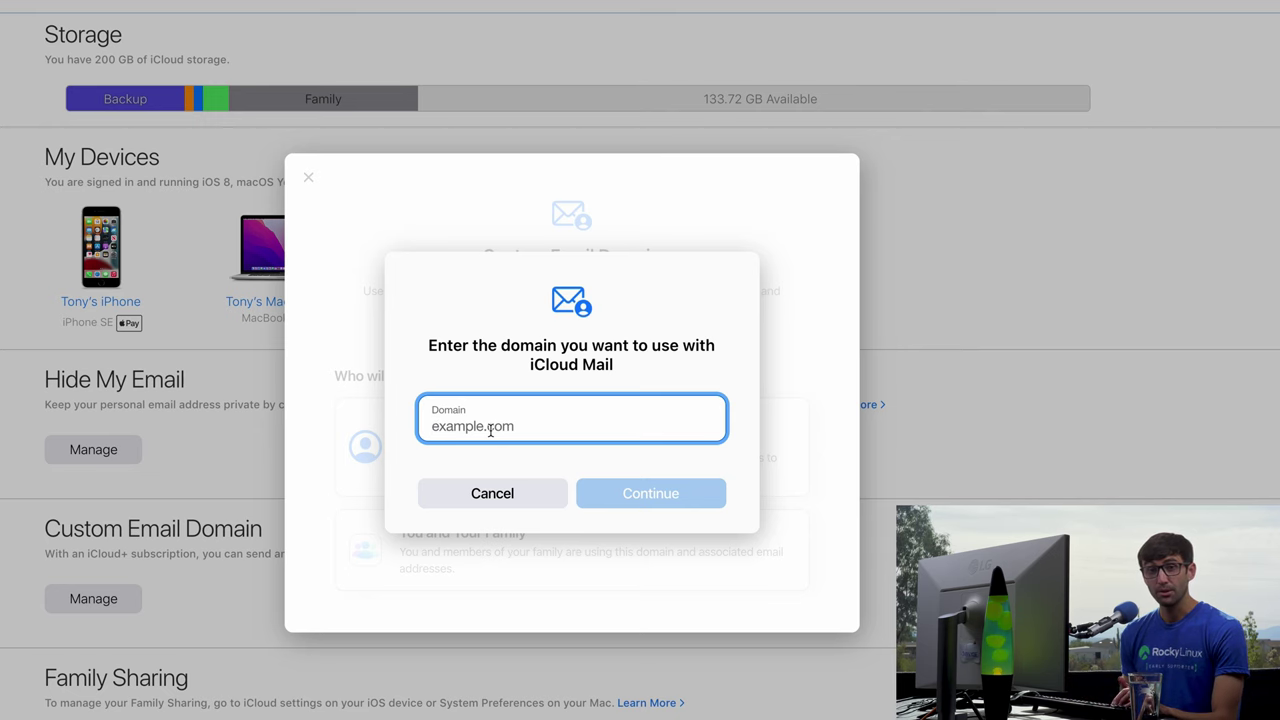
text(tonyflo.com)
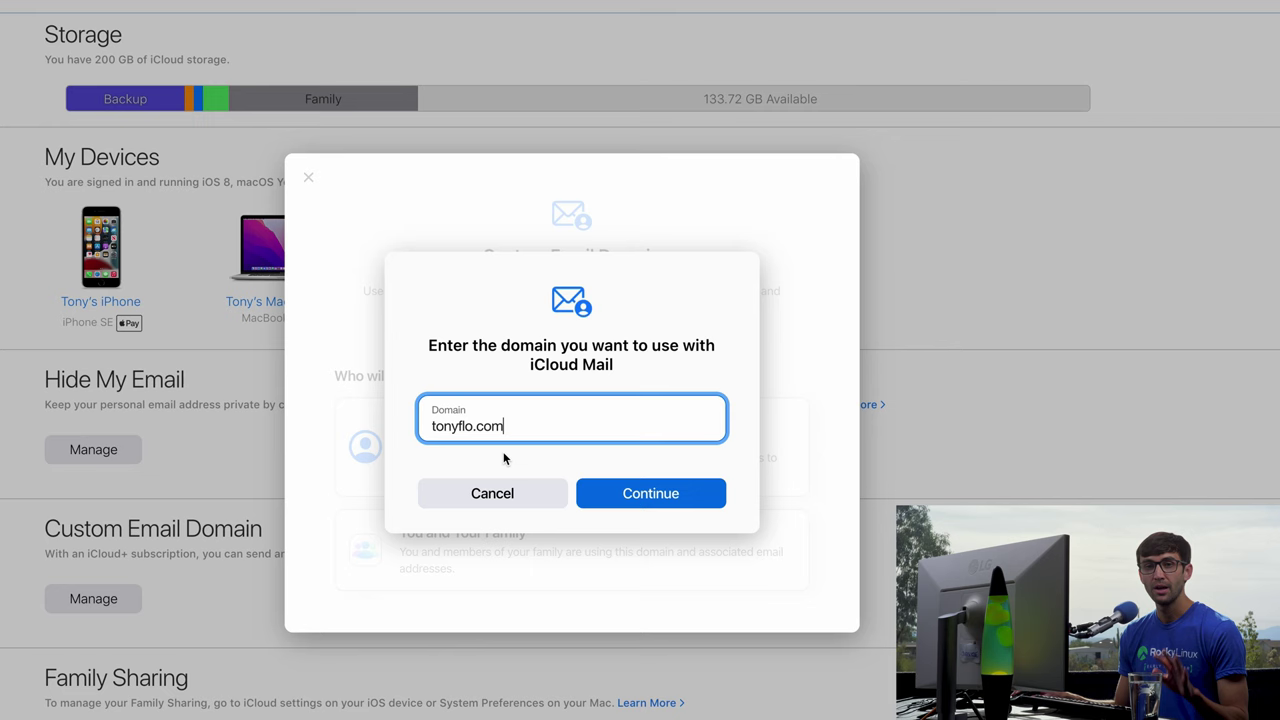
click(646, 500)
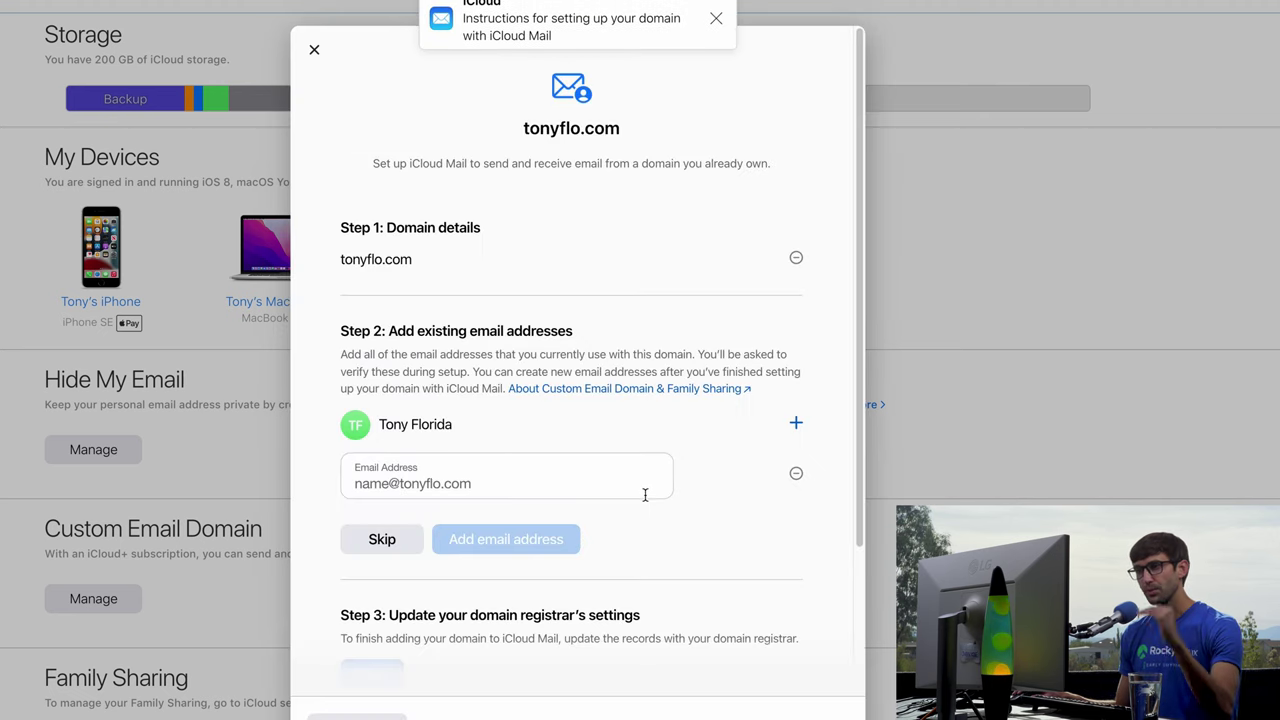
Skip adding existing email addresses for tonyflo.com under Step 2.
drag(422, 266, 347, 260)
scroll(520, 354, down, 1)
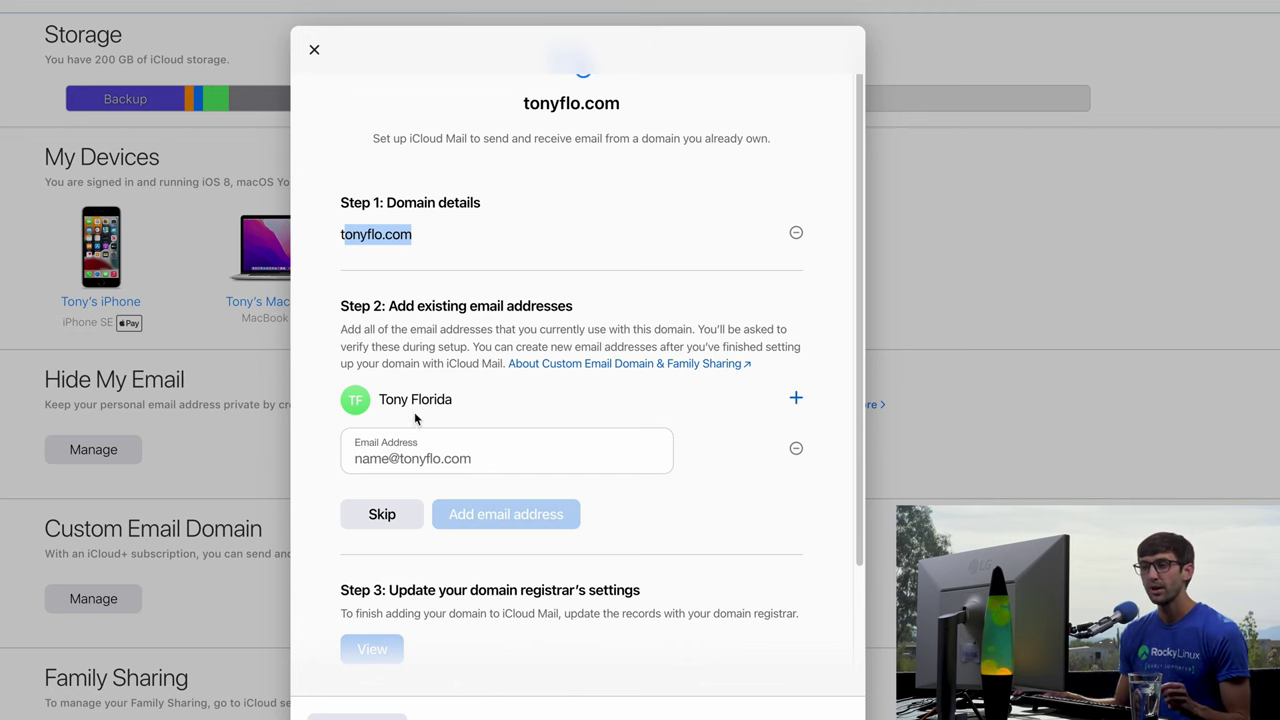
click(366, 515)
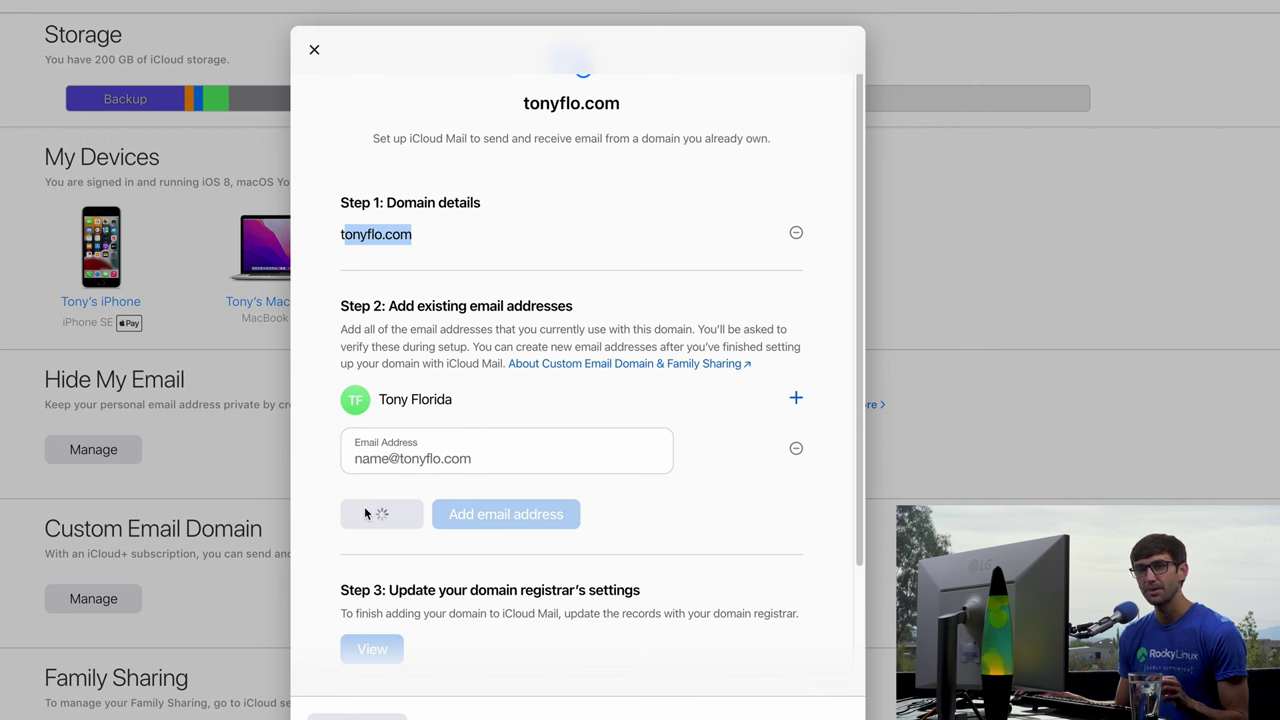
scroll(443, 482, down, 1)
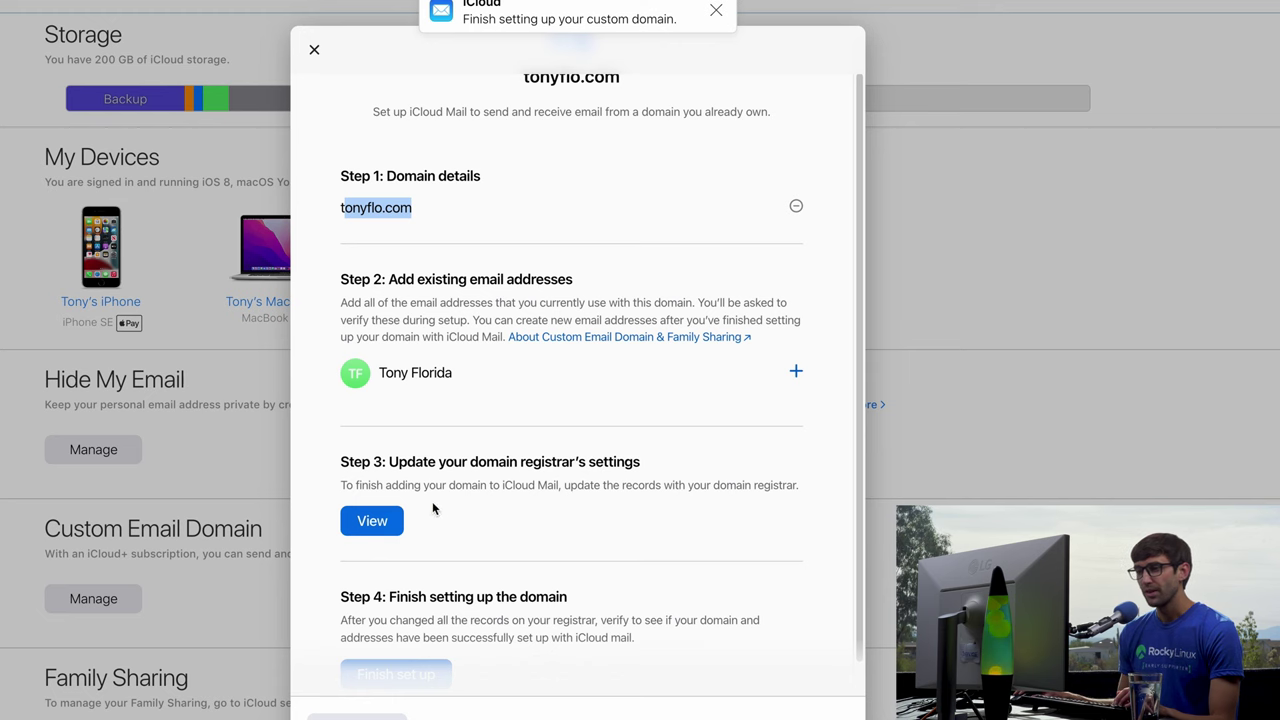
View Step 3's MX, TXT, SPF and DKIM records for the tonyflo.com registrar.
click(399, 518)
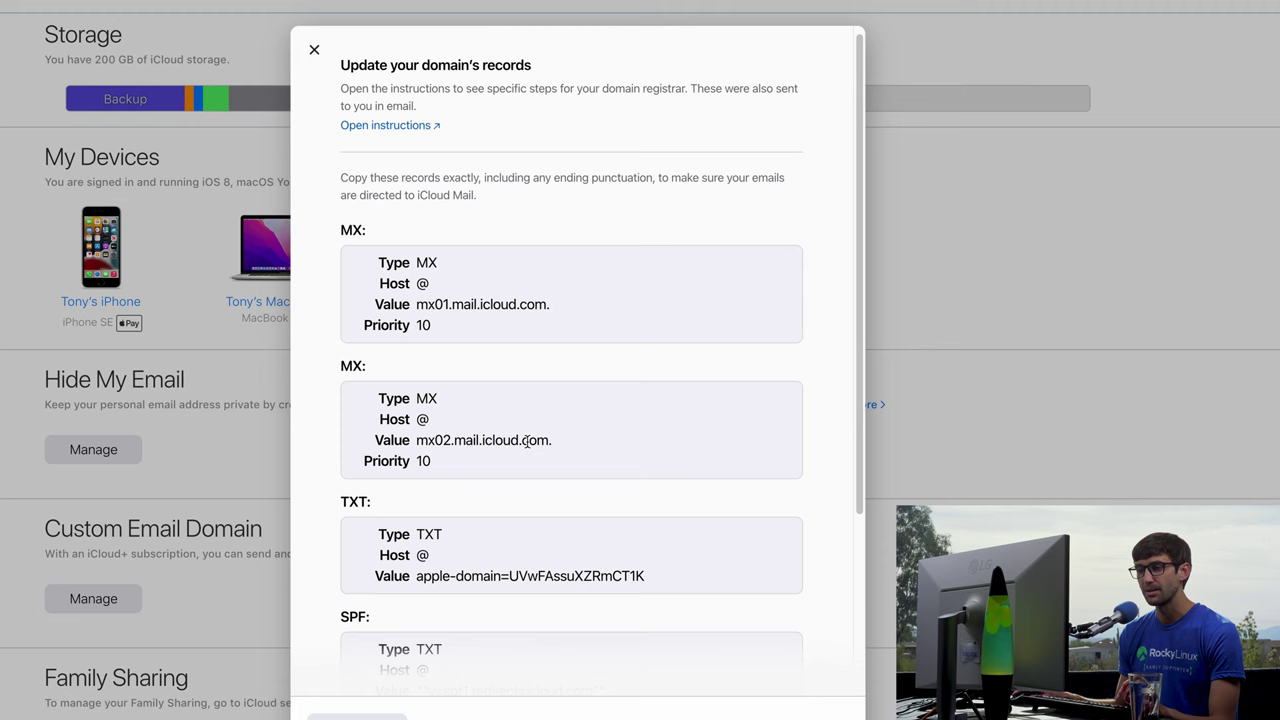
scroll(525, 445, down, 3)
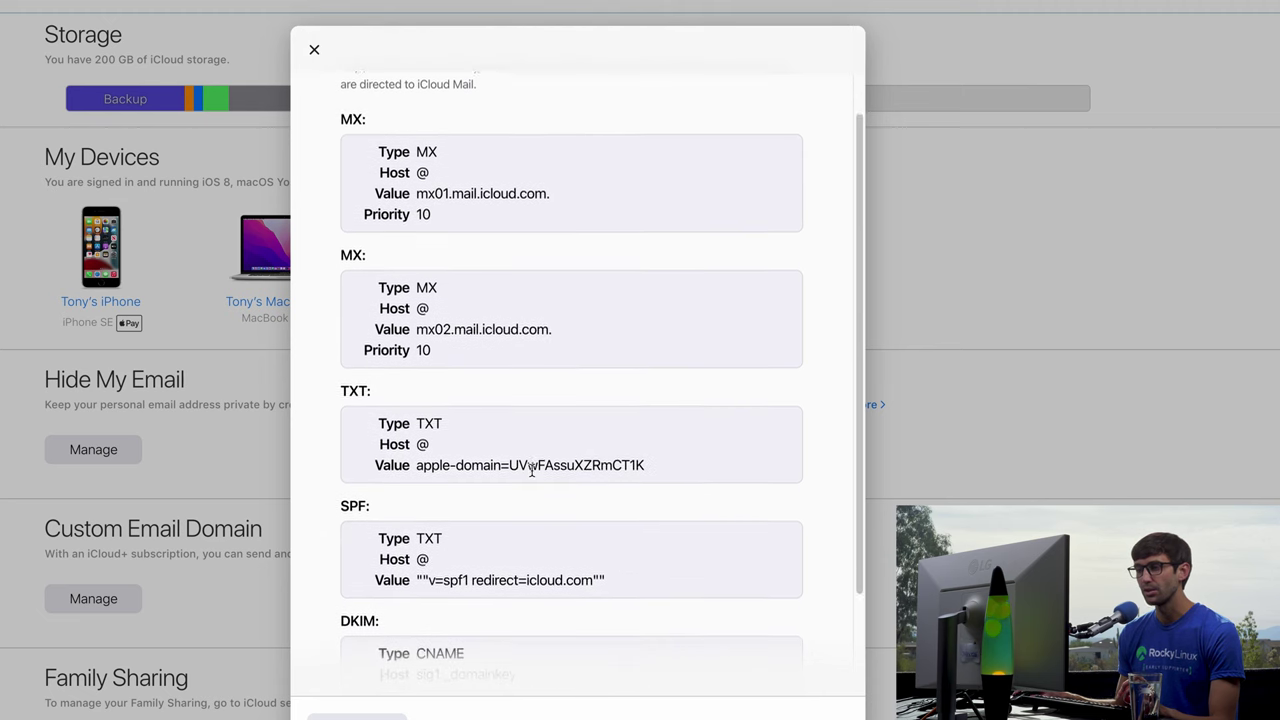
scroll(531, 470, down, 2)
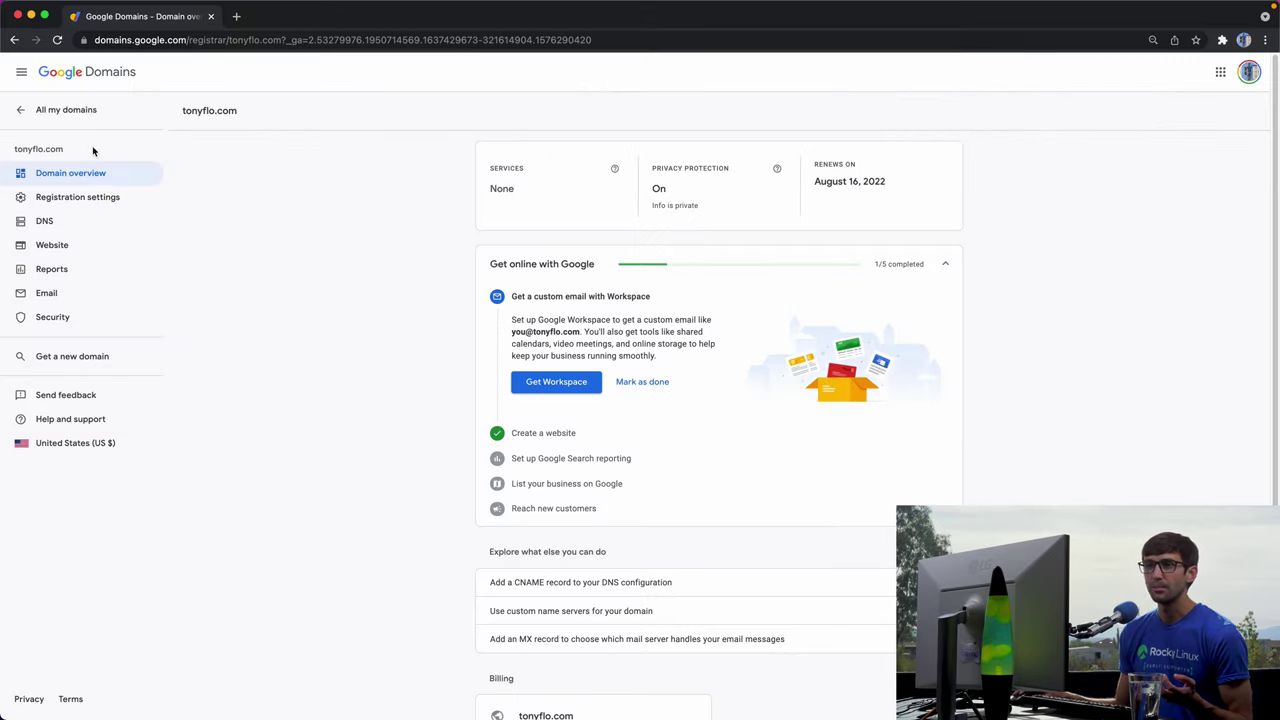
Open the DNS page for tonyflo.com in Google Domains.
double_click(199, 116)
drag(199, 116, 246, 121)
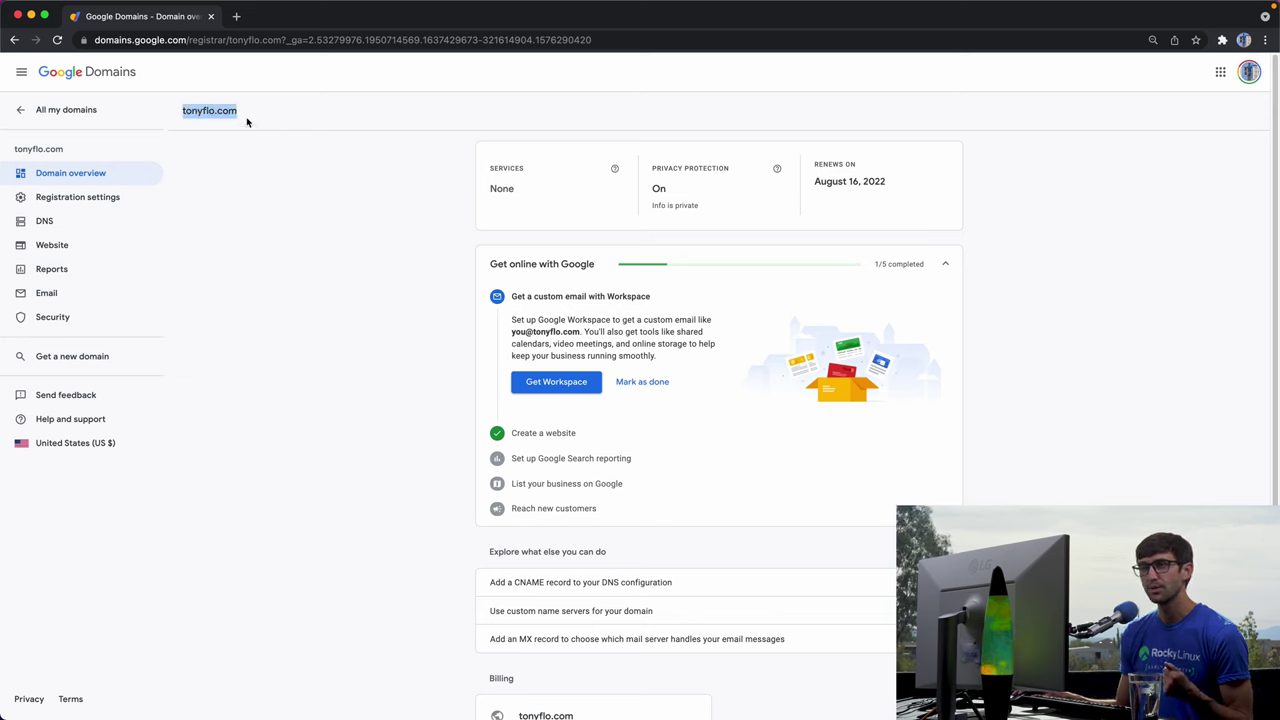
click(89, 221)
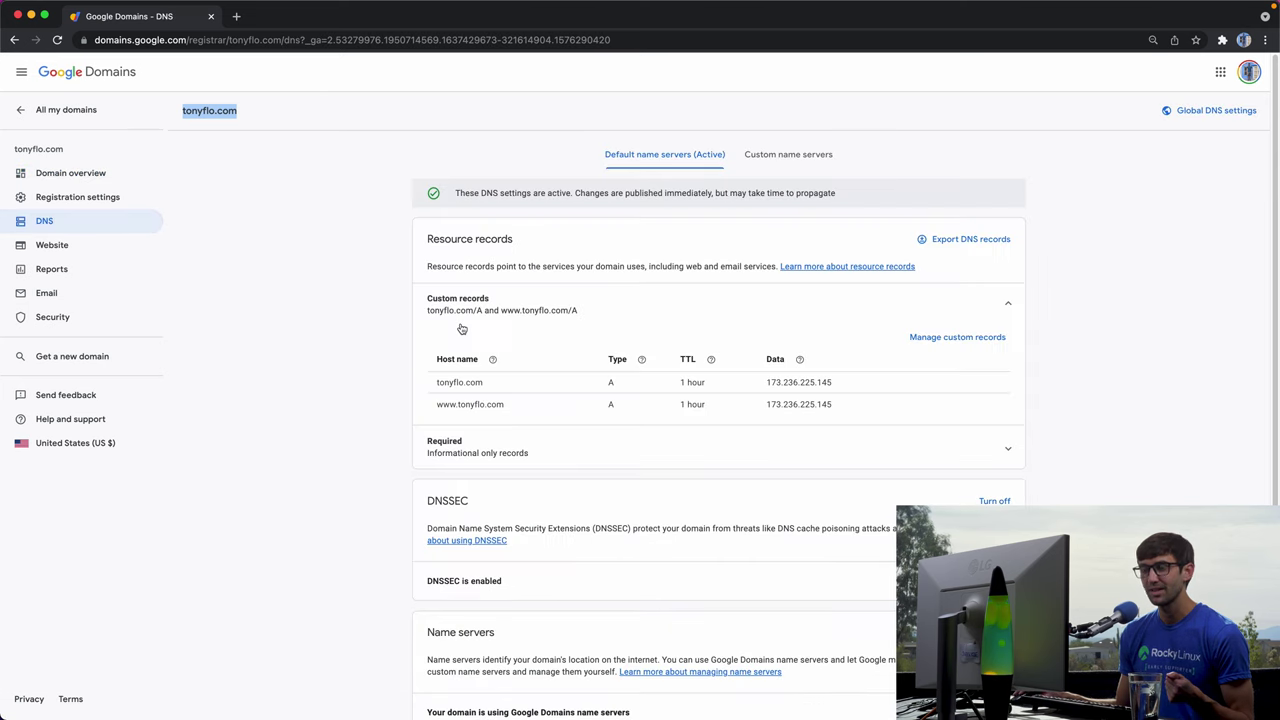
click(266, 294)
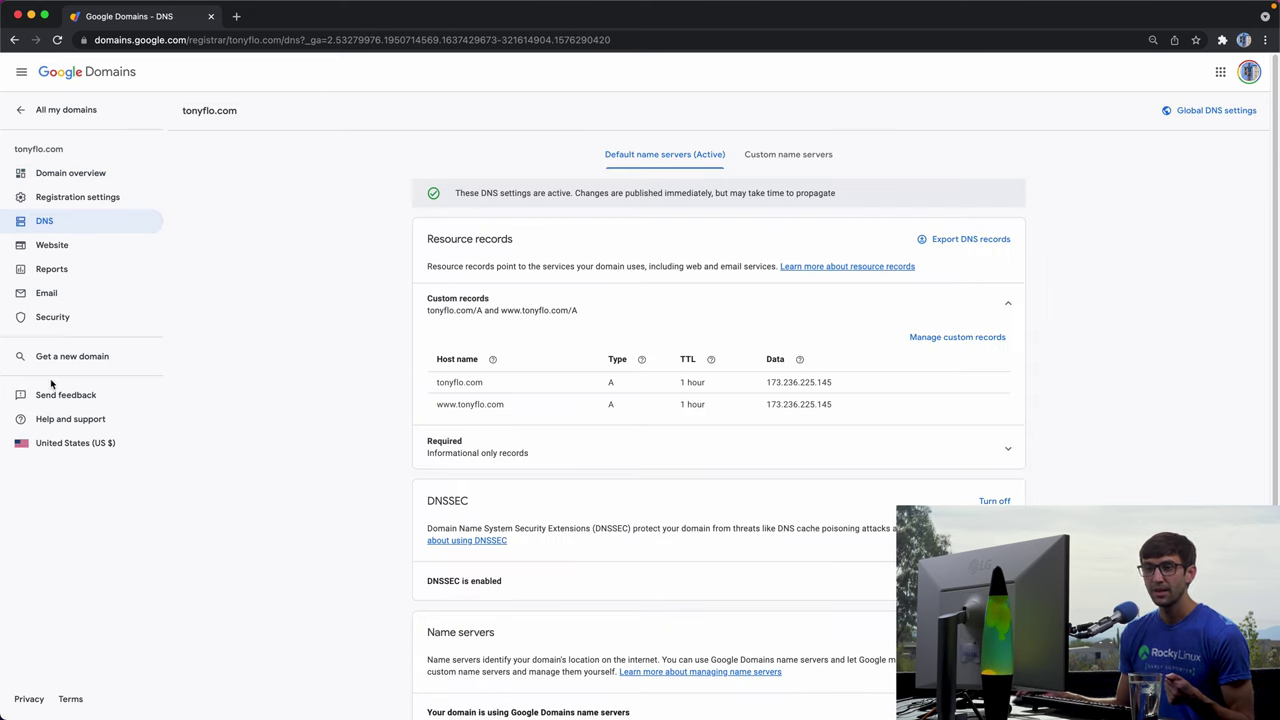
Arrange the iCloud records window and Google Domains side by side.
drag(3, 377, 438, 448)
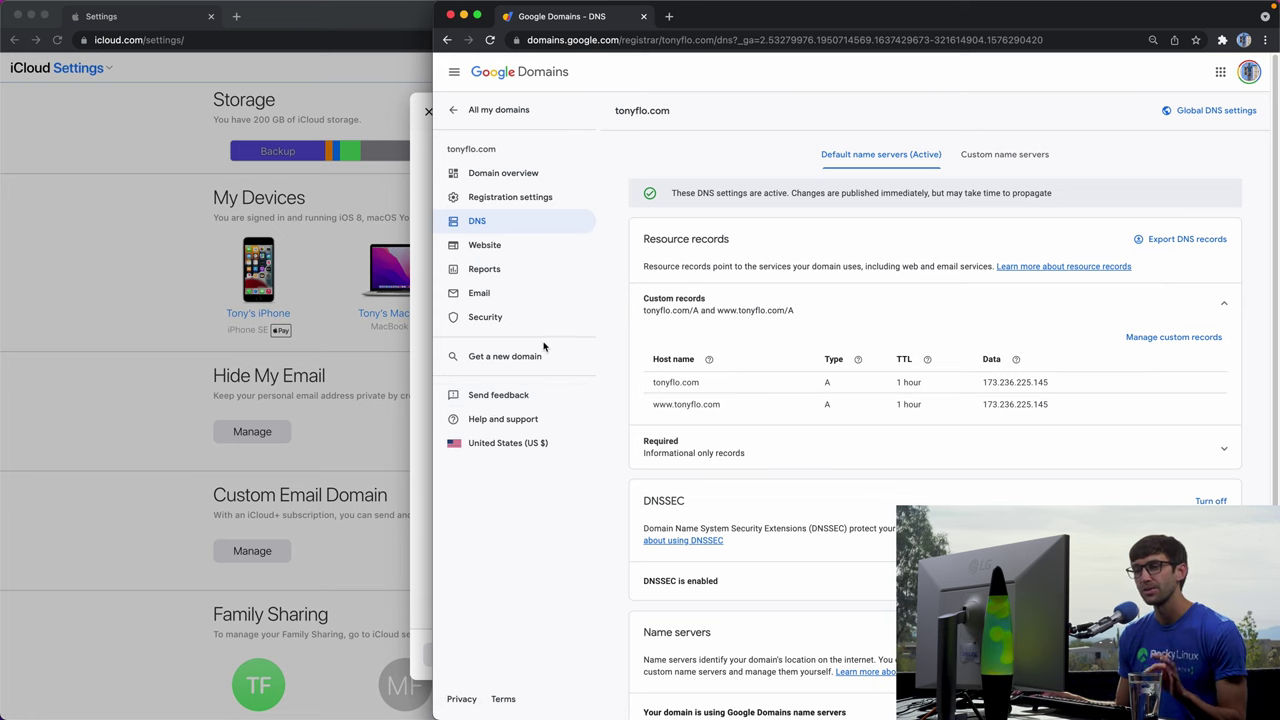
drag(436, 355, 631, 375)
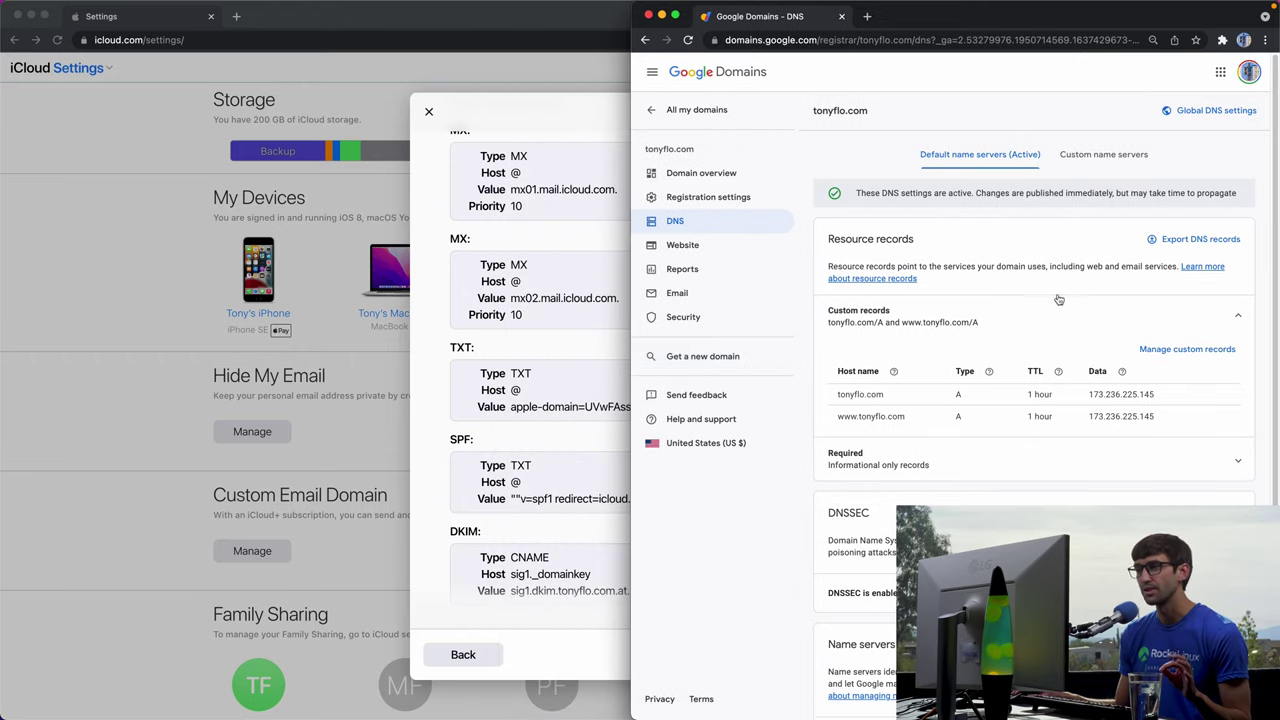
double_click(604, 22)
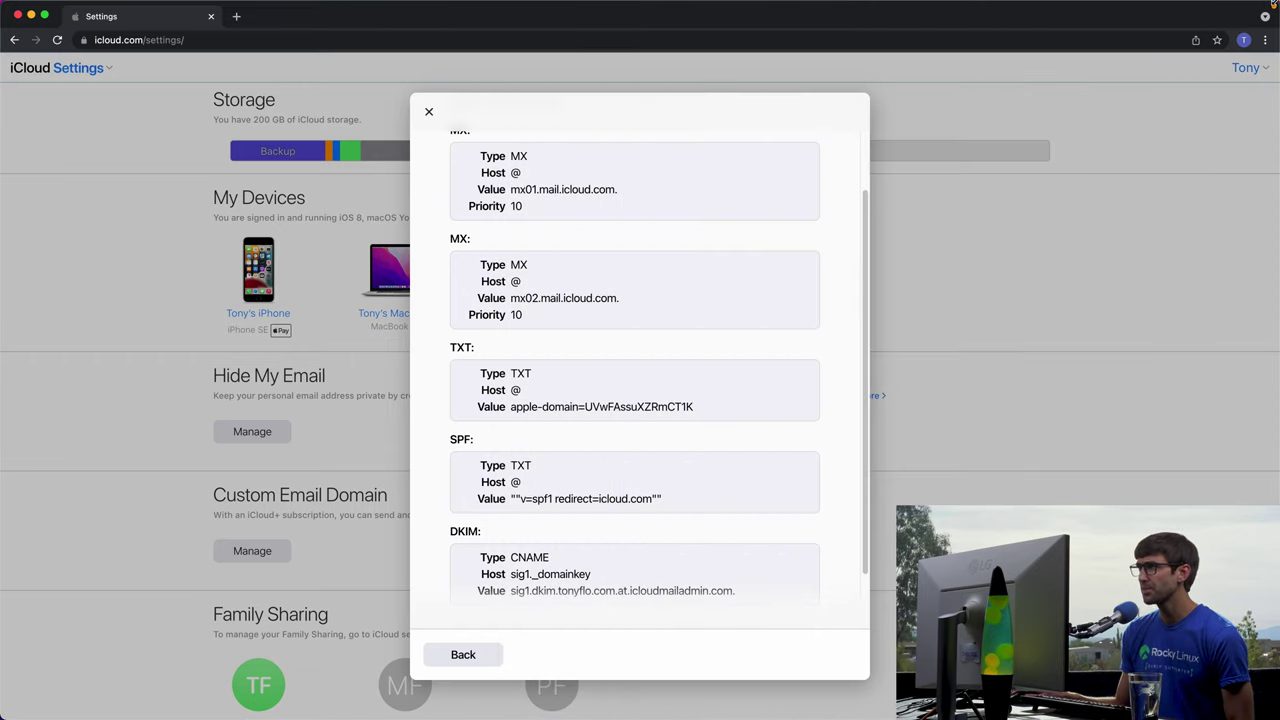
drag(1272, 4, 727, 4)
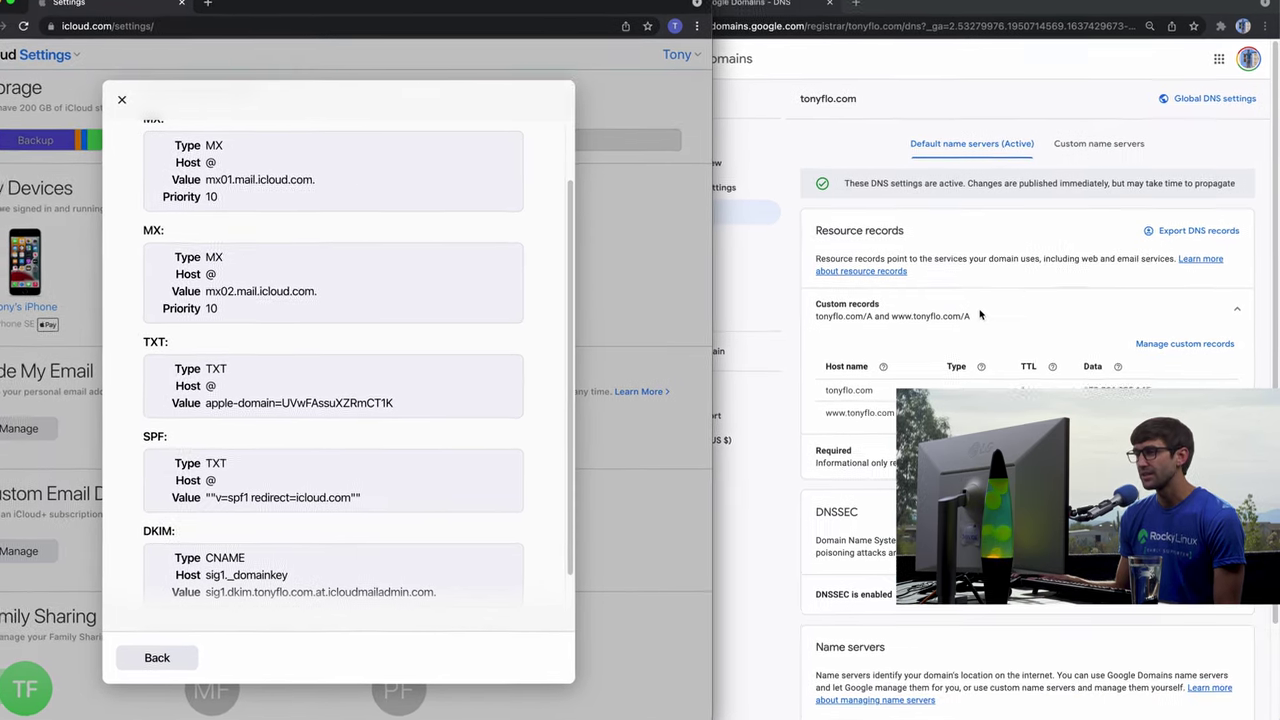
click(775, 288)
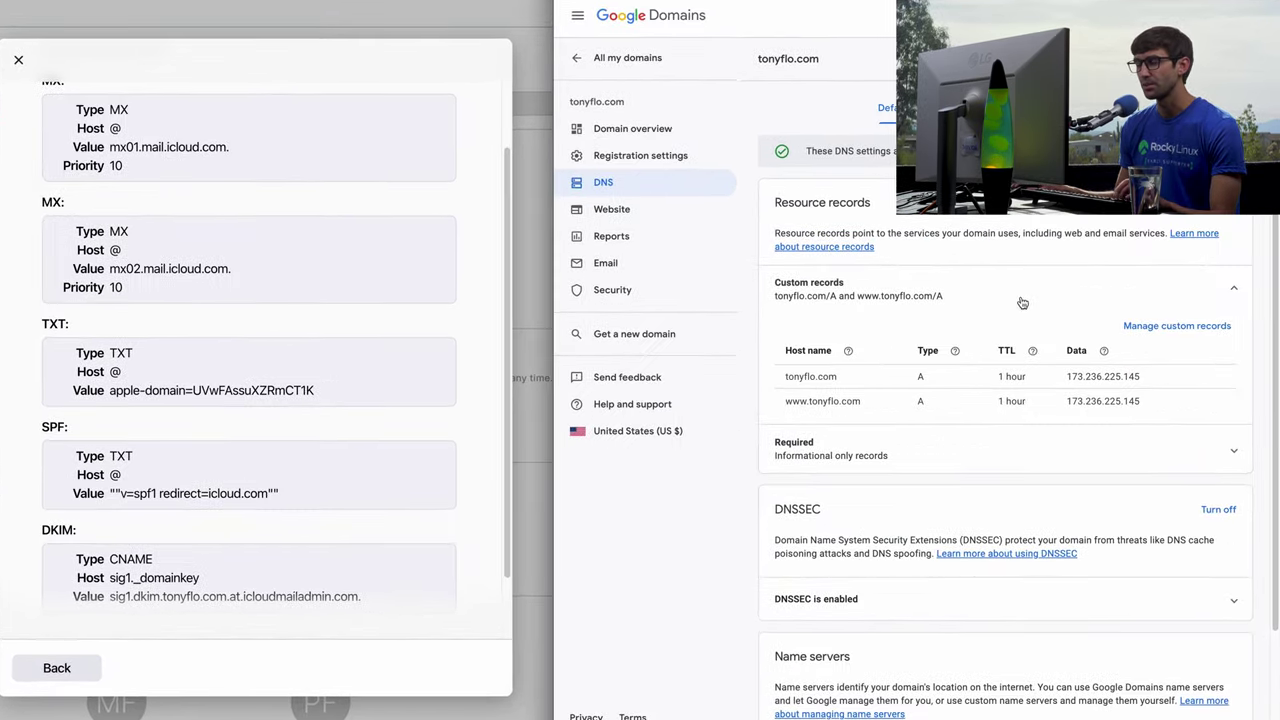
Create a new custom DNS record in Google Domains with type MX.
click(1177, 326)
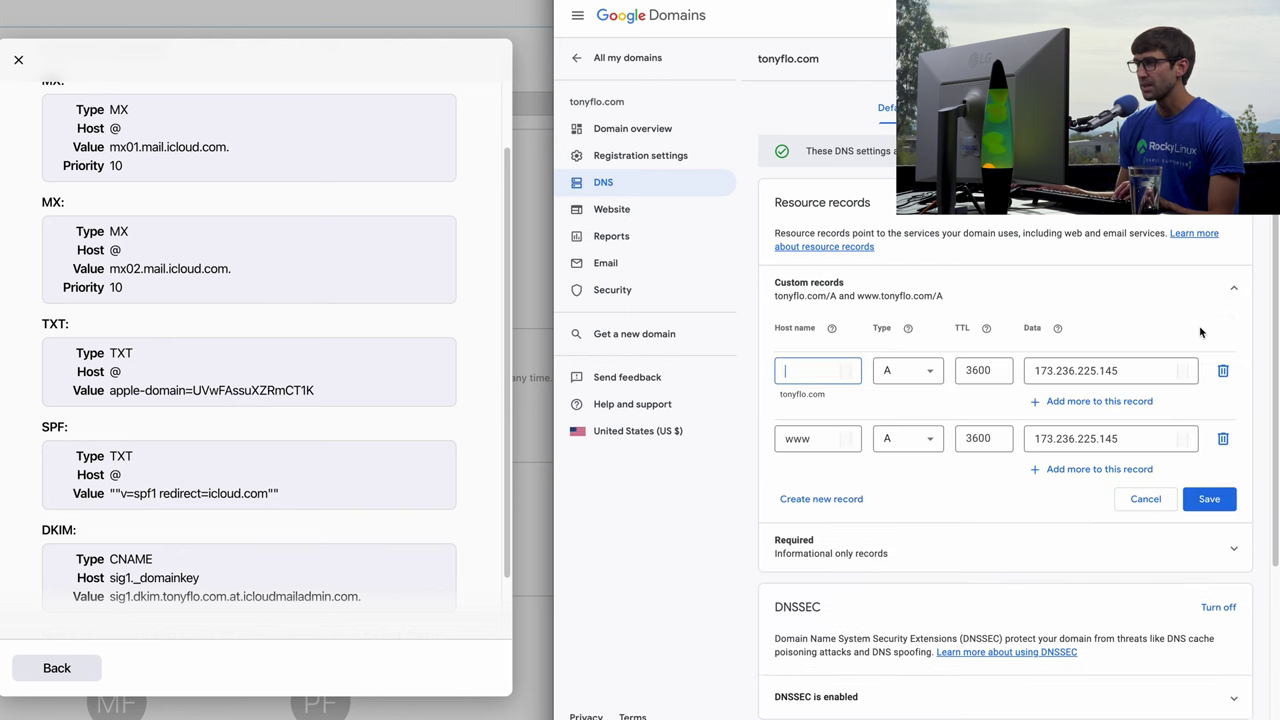
scroll(260, 302, up, 3)
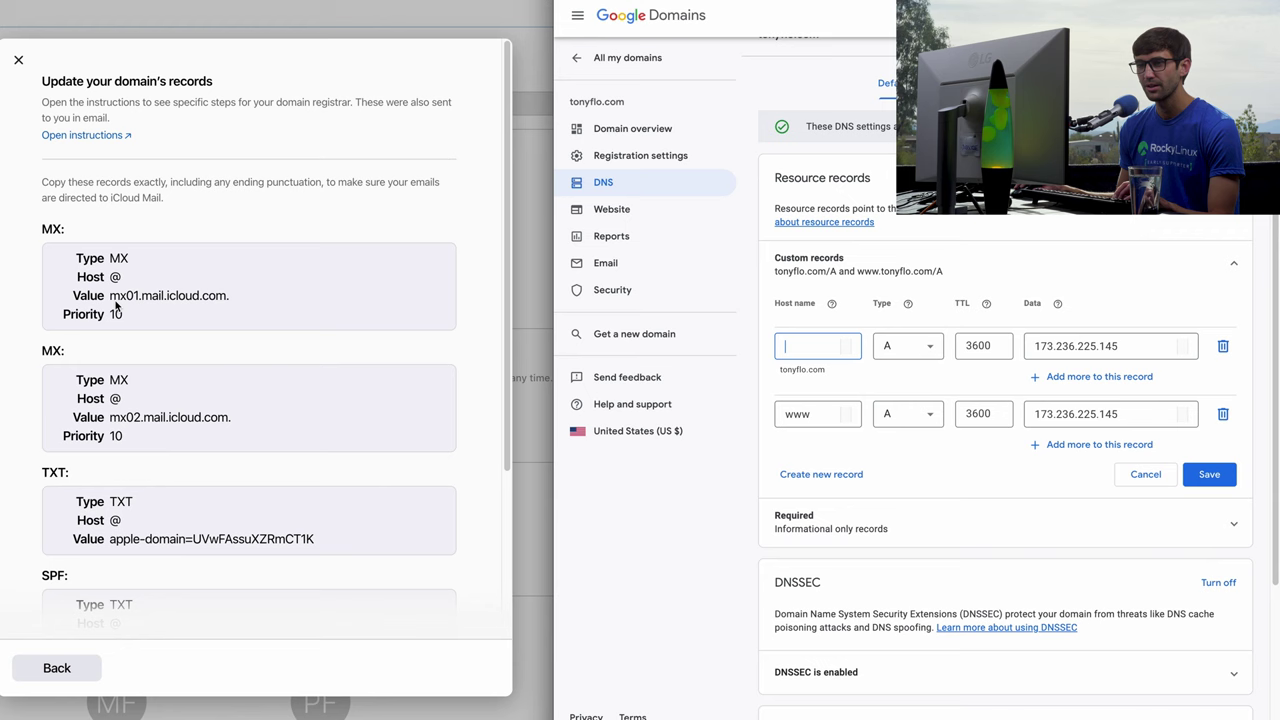
drag(112, 296, 229, 297)
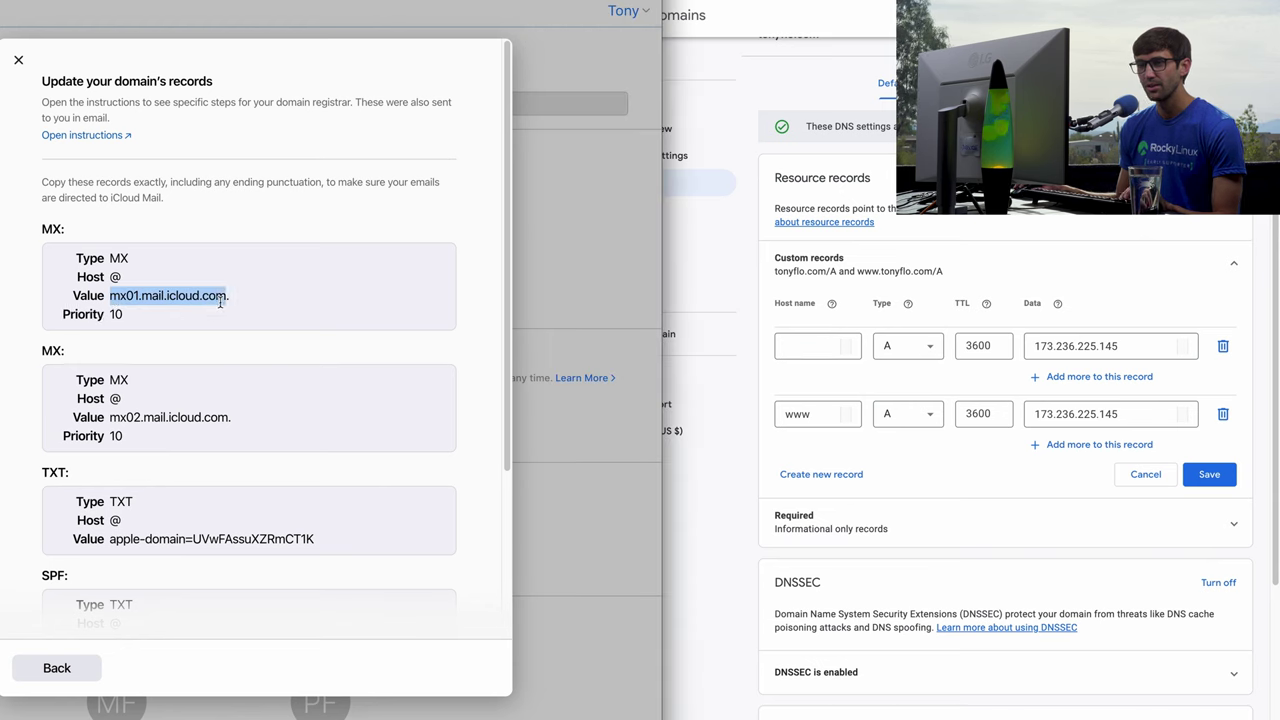
click(534, 418)
click(849, 478)
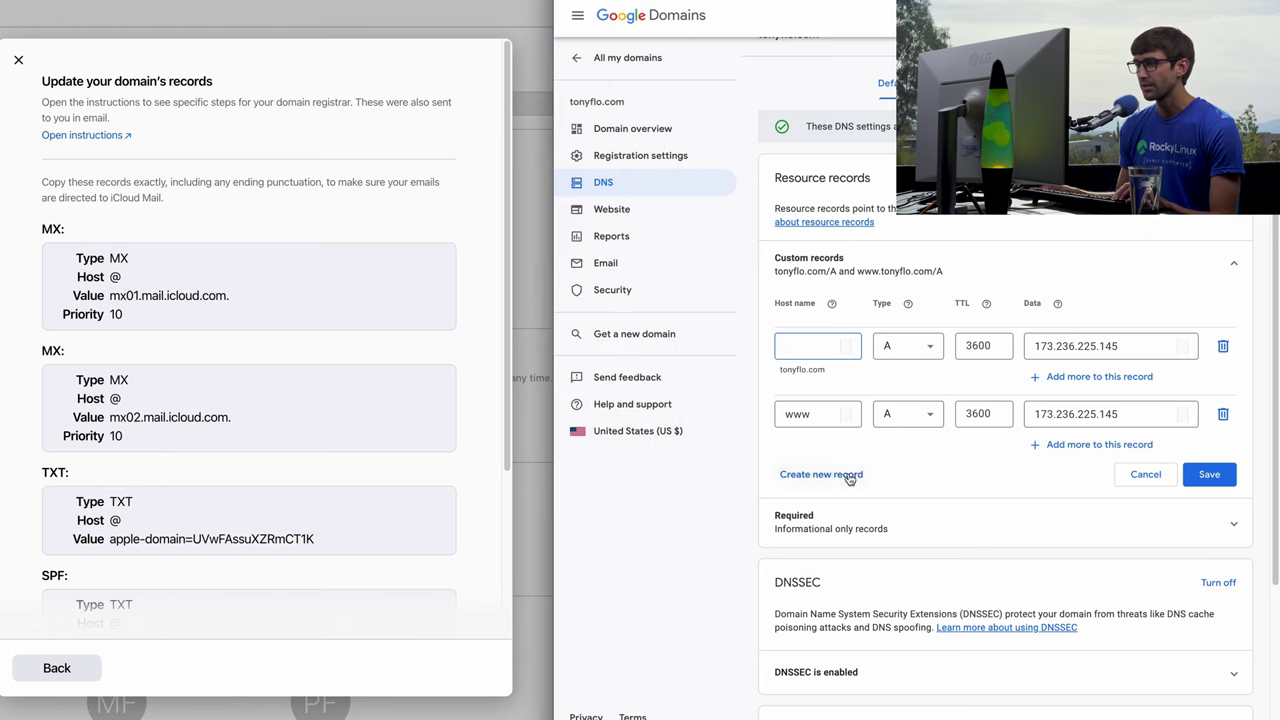
click(849, 478)
click(915, 488)
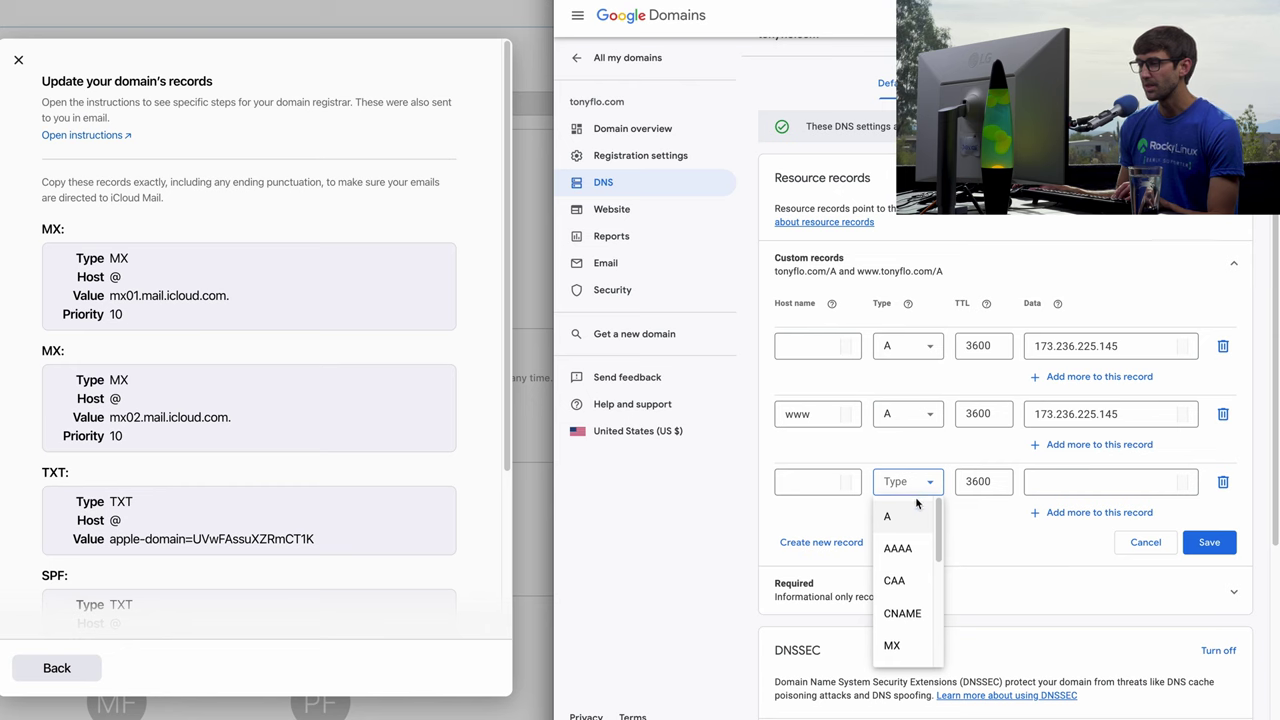
click(912, 644)
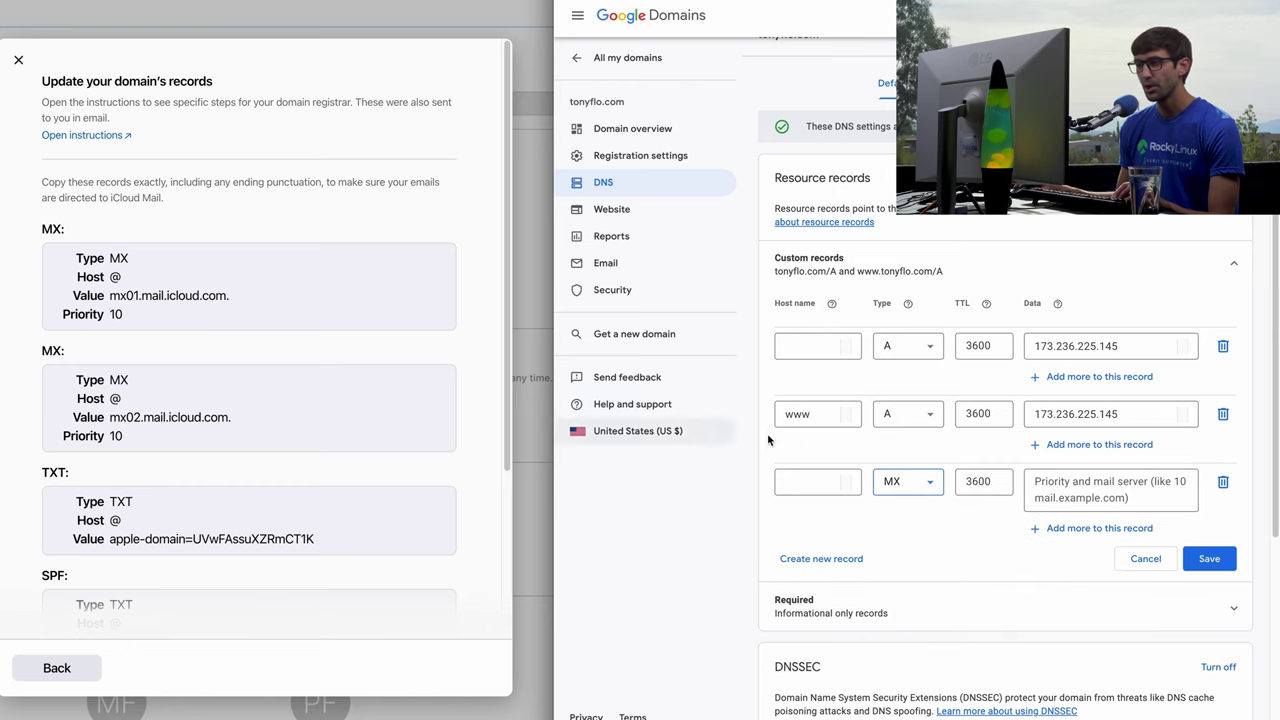
click(803, 482)
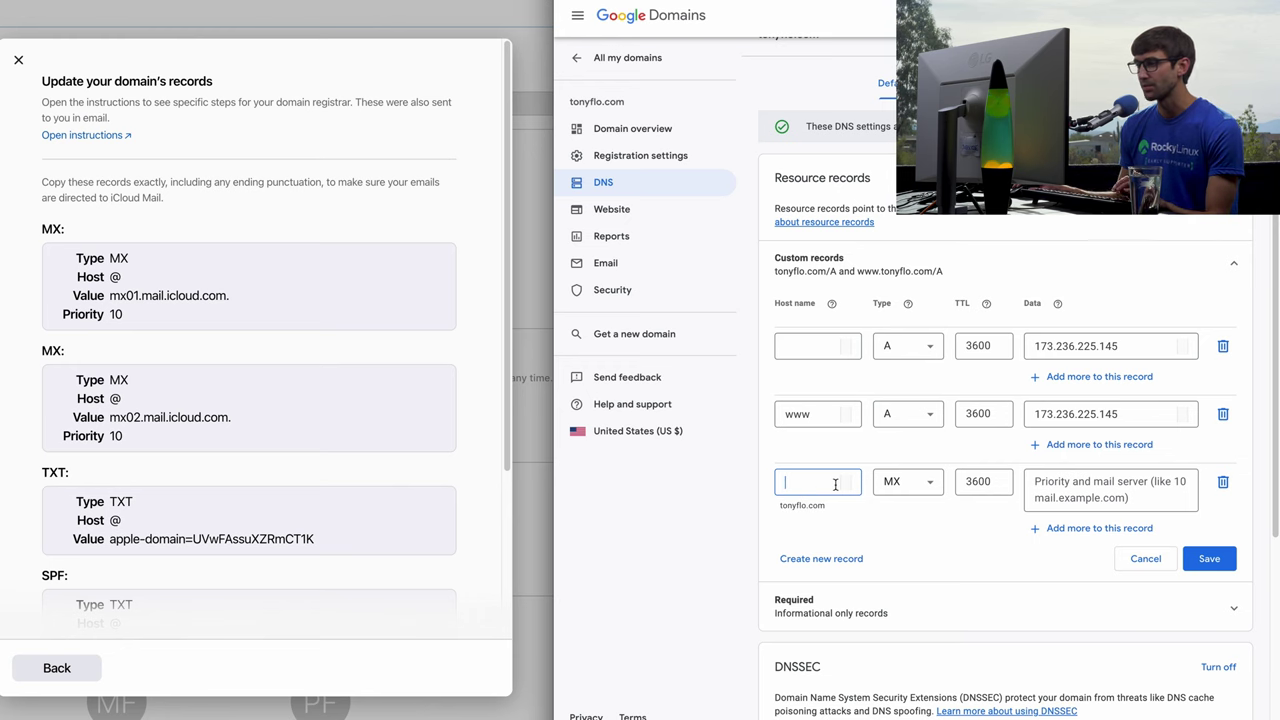
click(1165, 482)
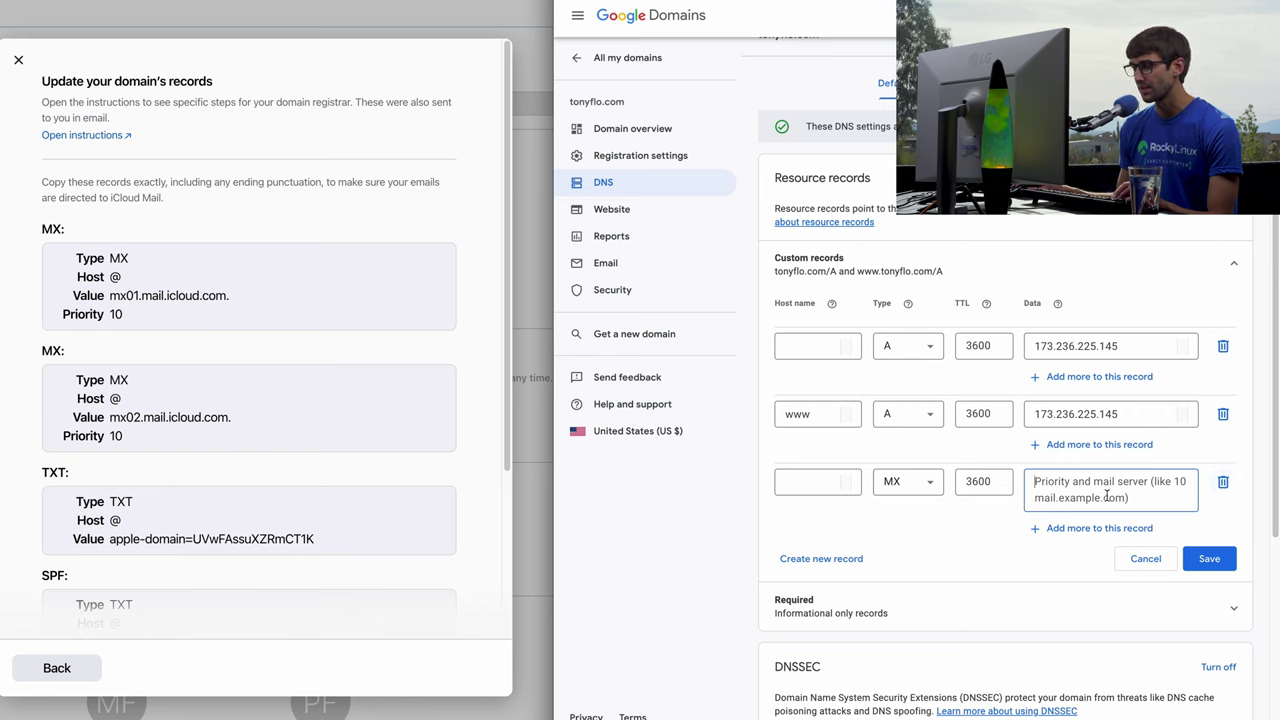
Enter 10 mx01.mail.icloud.com. as the first MX record value.
click(132, 313)
drag(110, 296, 232, 297)
key(ctrl+c)
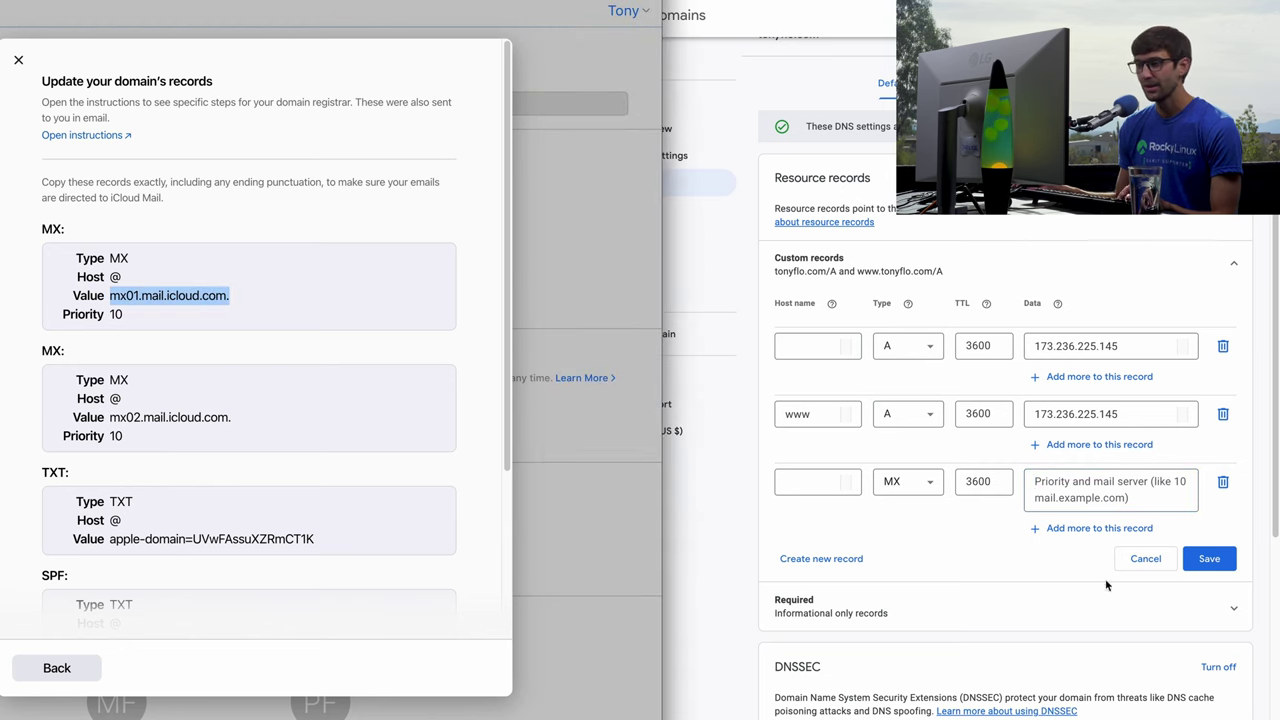
click(1133, 490)
text(10)
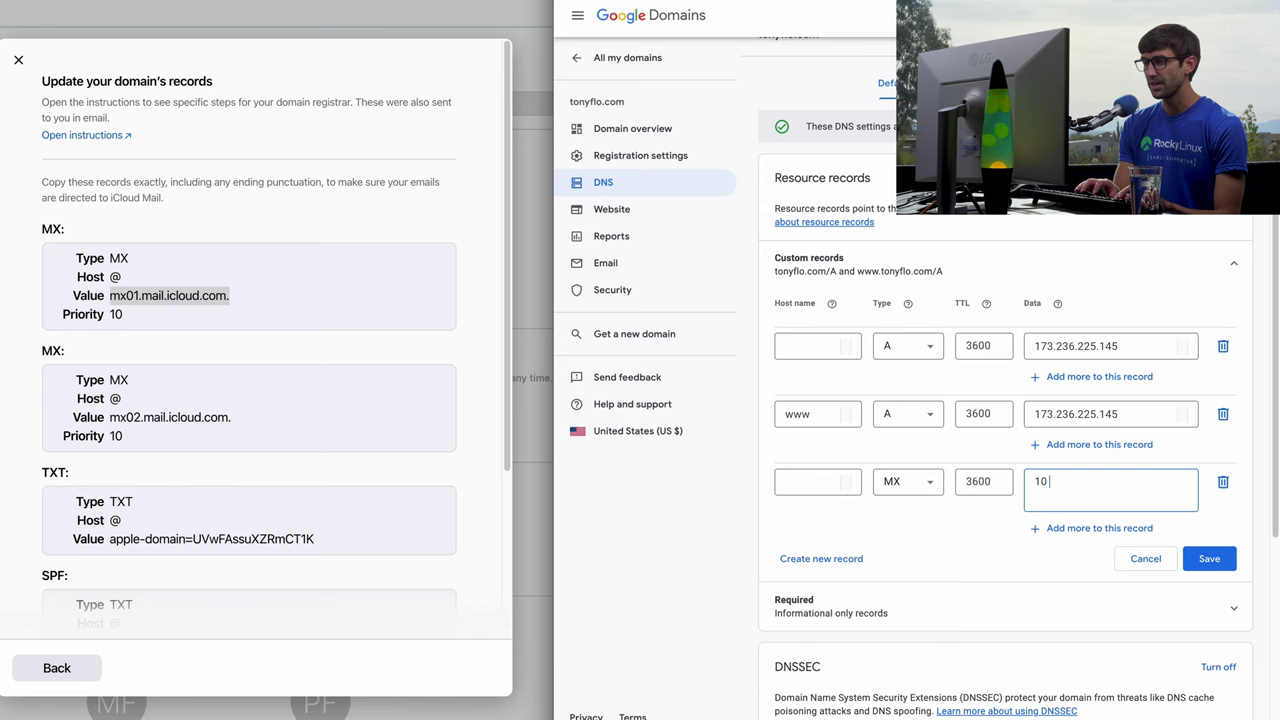
key(ctrl+v)
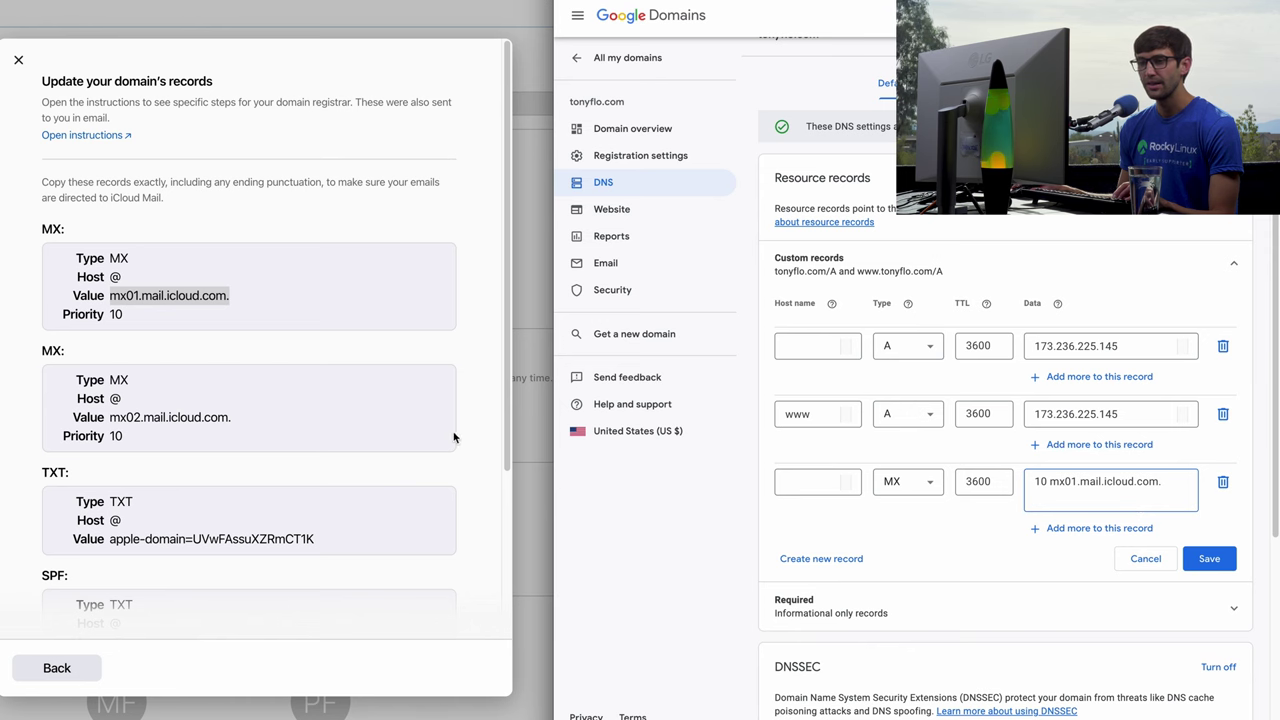
scroll(180, 393, down, 1)
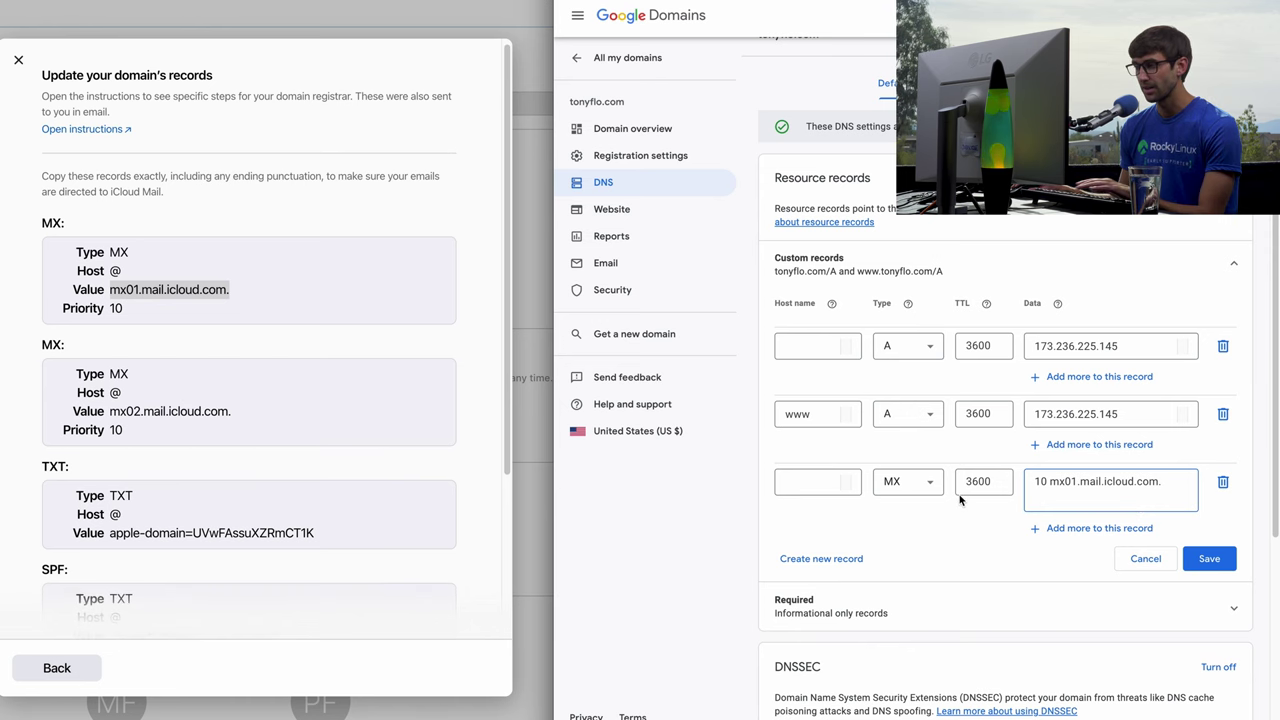
Add a second MX value, 10 mx02.mail.icloud.com.
click(1040, 528)
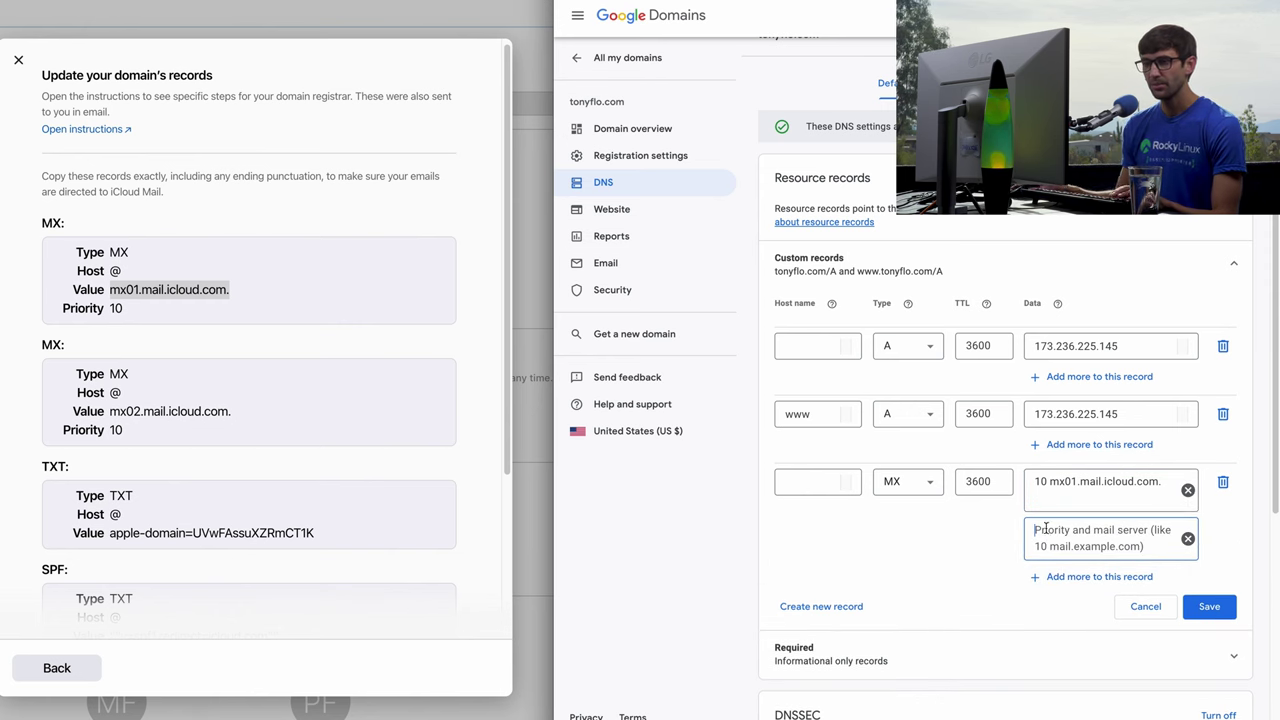
double_click(116, 430)
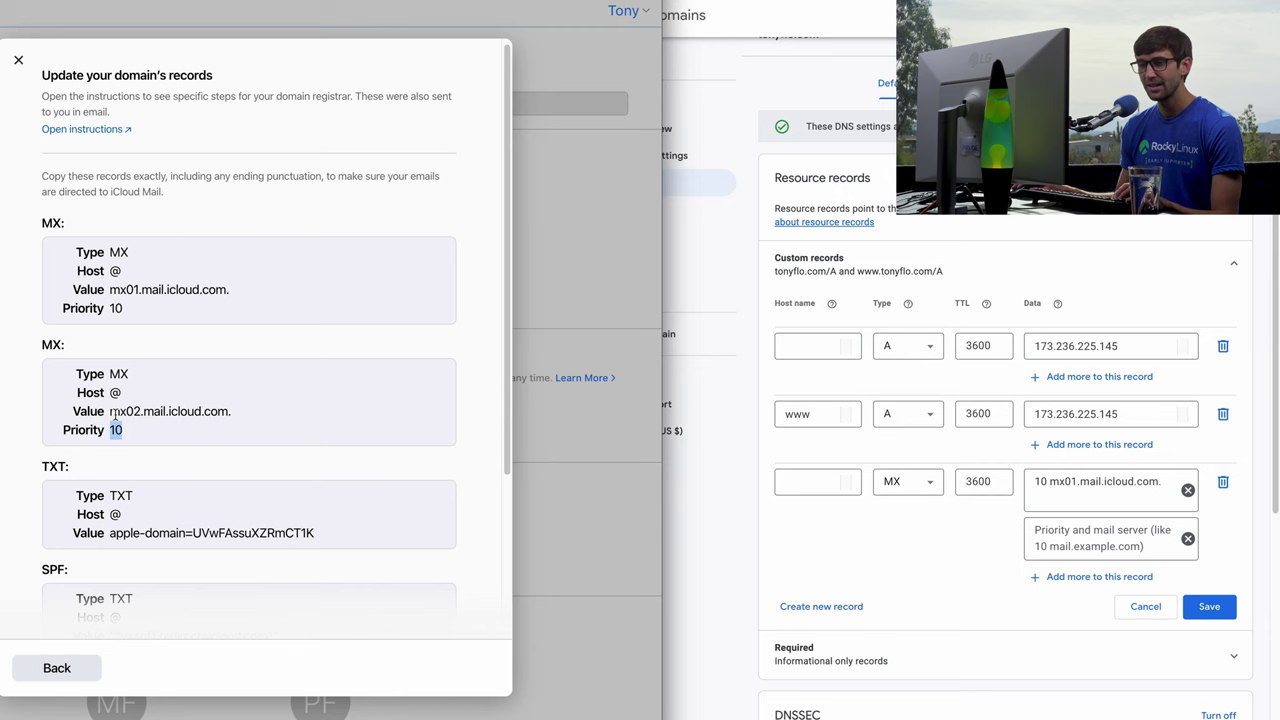
drag(110, 412, 220, 413)
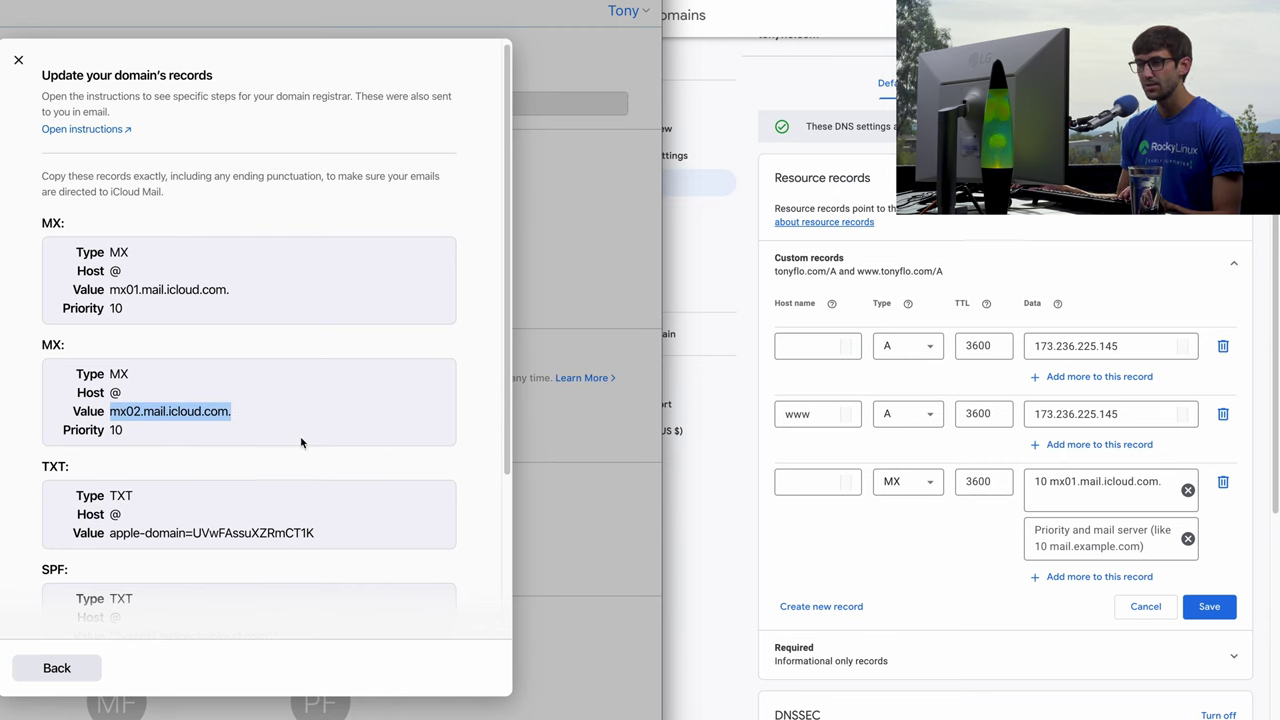
click(1050, 530)
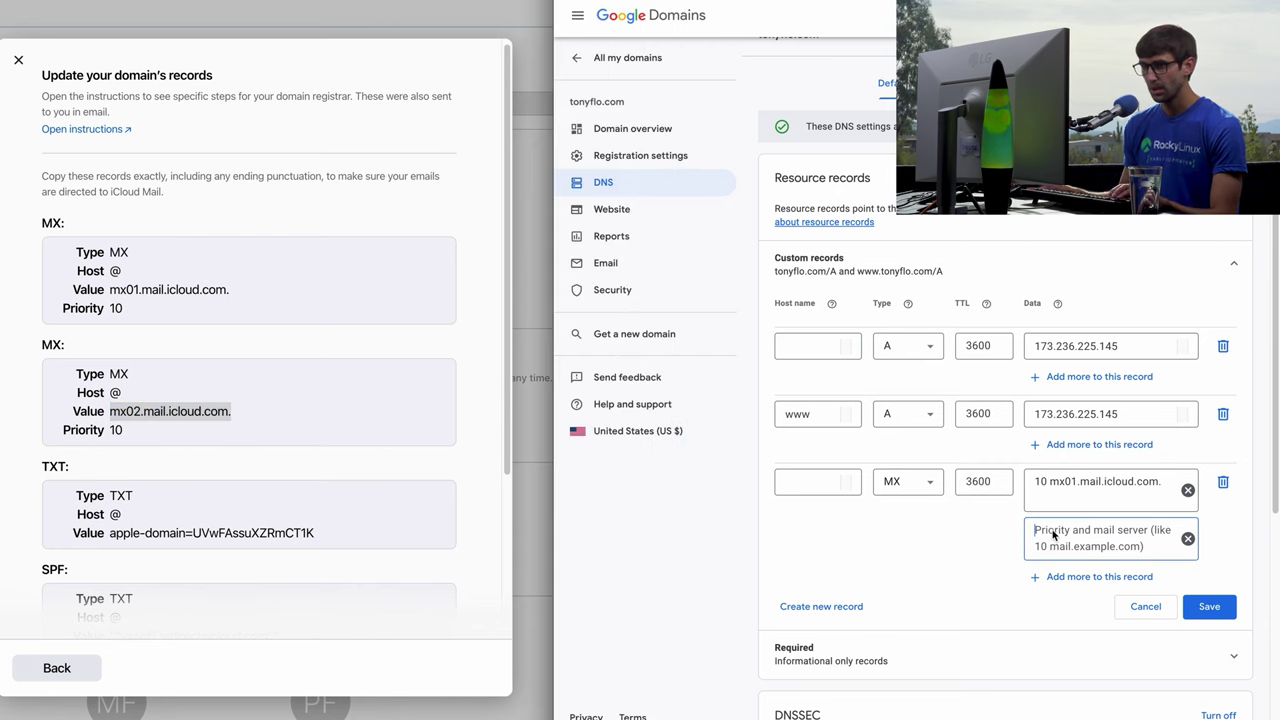
text(10)
text(mx02.mail.icloud.com.)
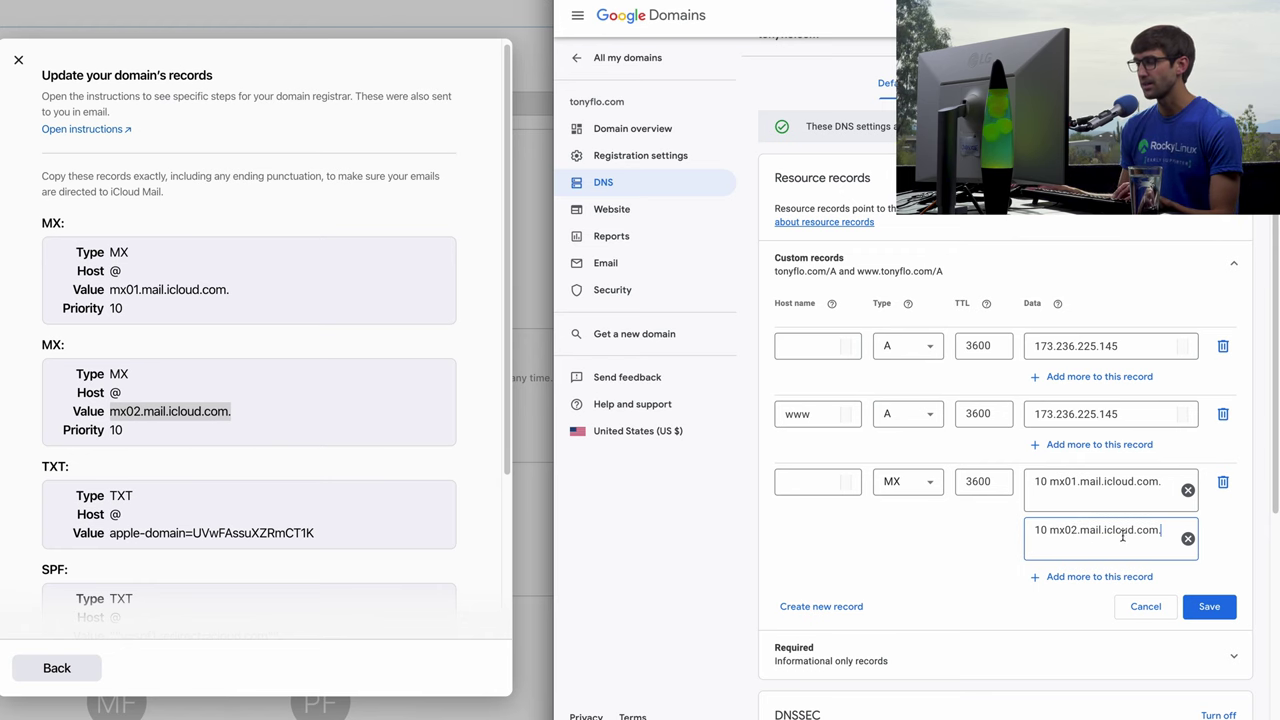
scroll(190, 434, down, 3)
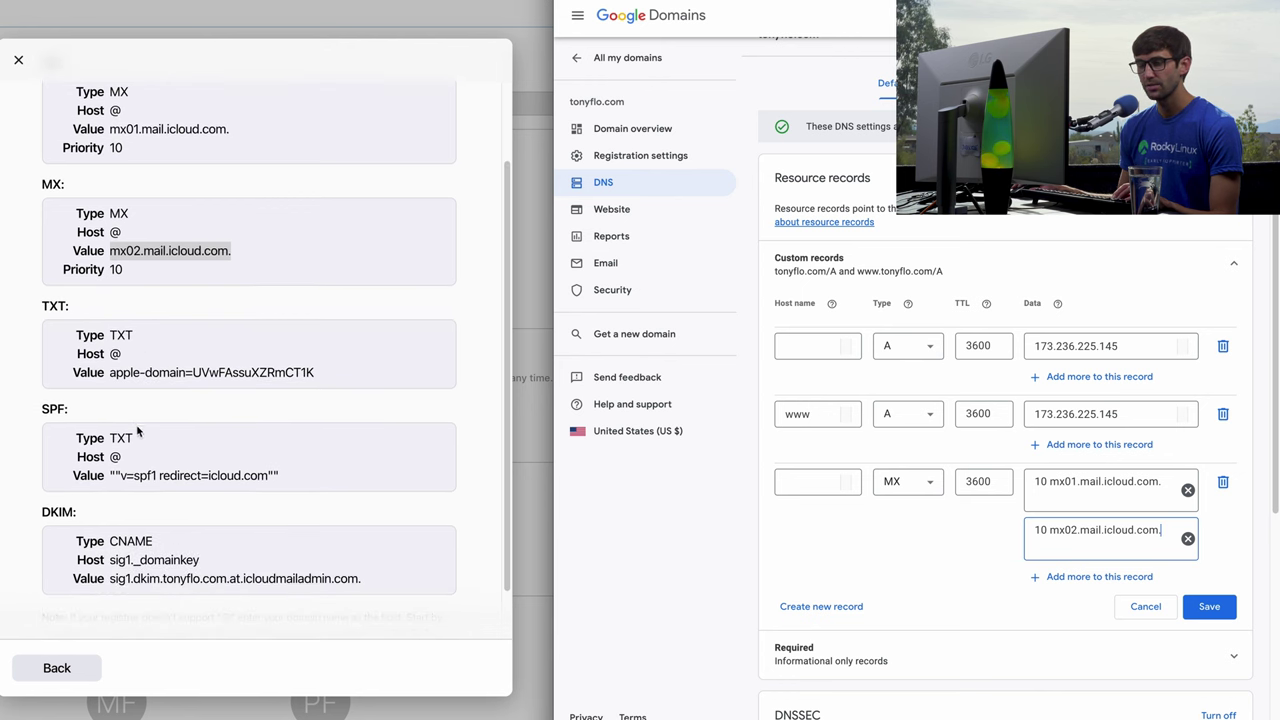
Create a new TXT record holding iCloud's apple-domain verification value.
click(840, 605)
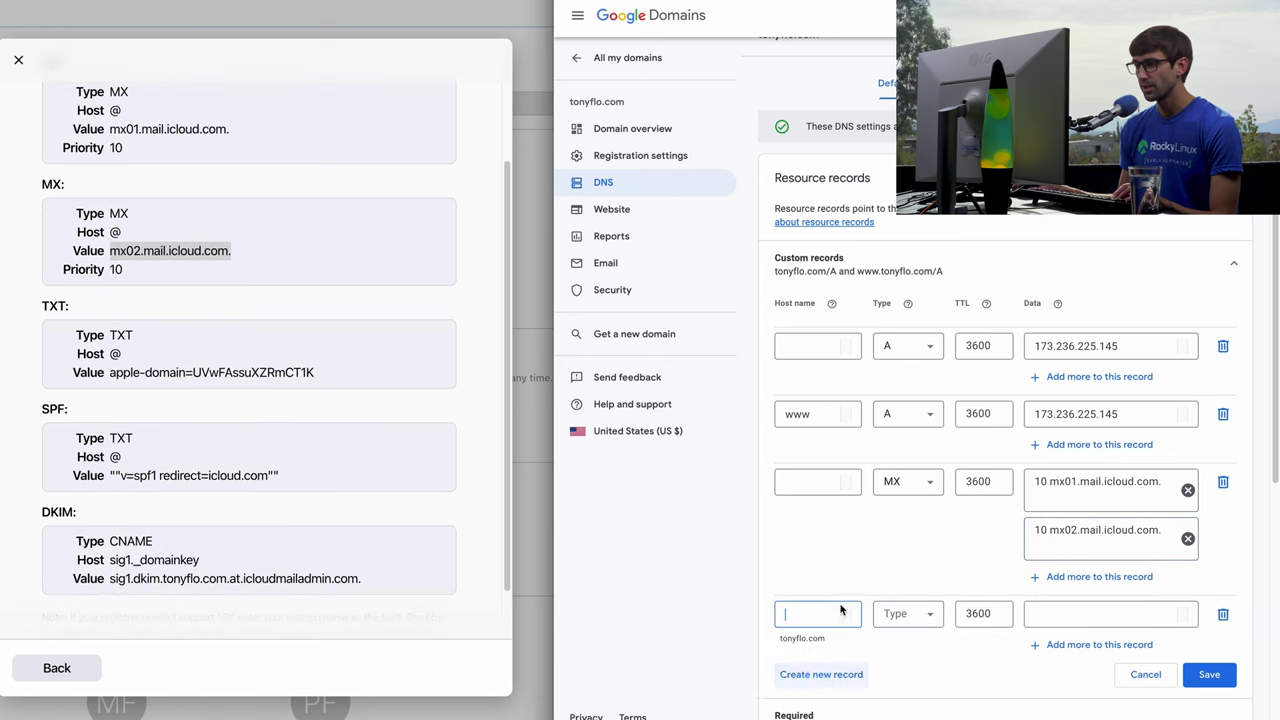
click(918, 615)
scroll(910, 500, down, 5)
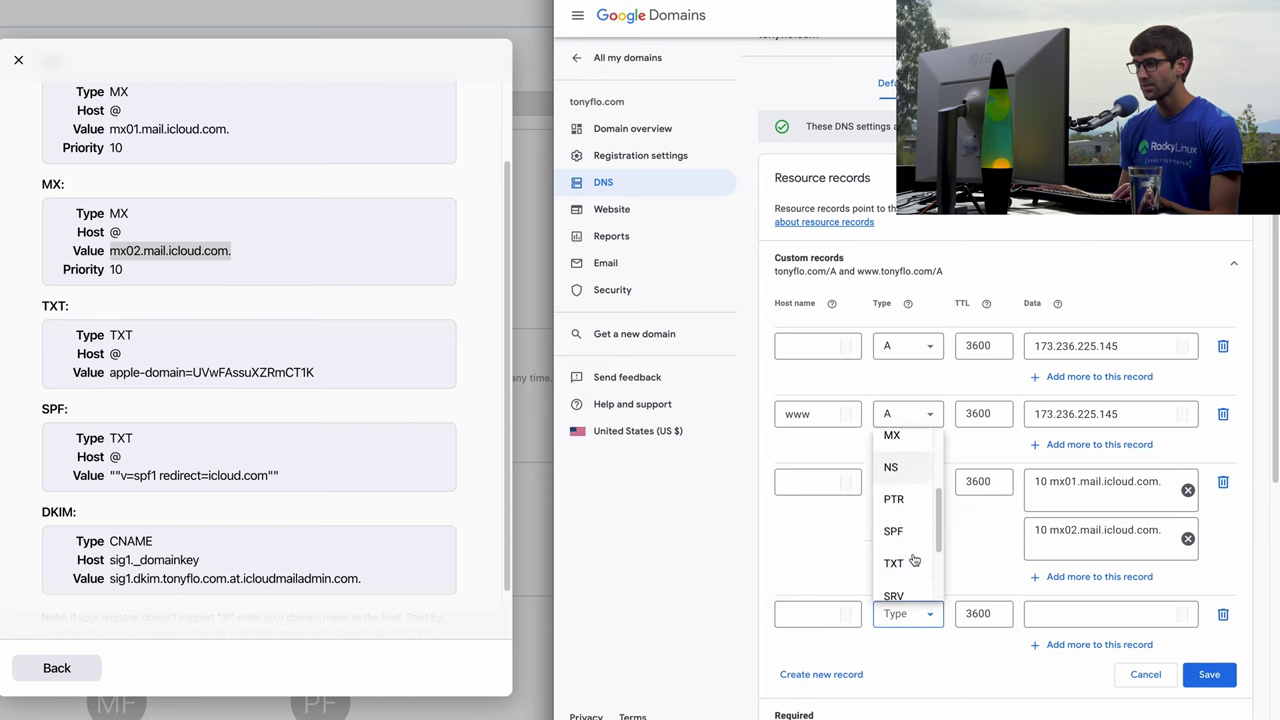
click(894, 451)
scroll(871, 583, down, 1)
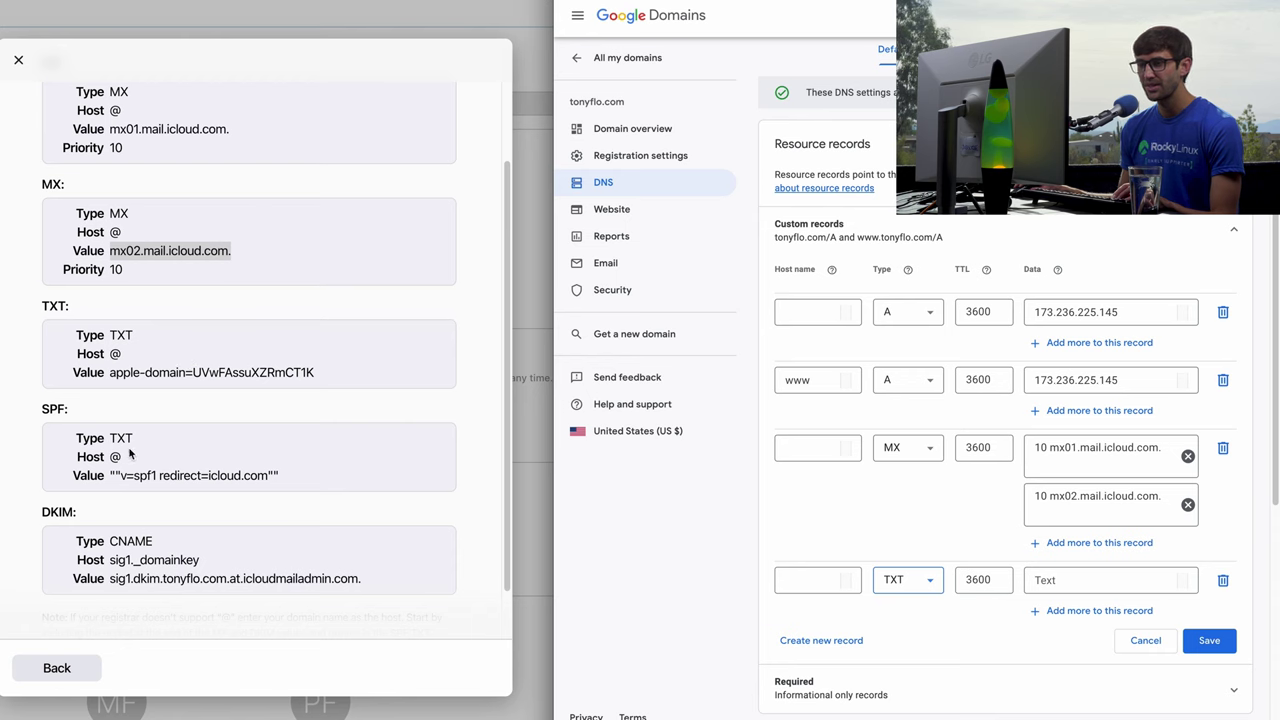
click(810, 575)
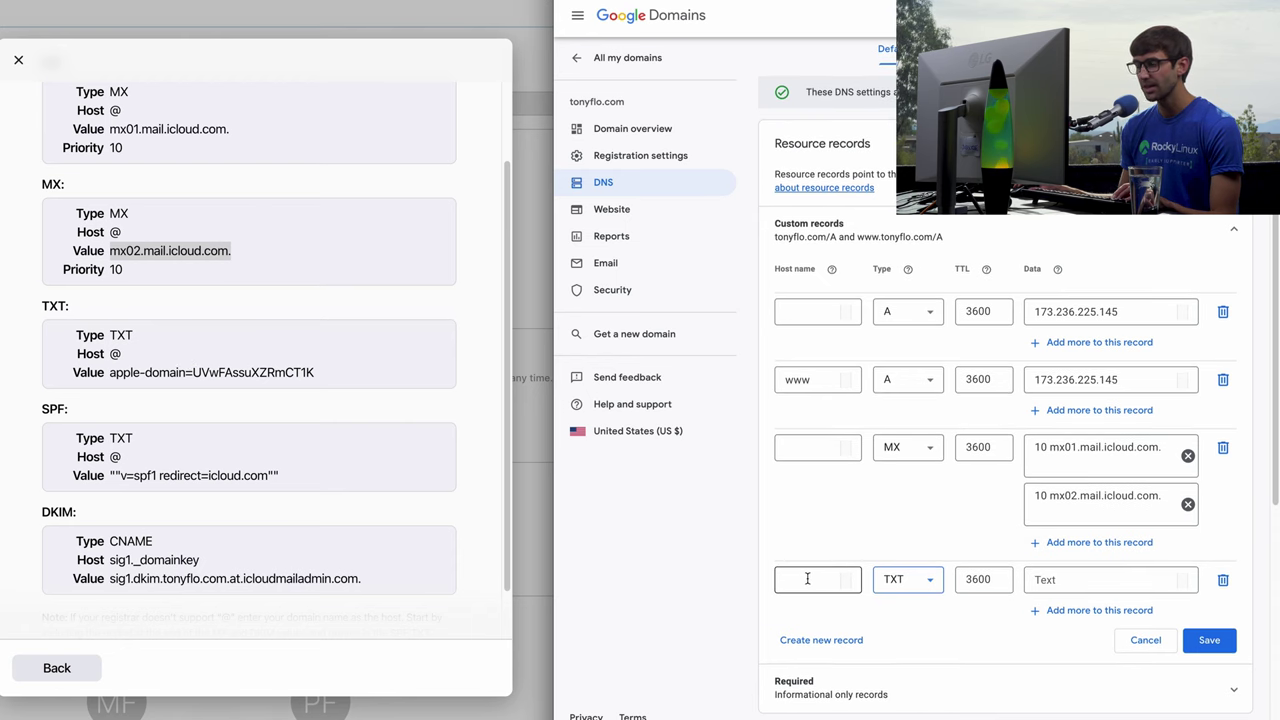
click(135, 406)
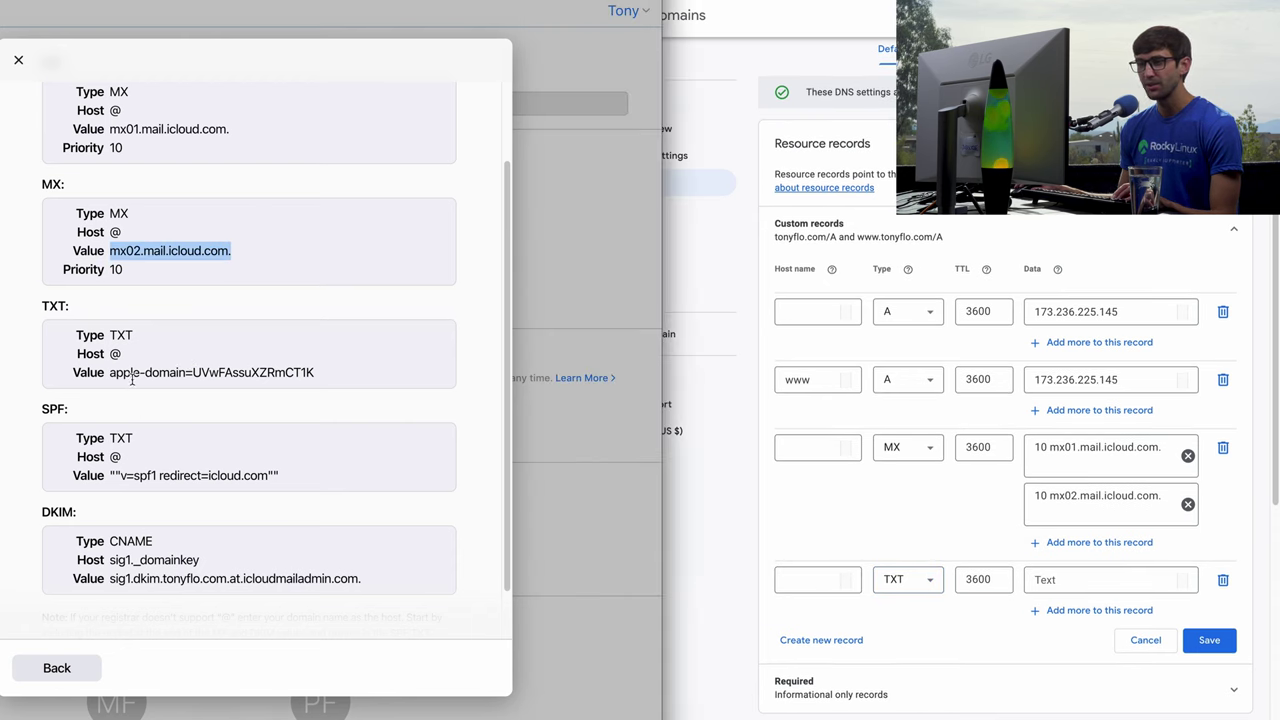
triple_click(129, 374)
key(ctrl+c)
click(1065, 580)
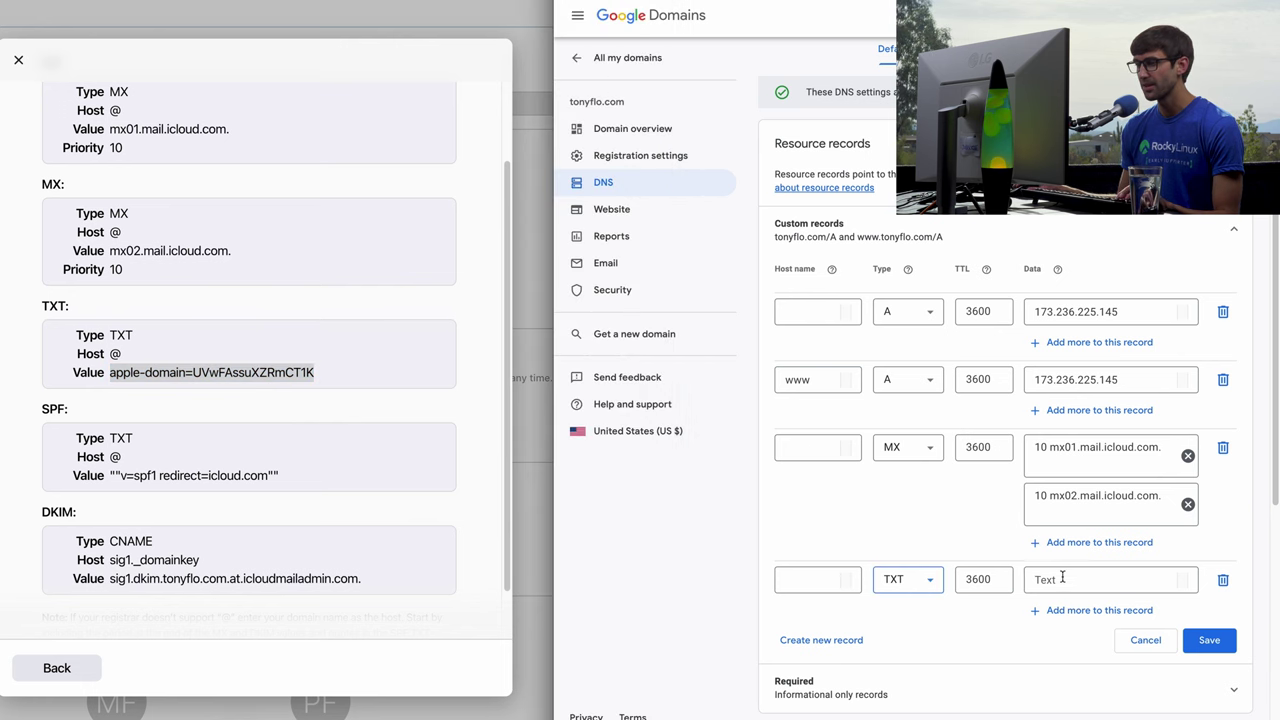
key(ctrl+v)
scroll(960, 615, down, 2)
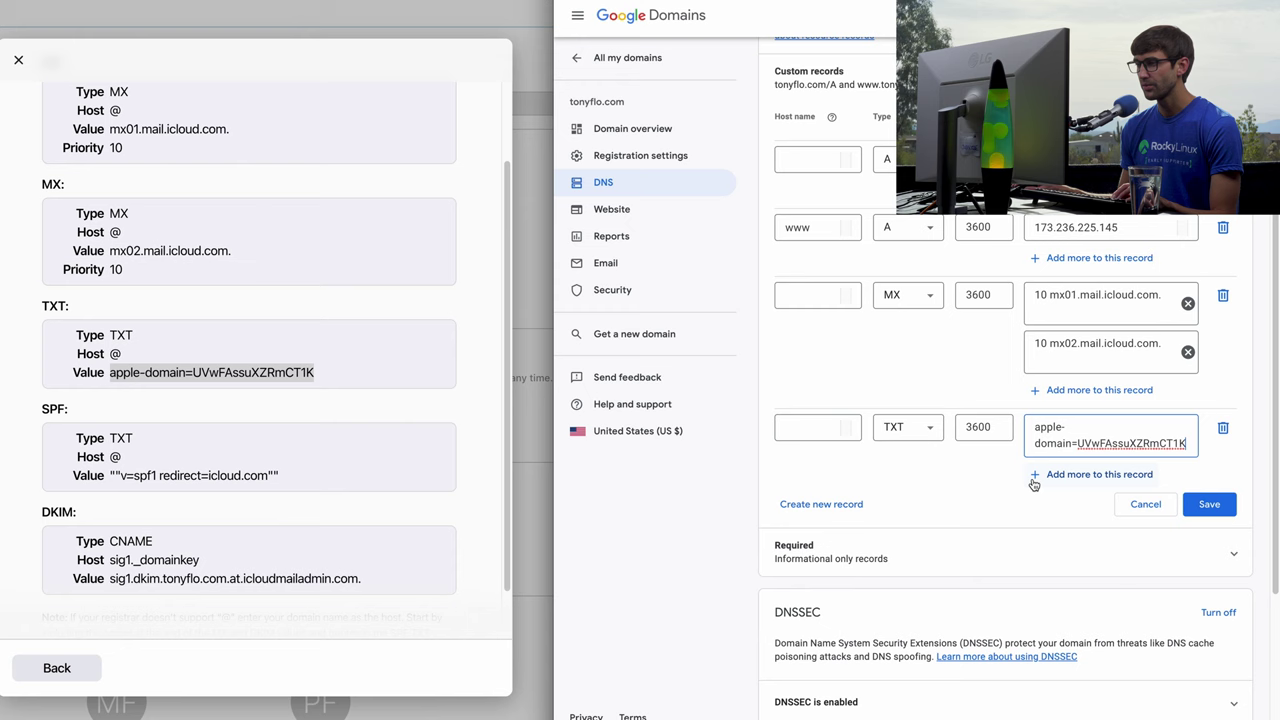
Add the SPF value "v=spf1 redirect=icloud.com" to the TXT record.
click(1040, 475)
click(241, 465)
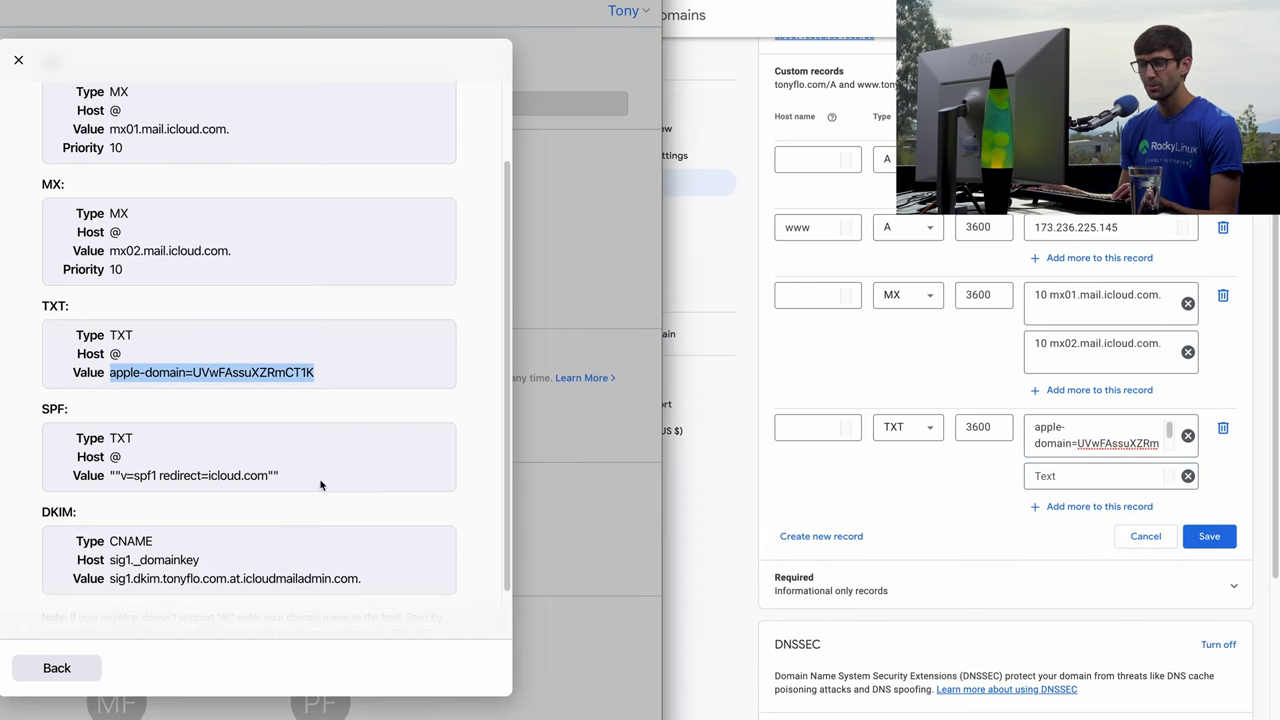
drag(320, 478, 110, 476)
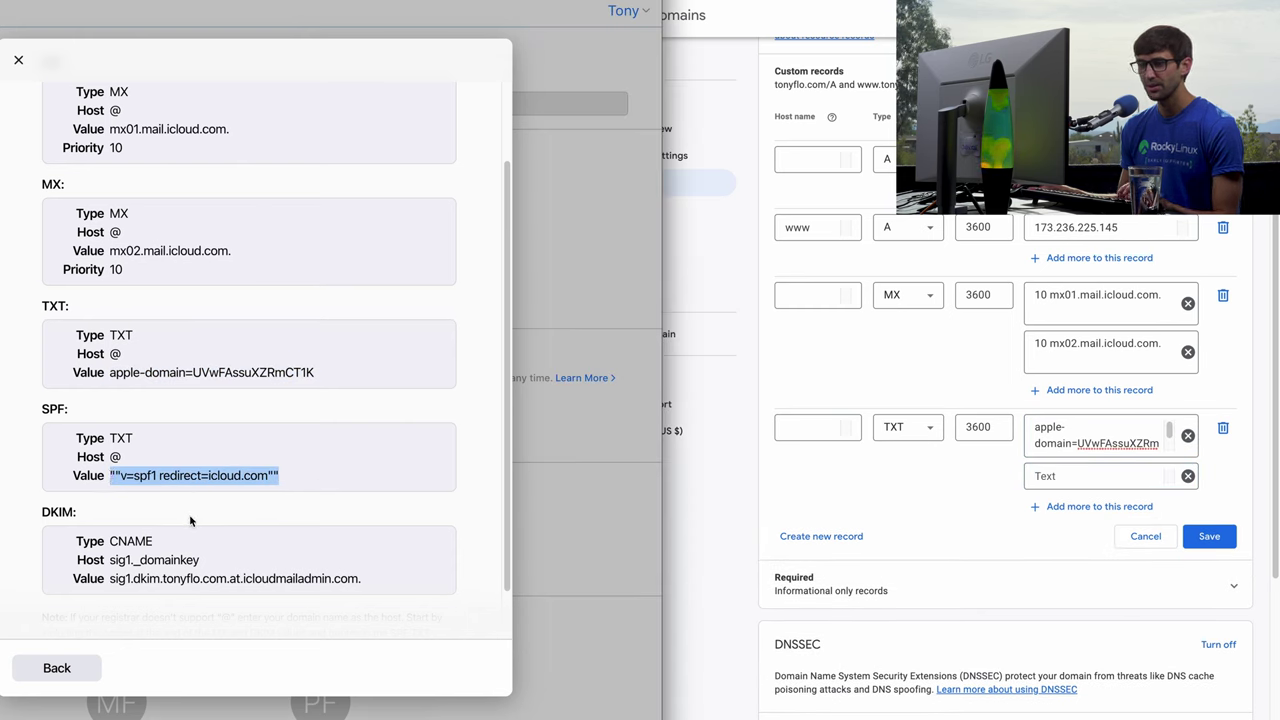
click(1065, 474)
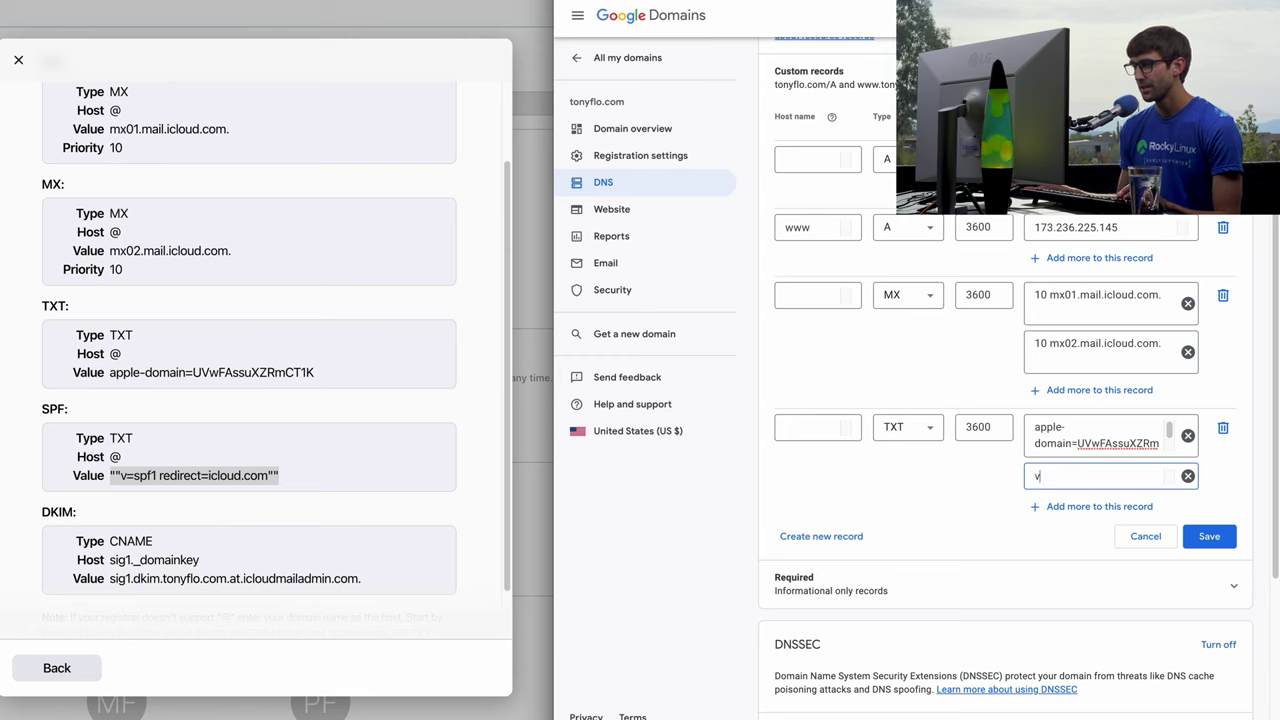
key(BackSpace)
text(""v=spf1 redirect=icloud.com"")
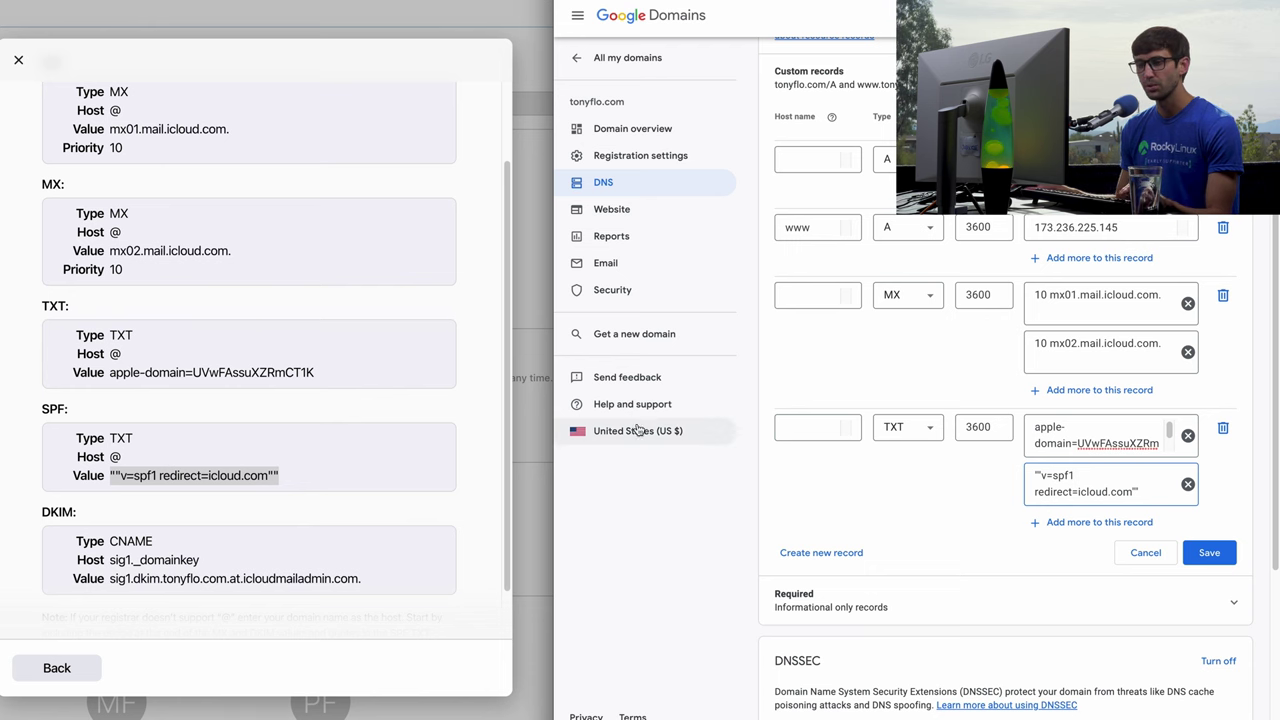
scroll(75, 449, down, 3)
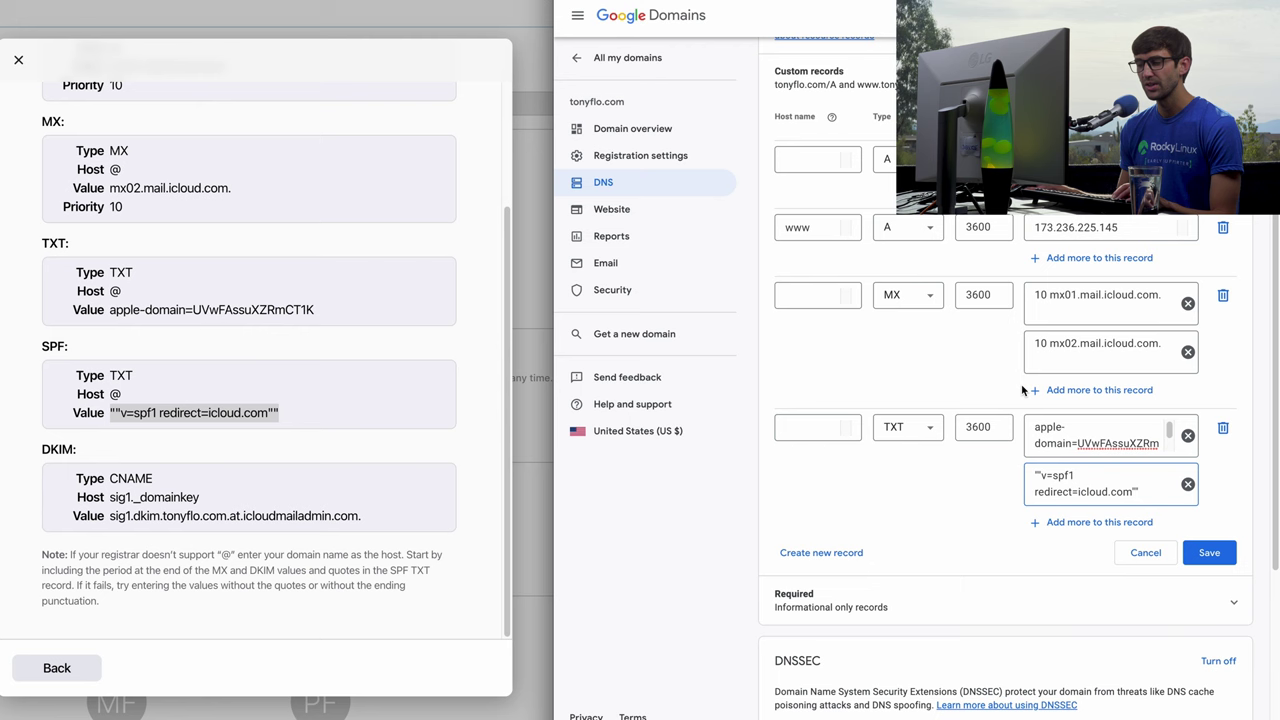
Create a new CNAME record with host name sig1._domainkey.
click(819, 552)
click(882, 566)
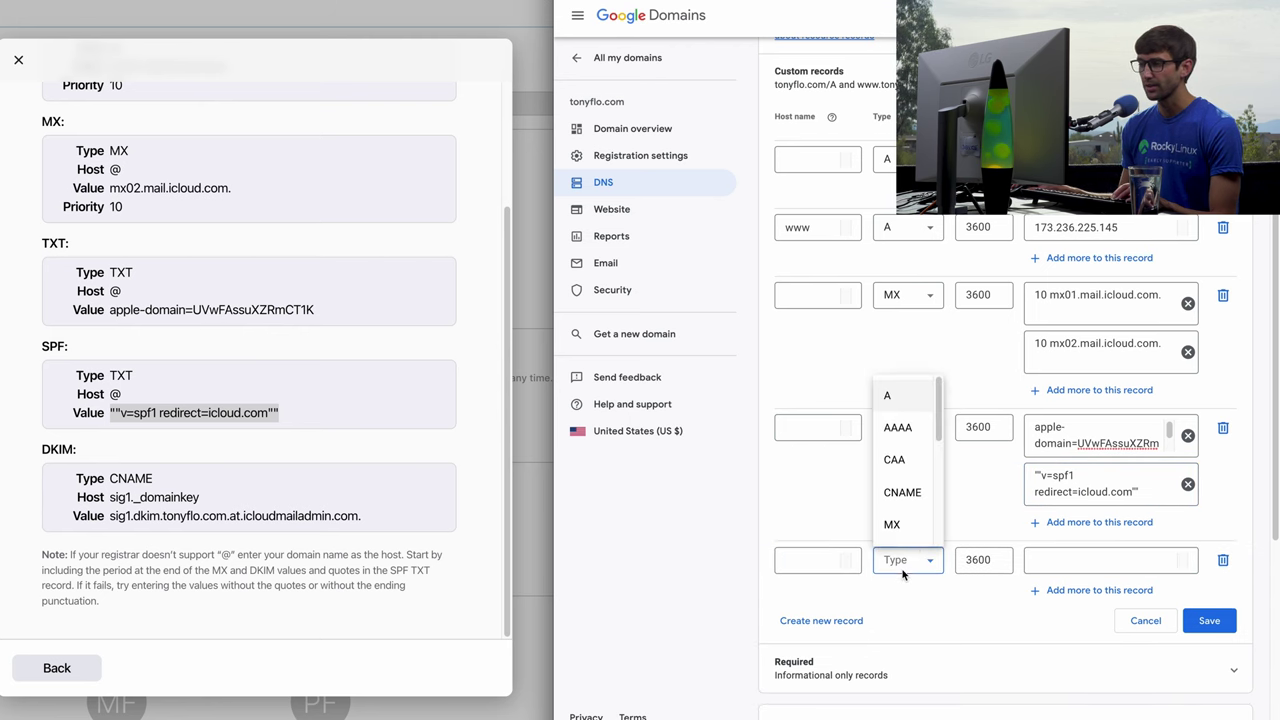
click(897, 487)
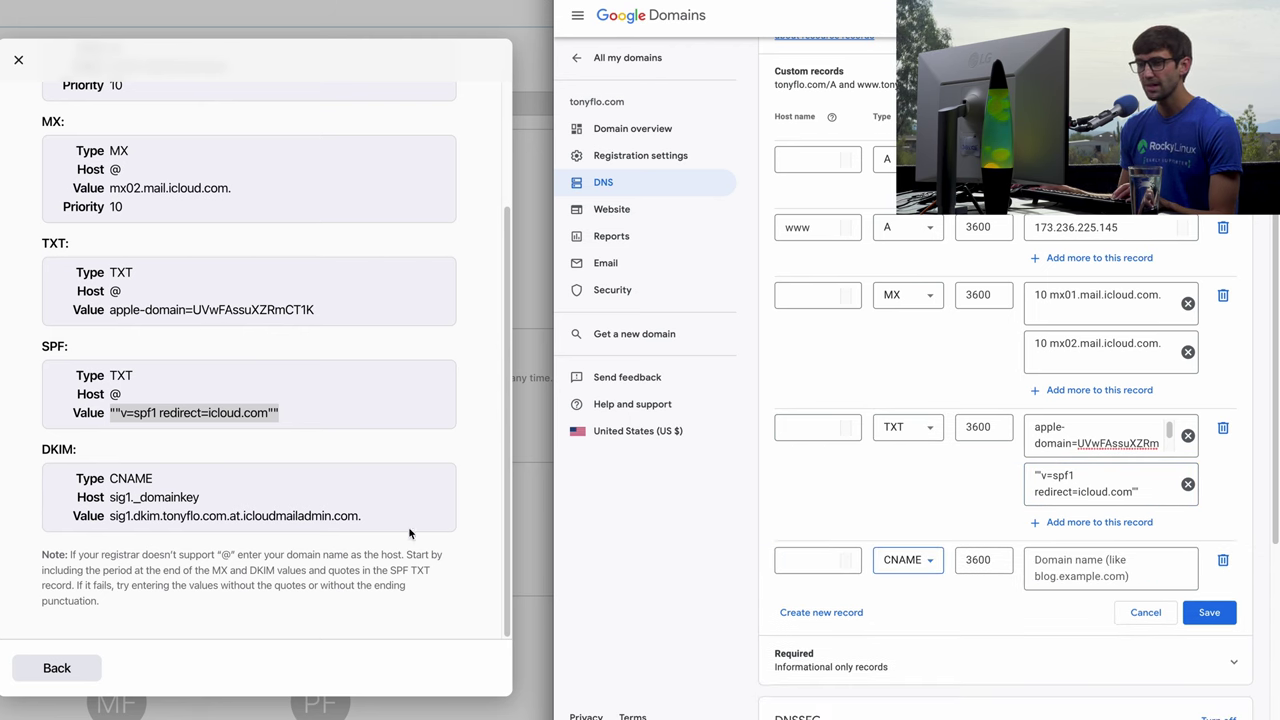
click(184, 497)
double_click(163, 497)
drag(137, 494, 110, 497)
key(ctrl+c)
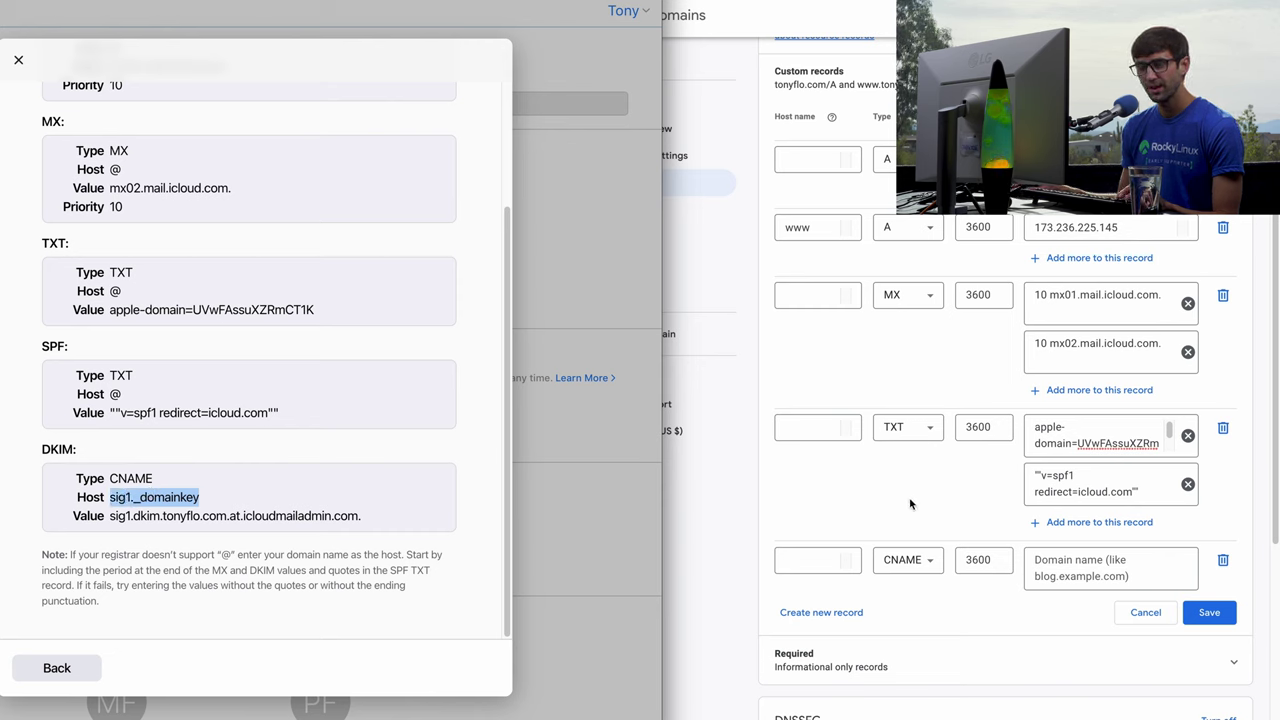
click(805, 558)
key(ctrl+v)
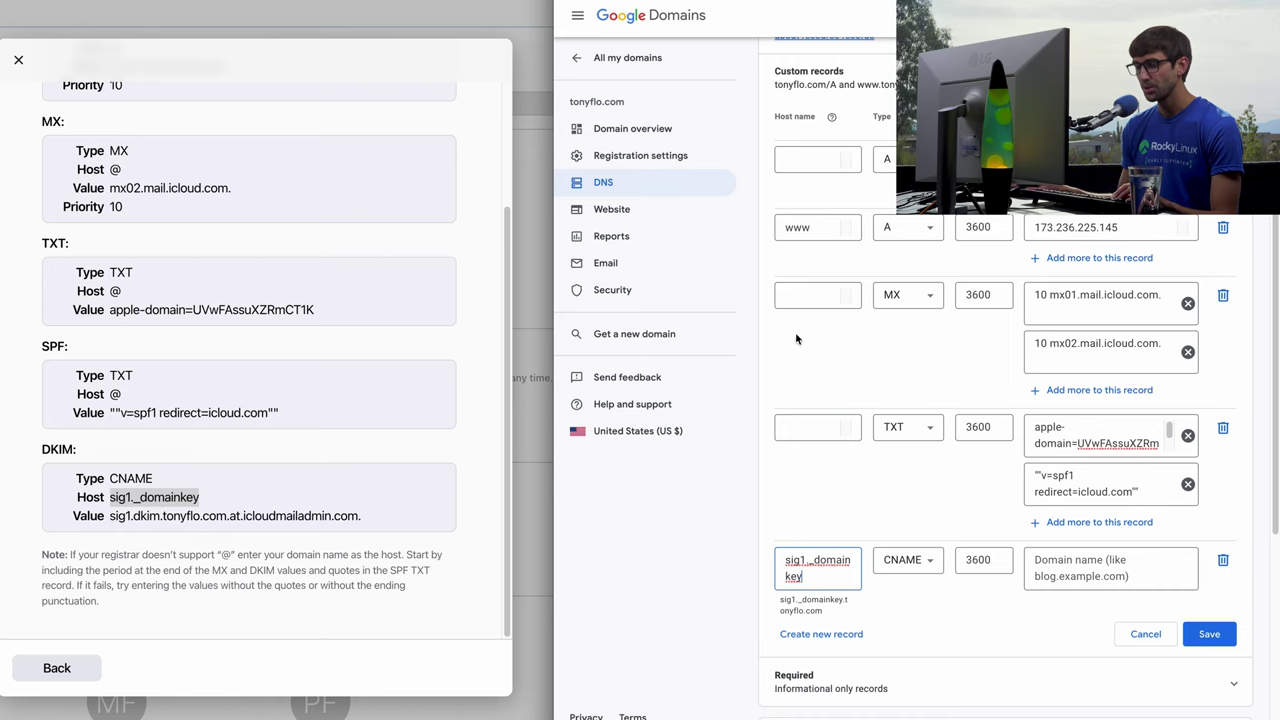
Paste iCloud's DKIM value sig1.dkim.tonyflo.com.at.icloudmailadmin.com. into the CNAME record.
click(169, 514)
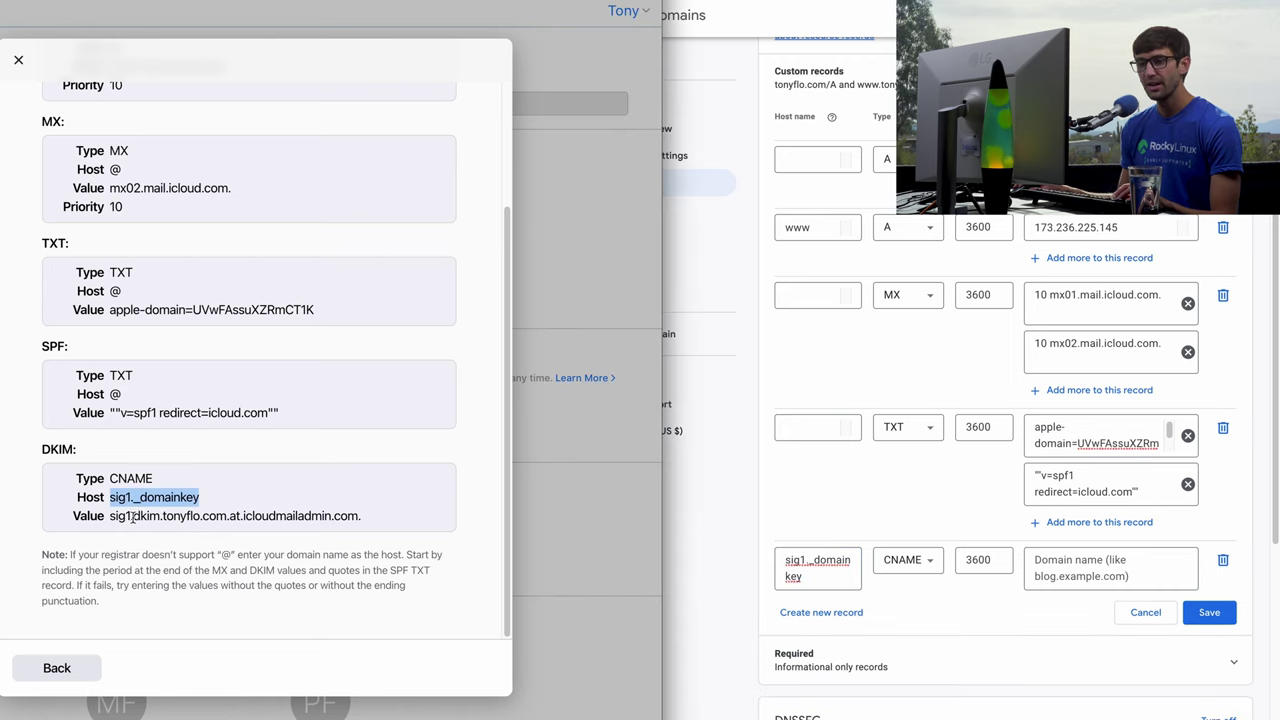
drag(131, 516, 357, 516)
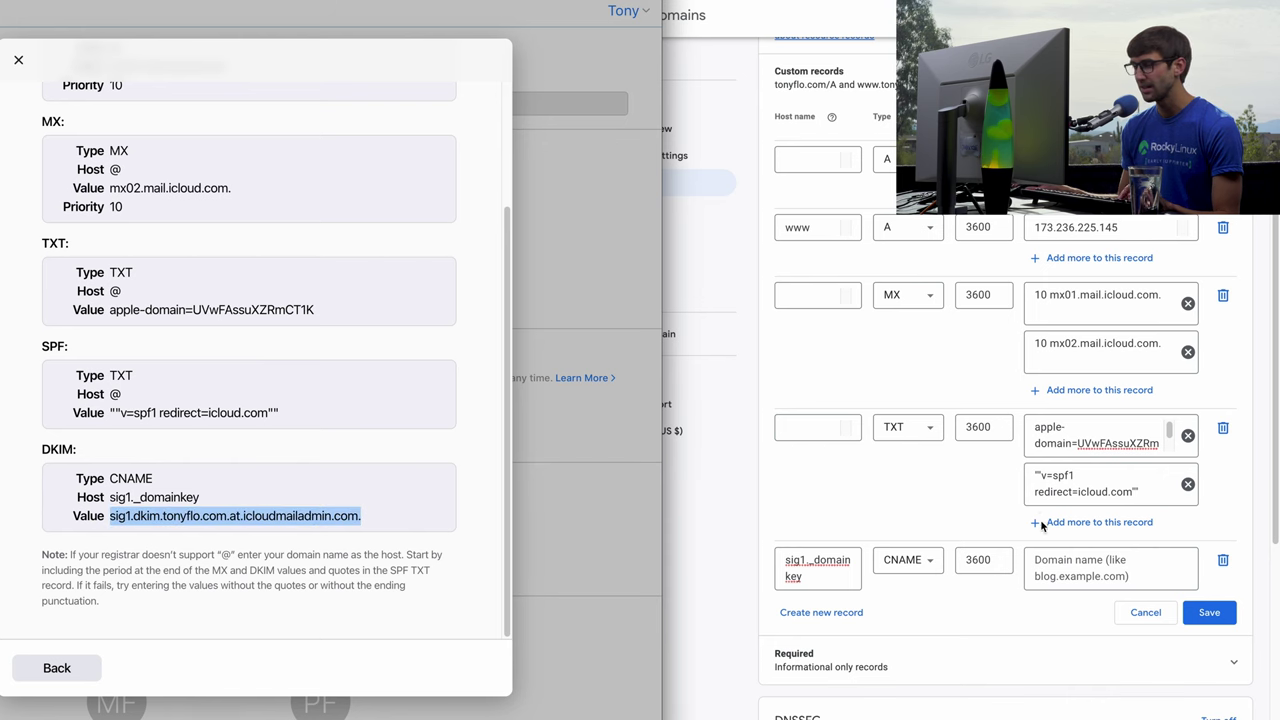
click(1072, 560)
text(sig1.dkim.tonyflo.com.at.icloudmailadmin.com.)
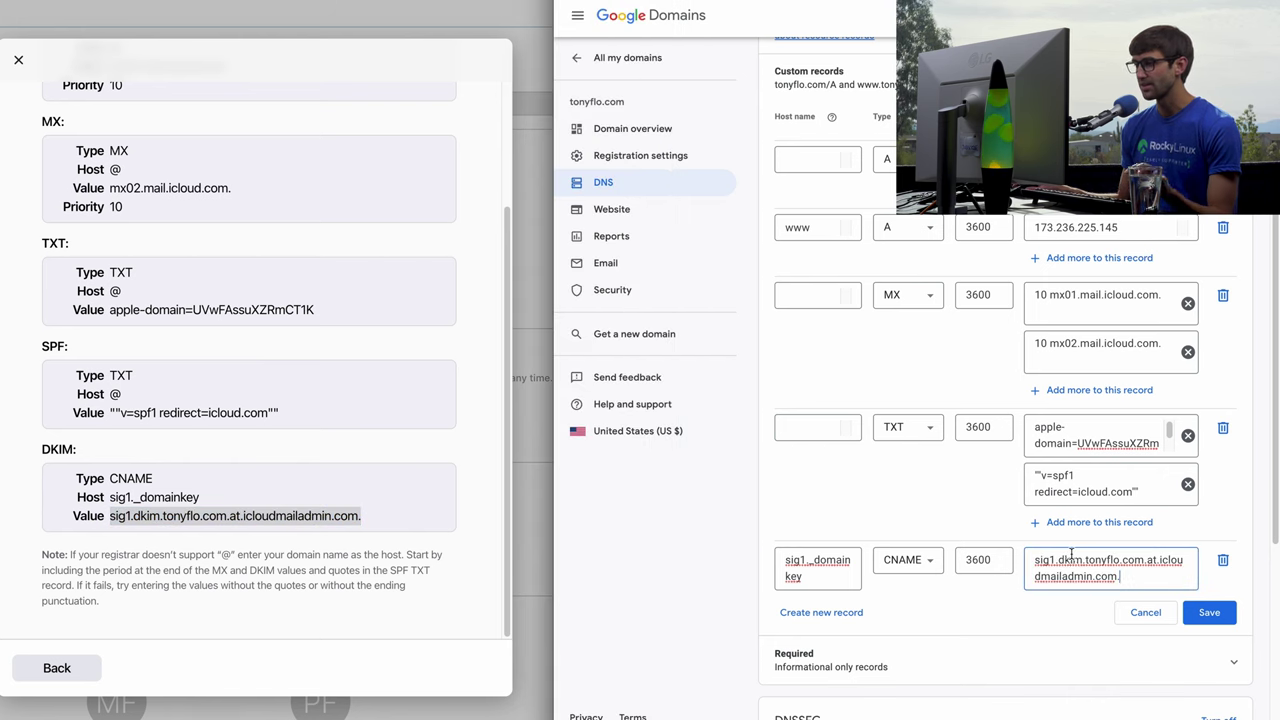
scroll(1074, 580, down, 1)
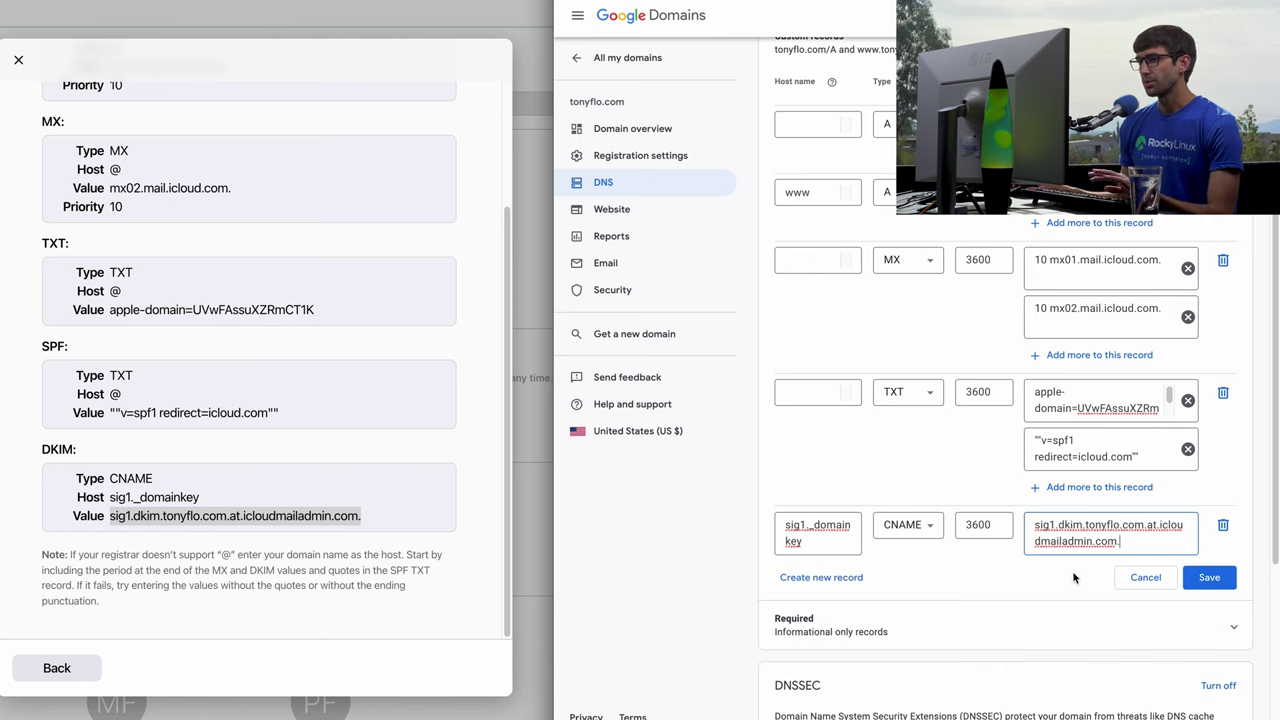
scroll(1068, 556, up, 1)
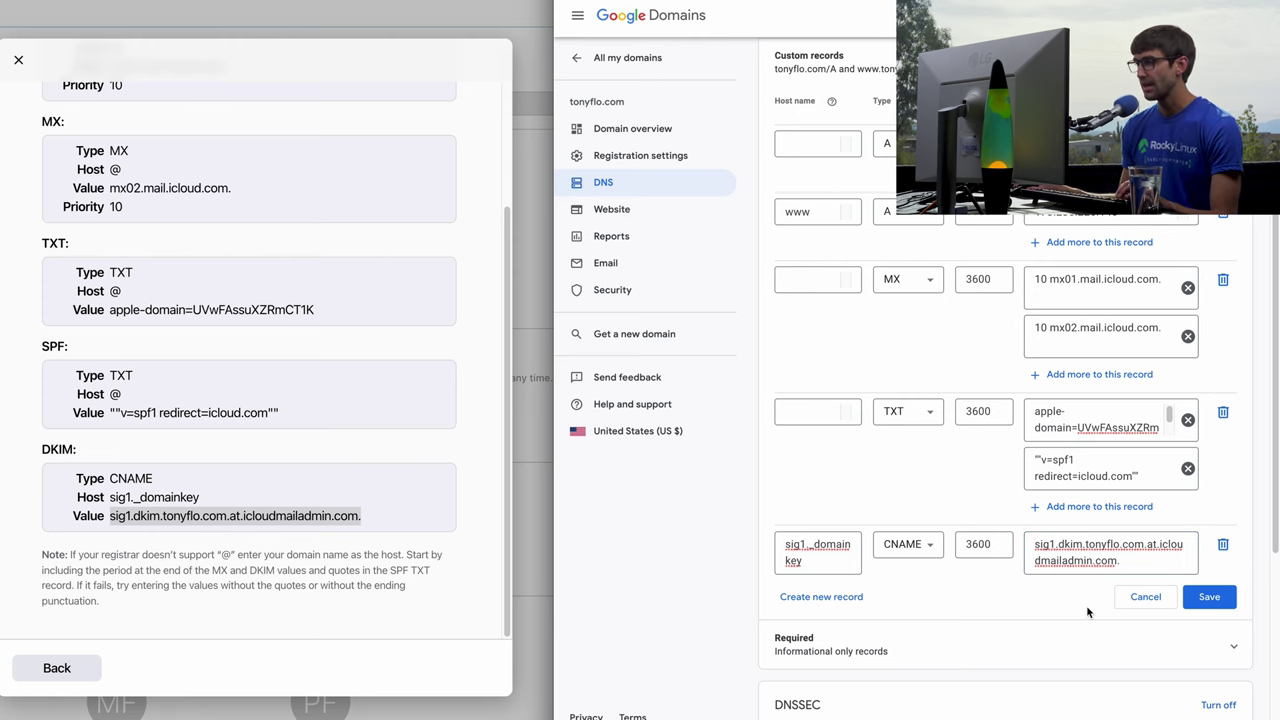
Save the MX, TXT and CNAME records, close Google Domains, and maximize the iCloud window.
click(1202, 597)
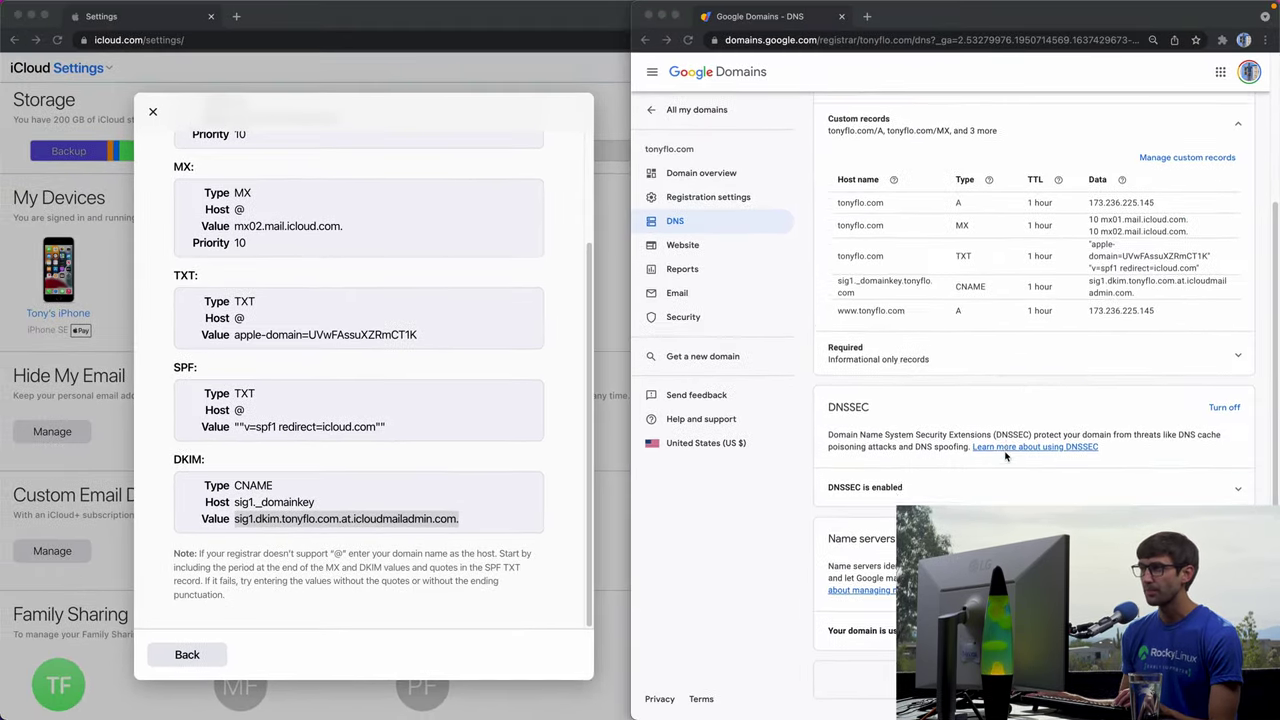
scroll(891, 154, up, 3)
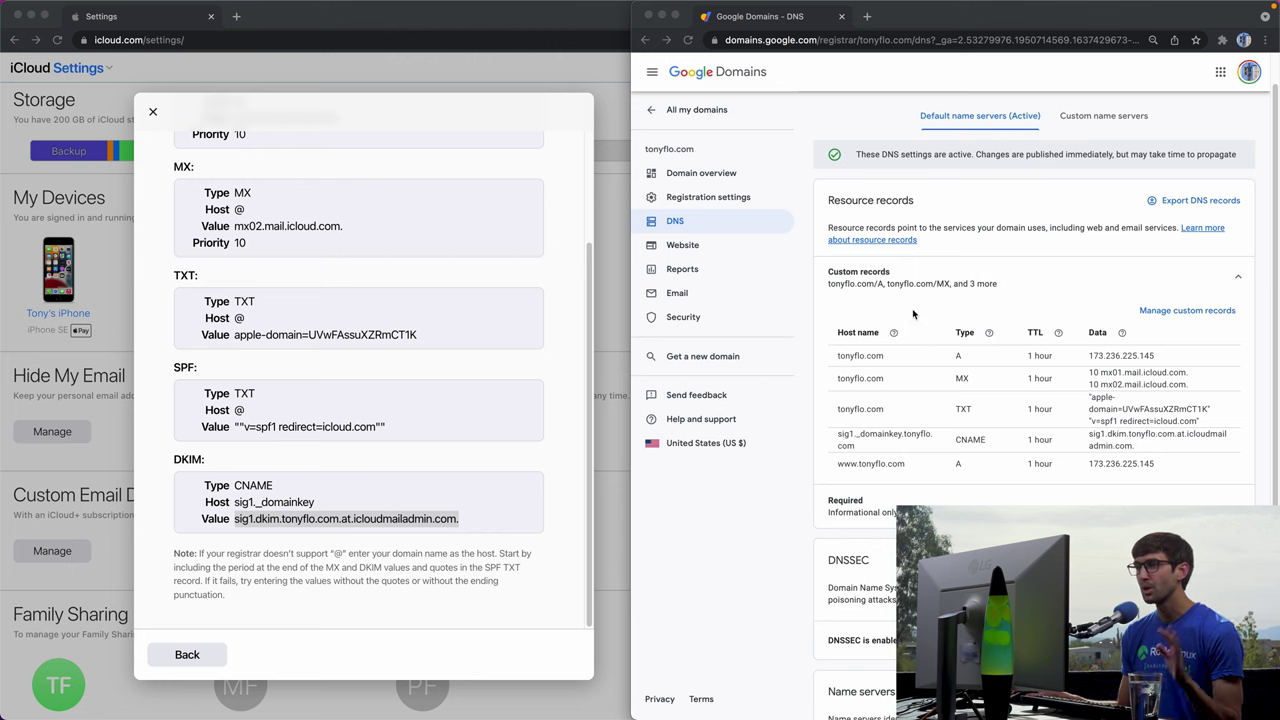
scroll(870, 210, up, 1)
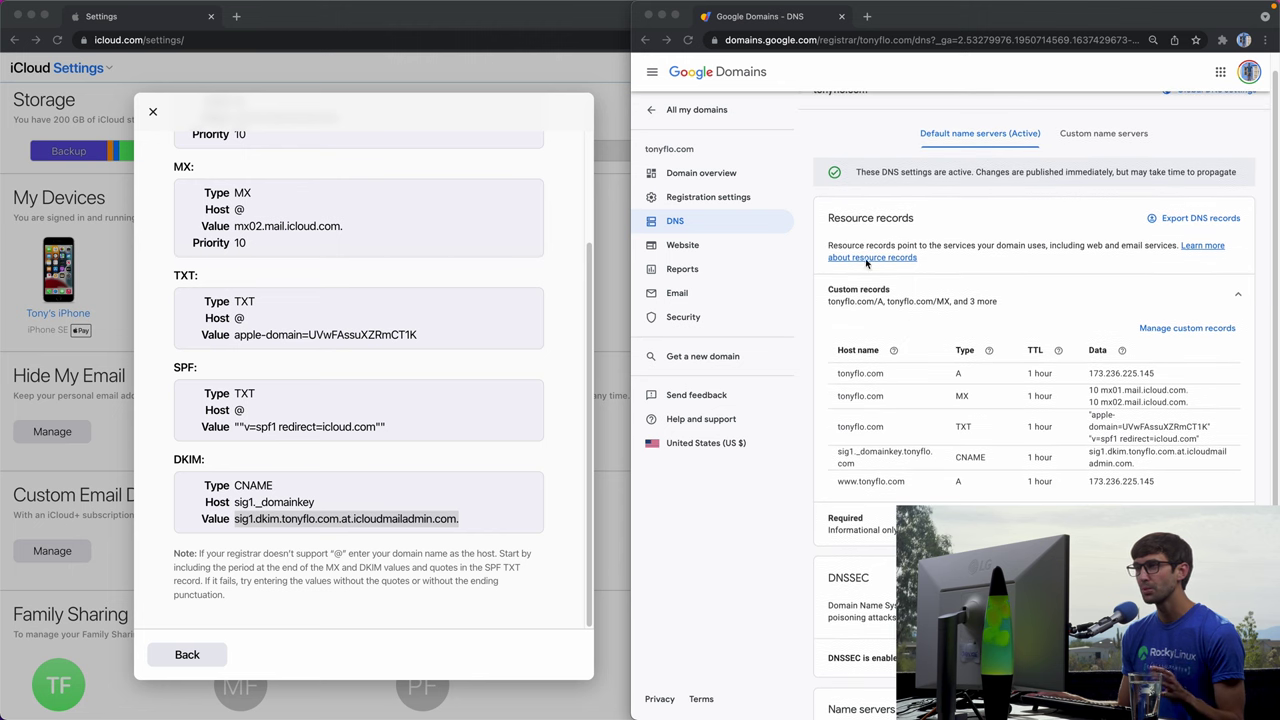
click(648, 16)
double_click(626, 17)
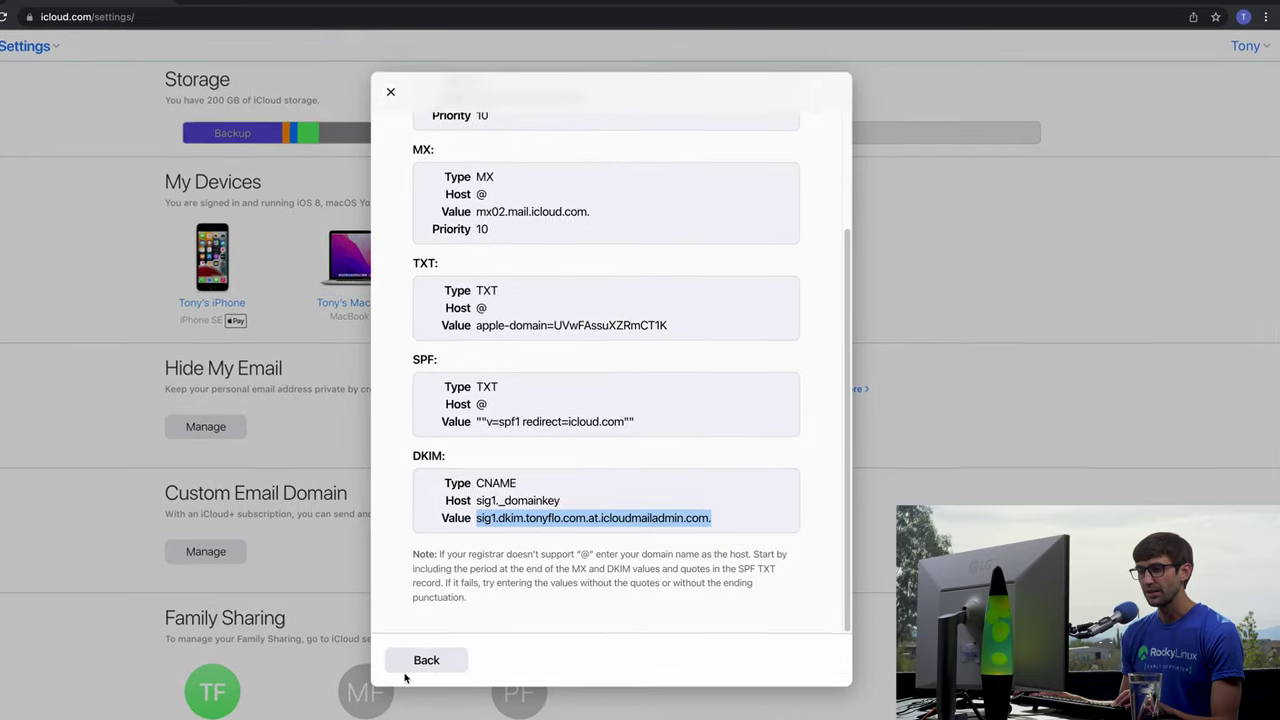
Finish setting up tonyflo.com and confirm the registrar records have been updated.
click(457, 659)
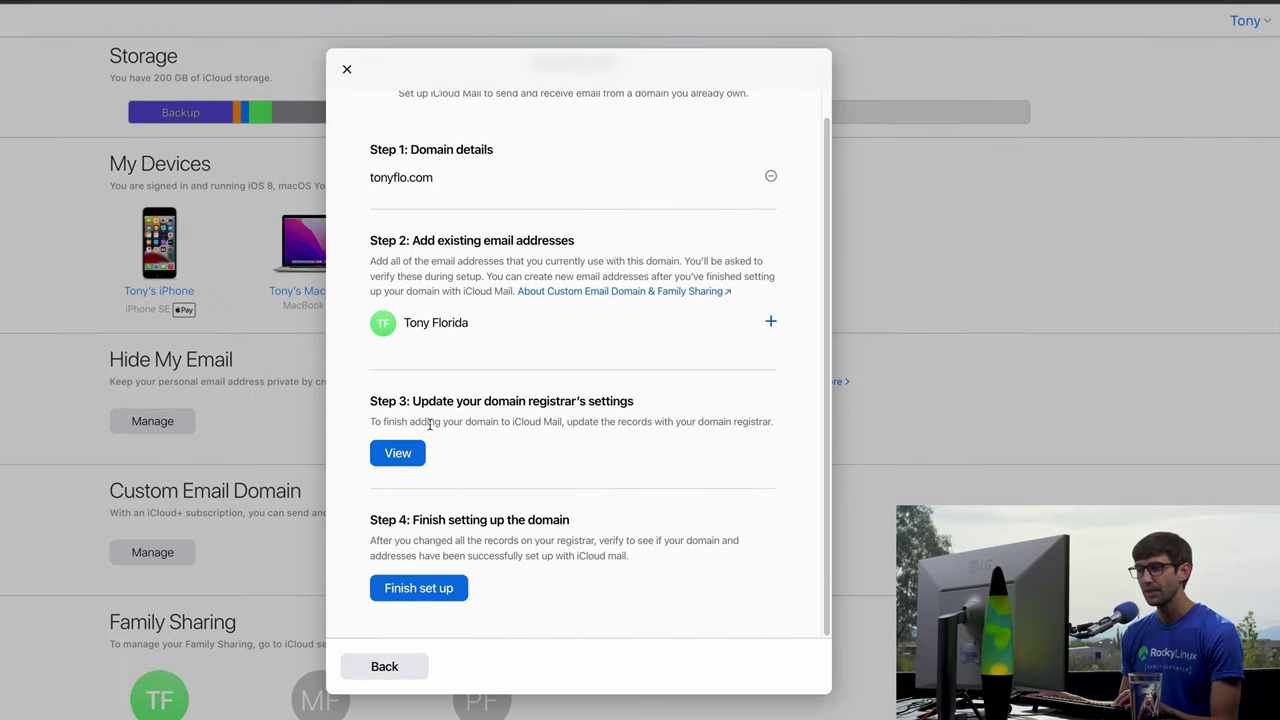
click(417, 592)
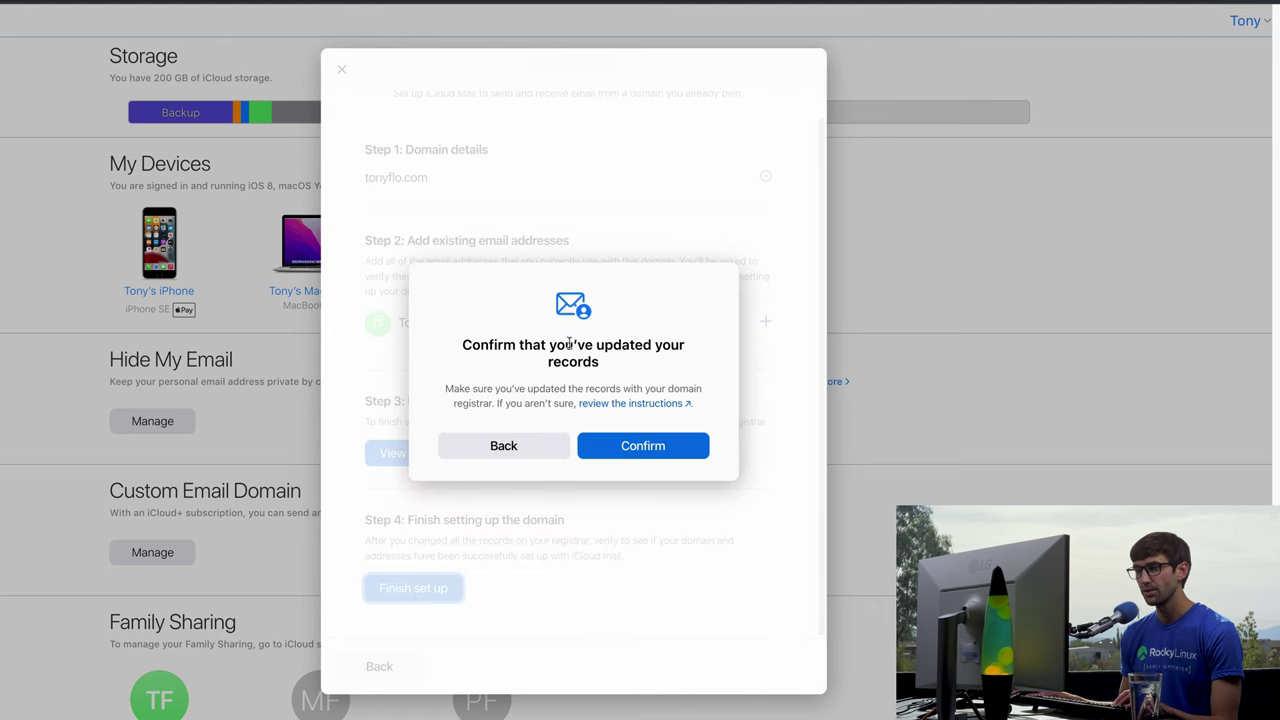
click(593, 453)
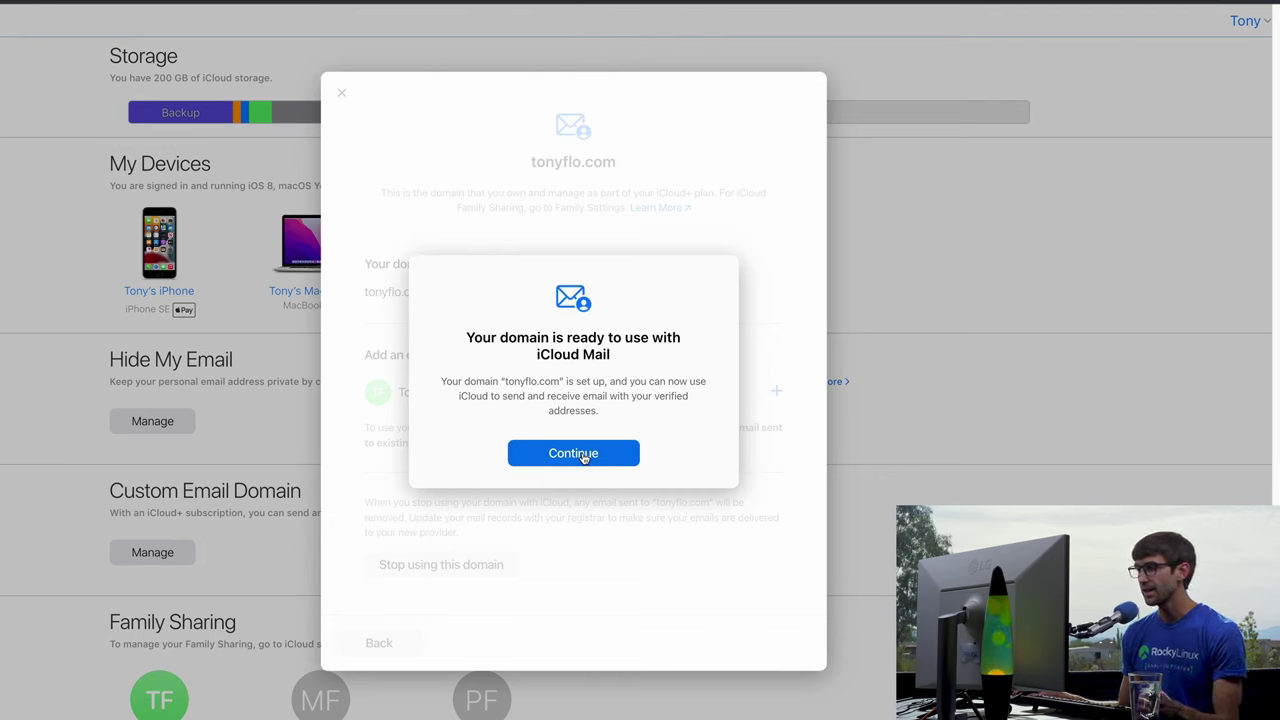
Try making the iCloud address the default sender, then cancel out after the error.
click(584, 457)
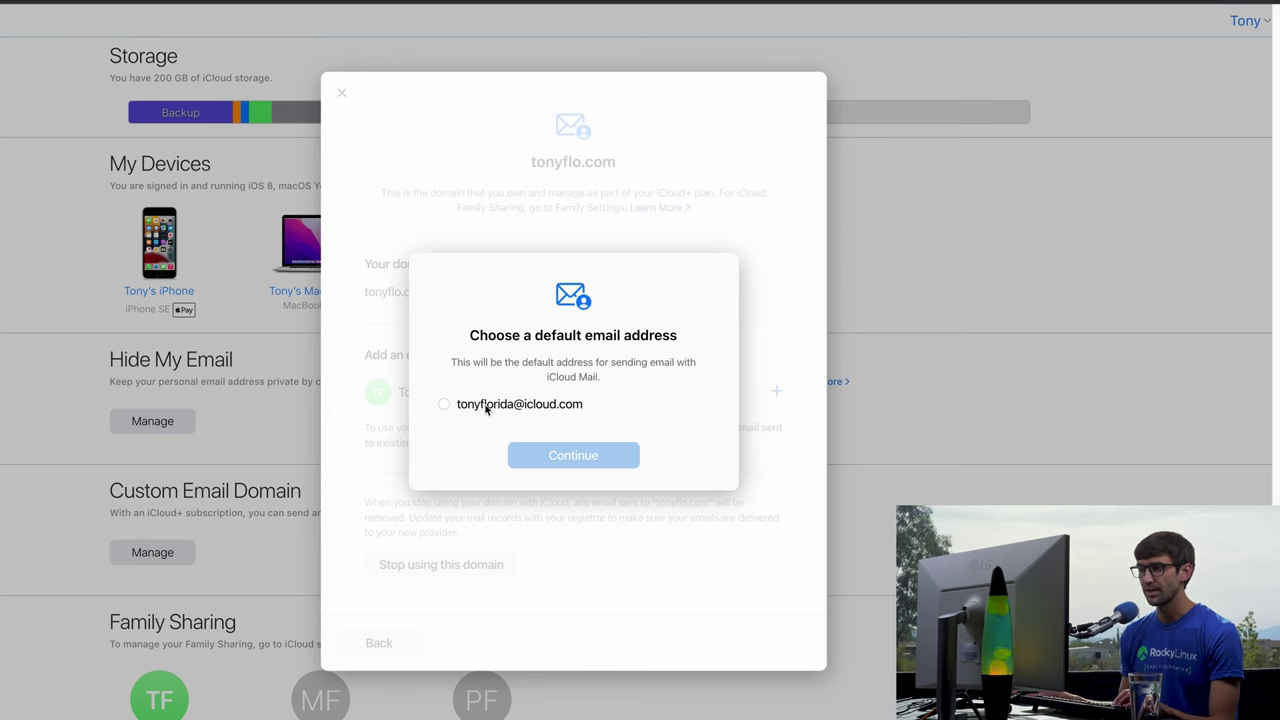
click(487, 408)
click(528, 456)
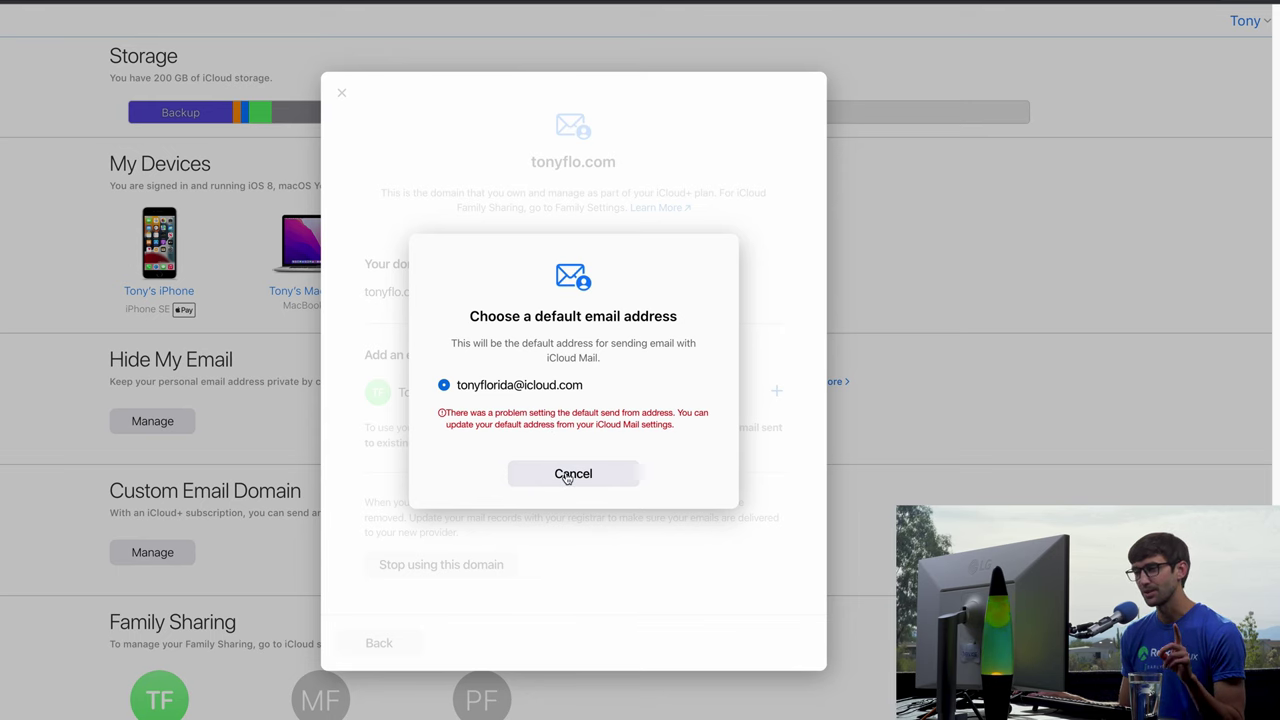
click(566, 476)
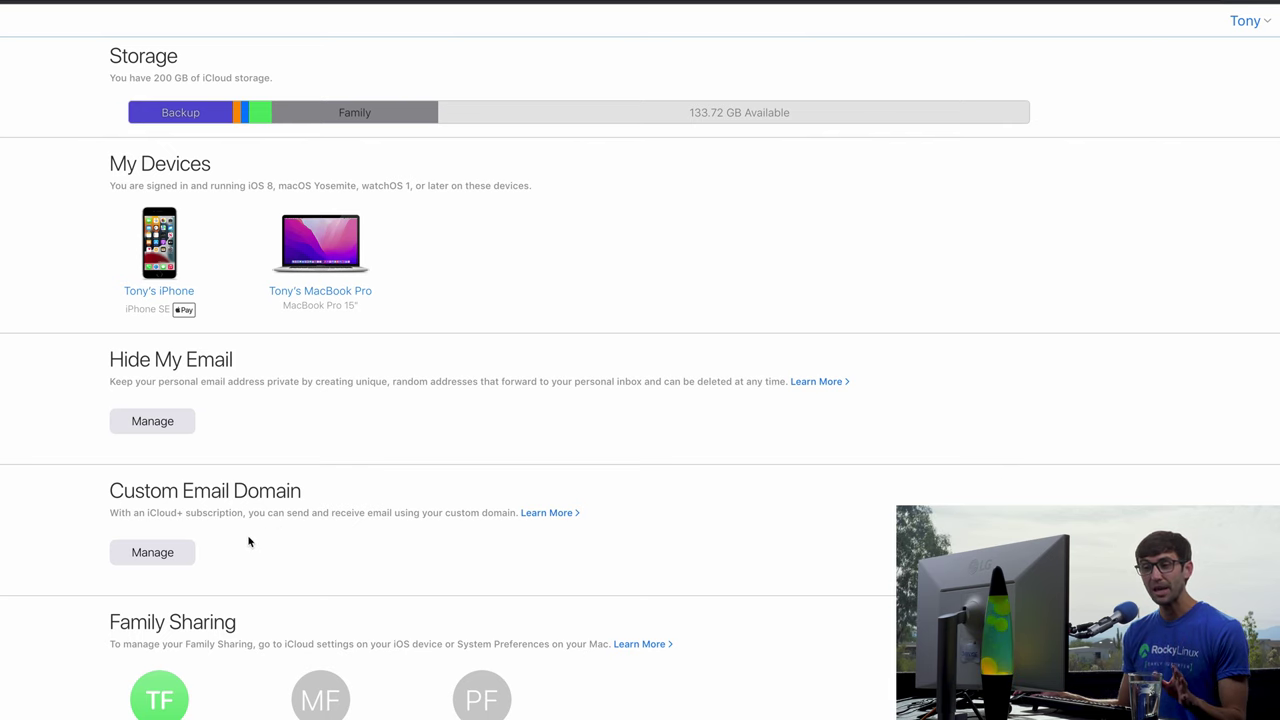
click(154, 552)
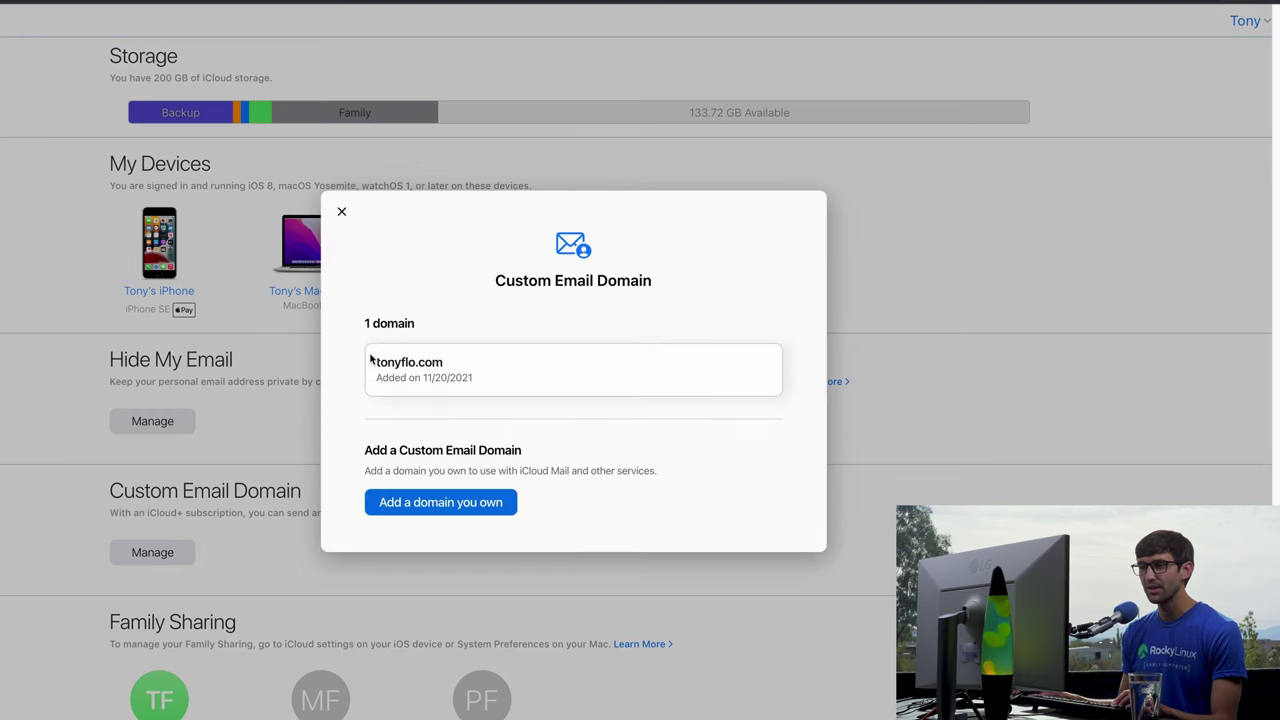
click(432, 372)
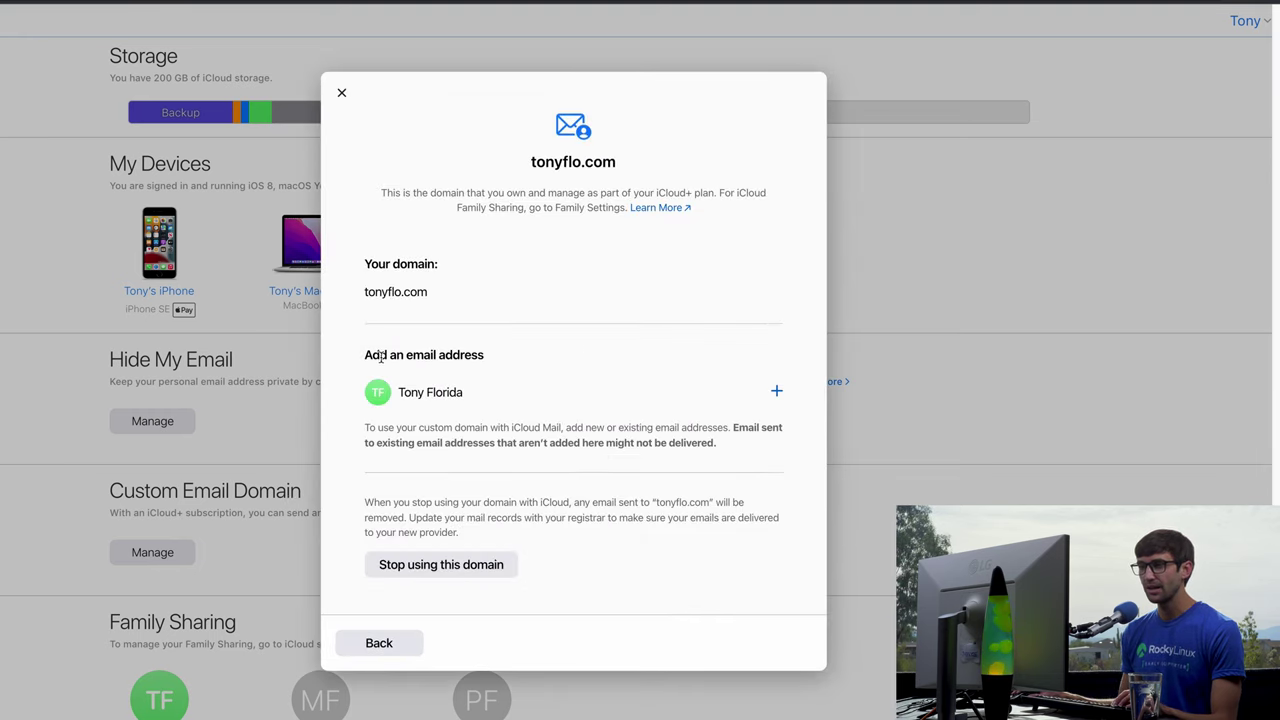
click(783, 394)
click(503, 414)
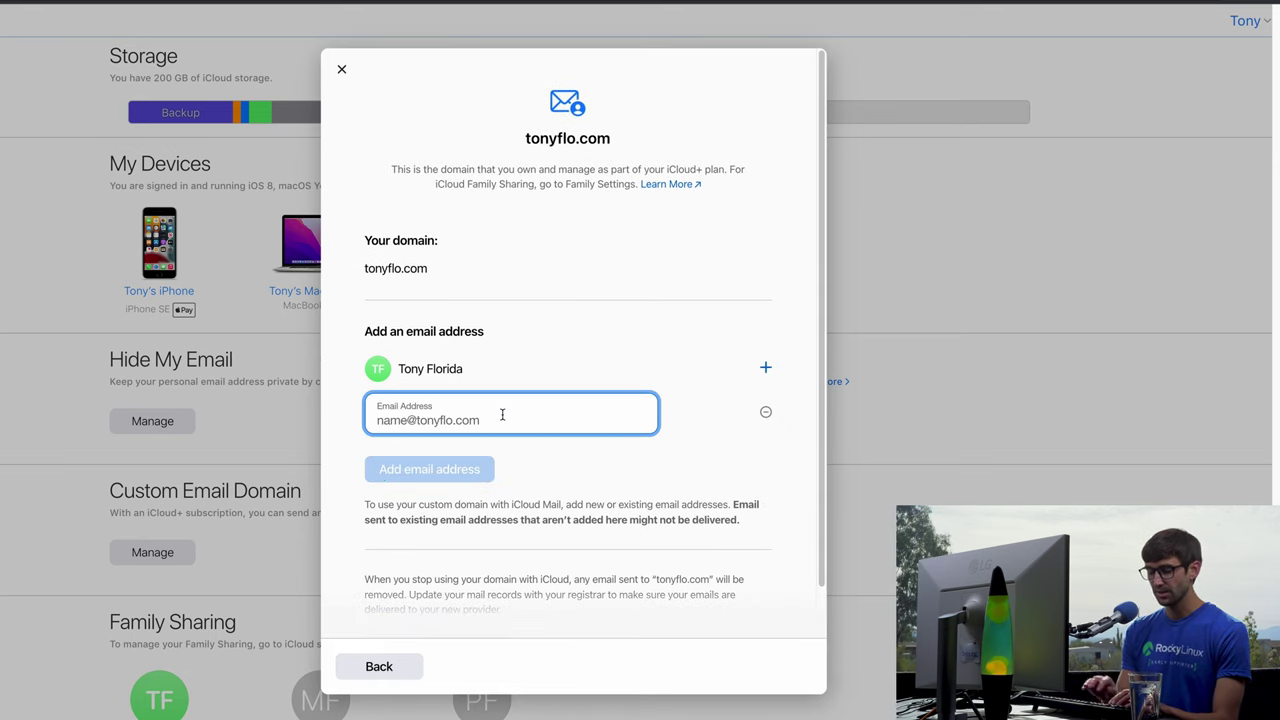
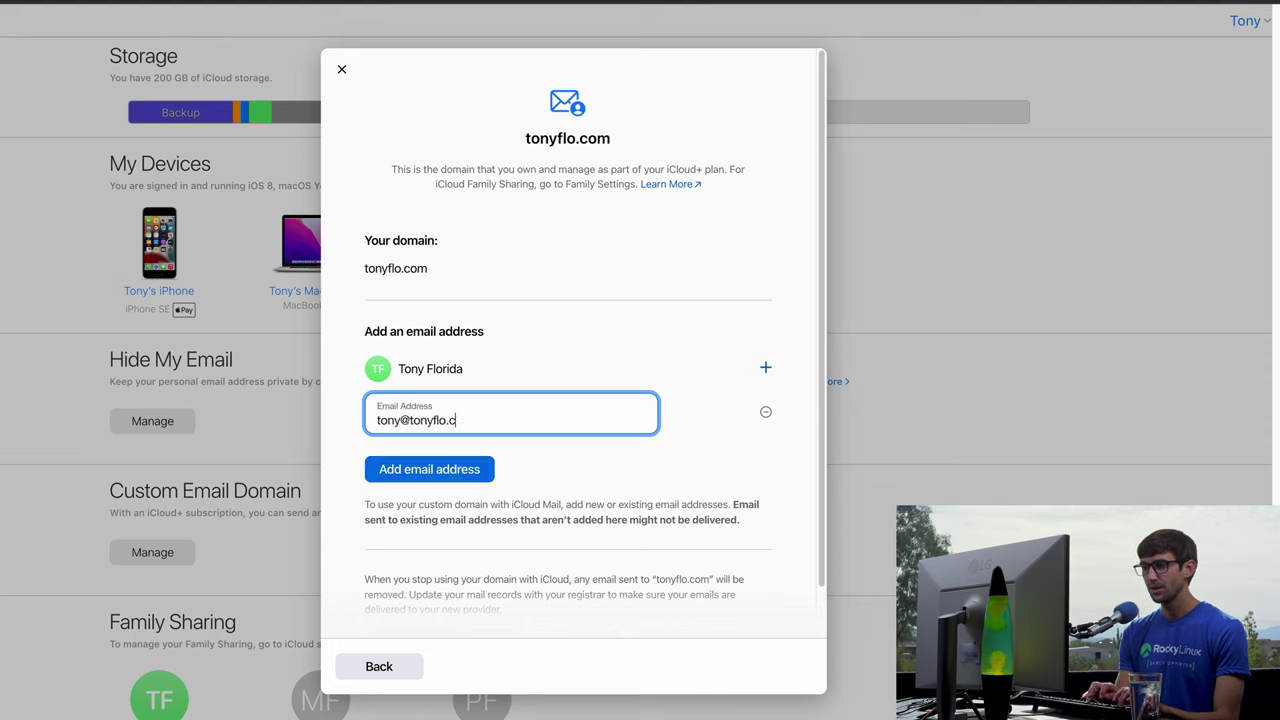
click(442, 468)
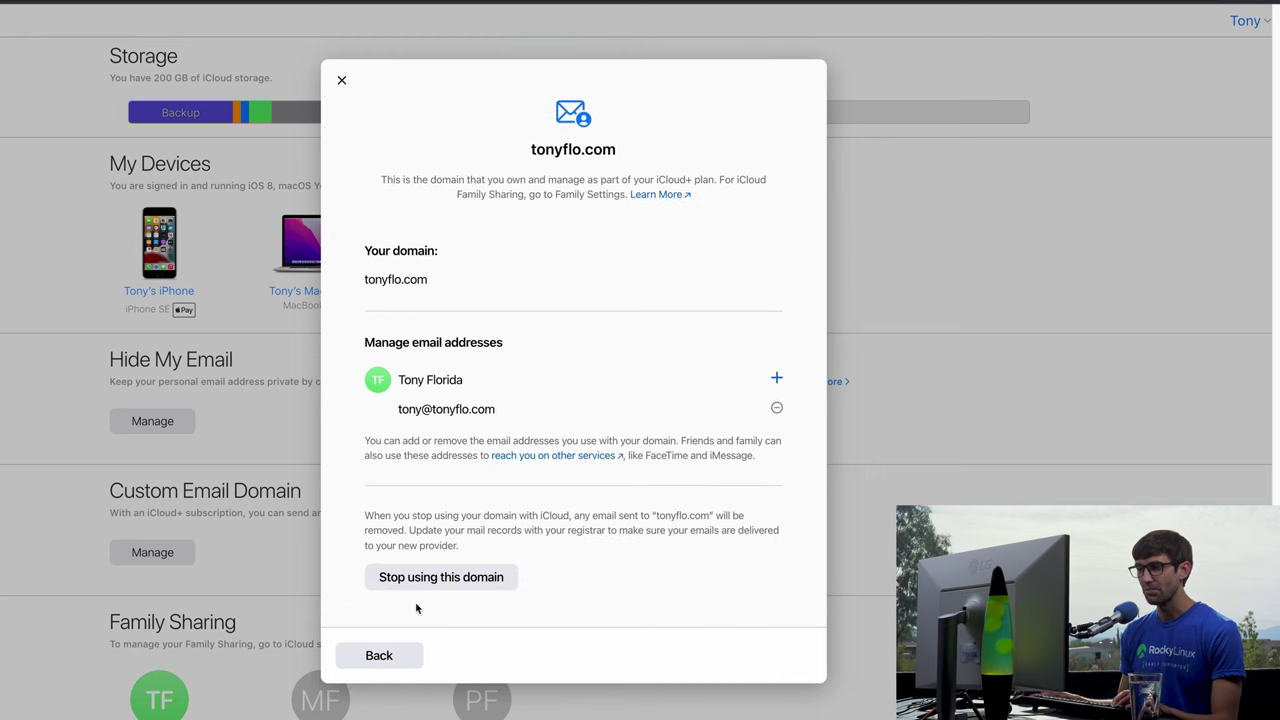
Close the domain window, open iCloud Mail and start a new message from the tonyflo.com address.
click(383, 656)
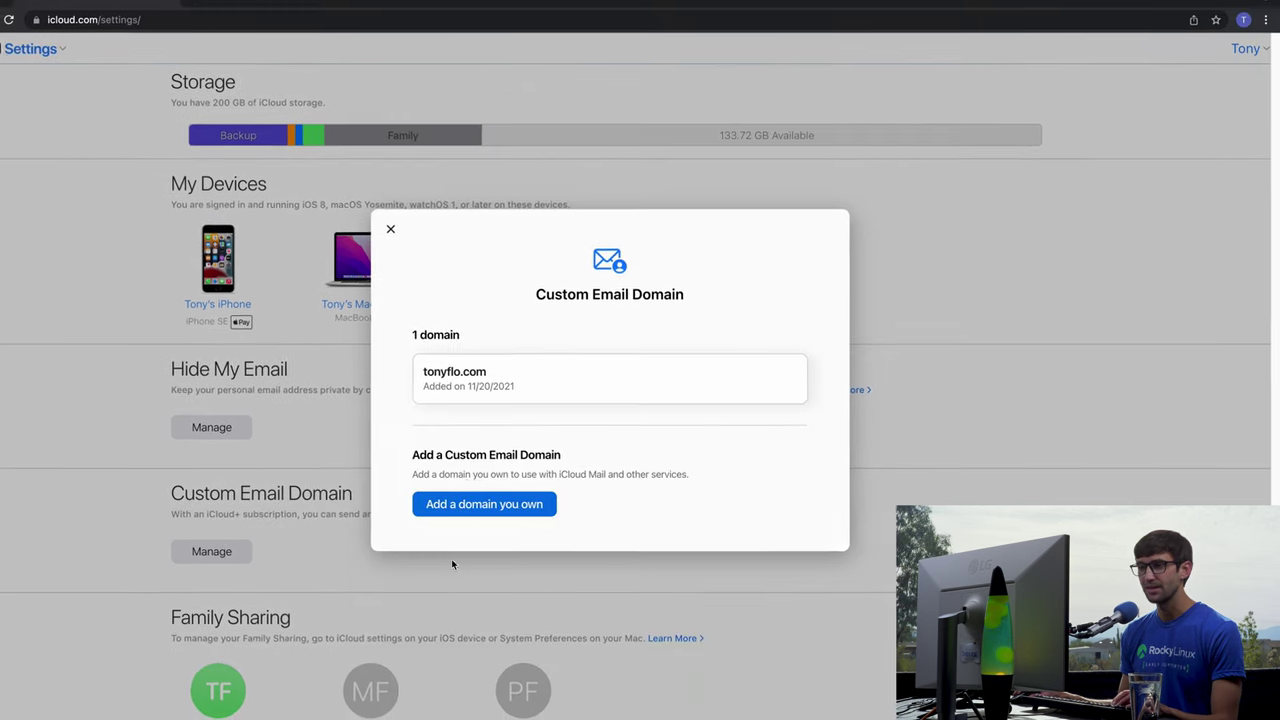
click(390, 229)
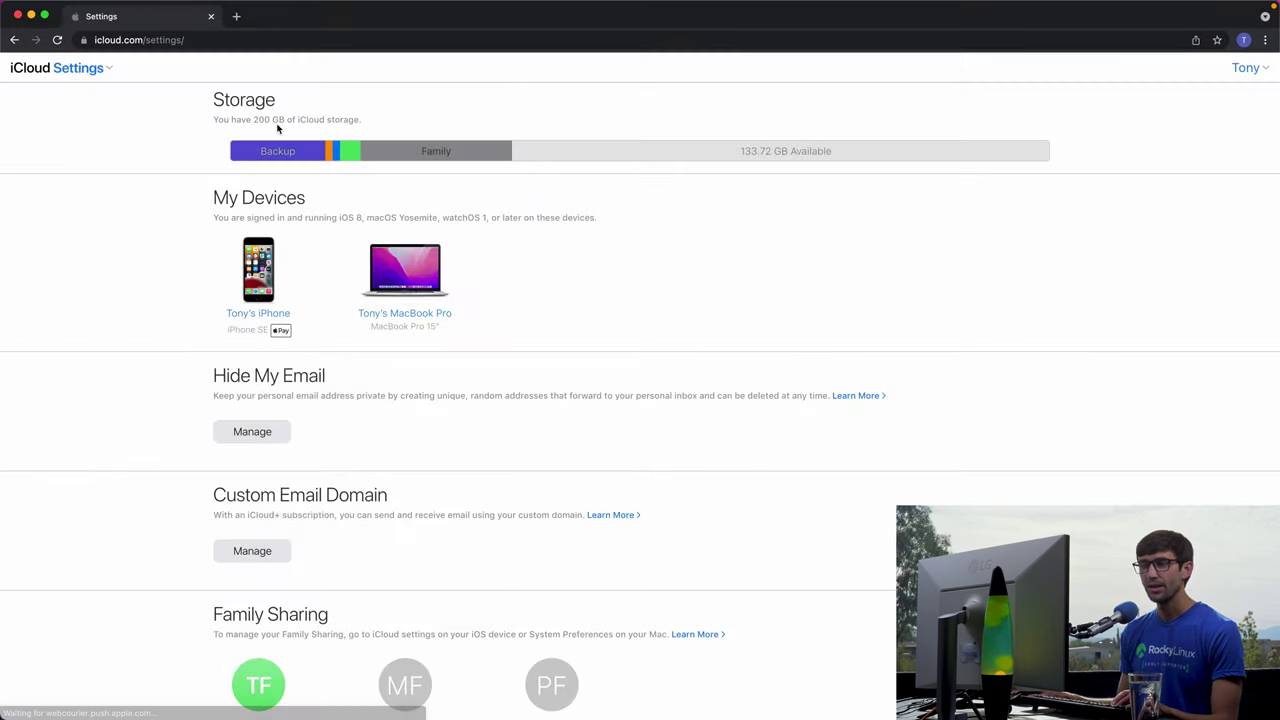
click(77, 72)
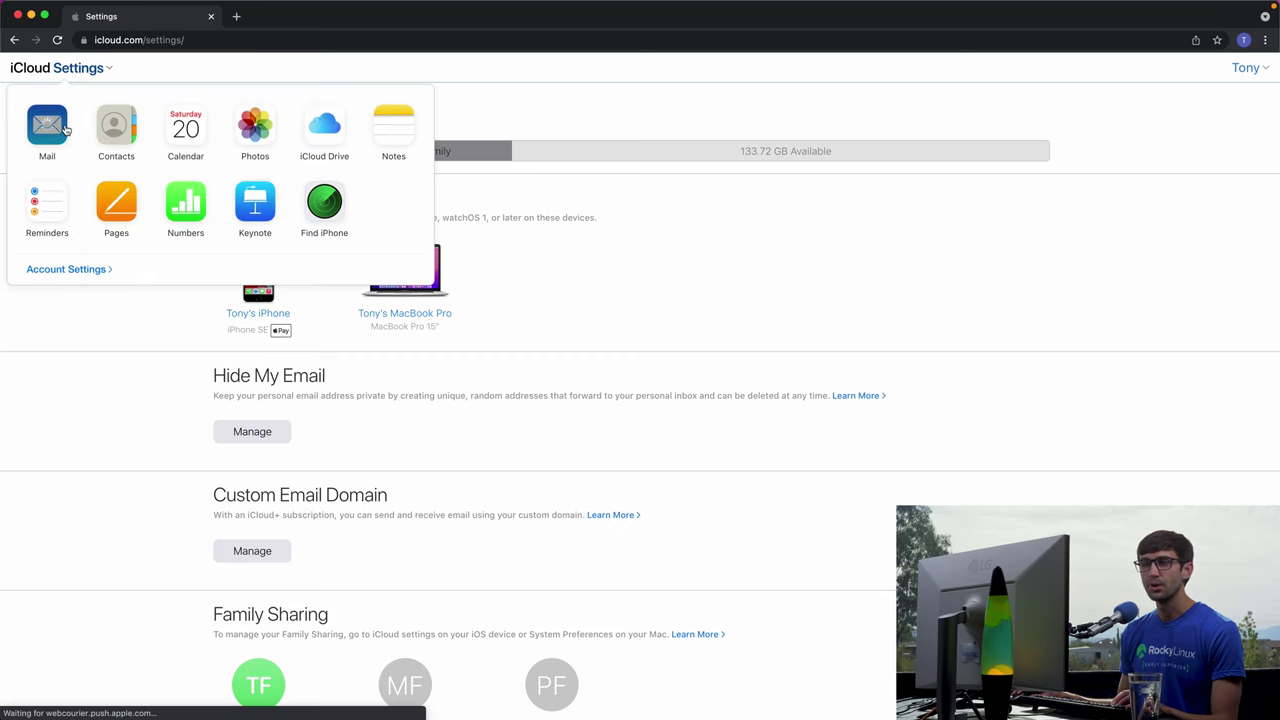
click(47, 126)
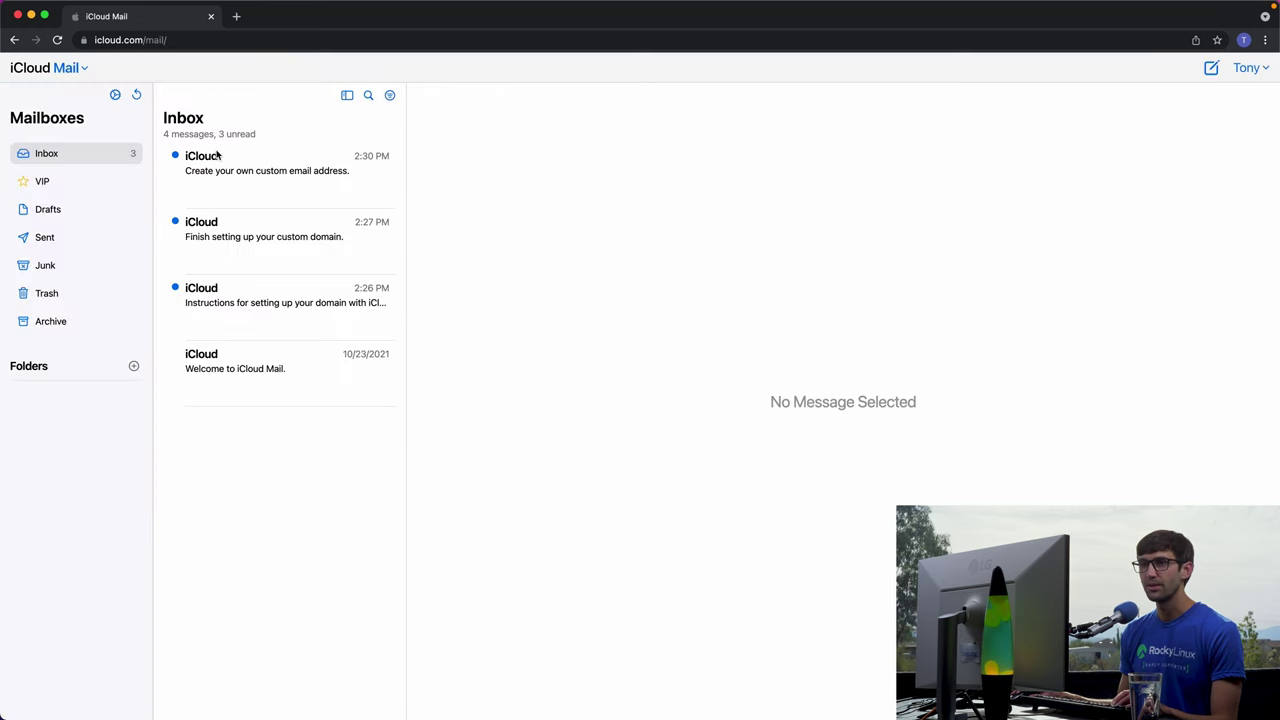
click(1210, 68)
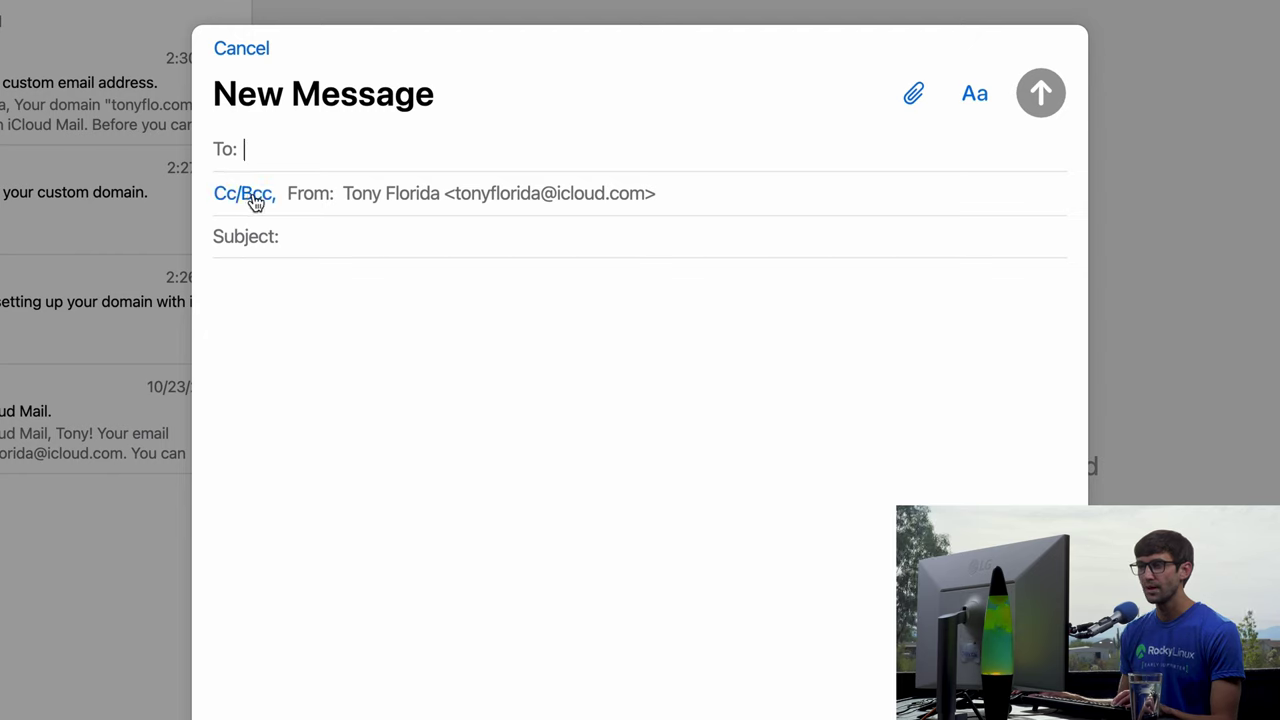
click(326, 205)
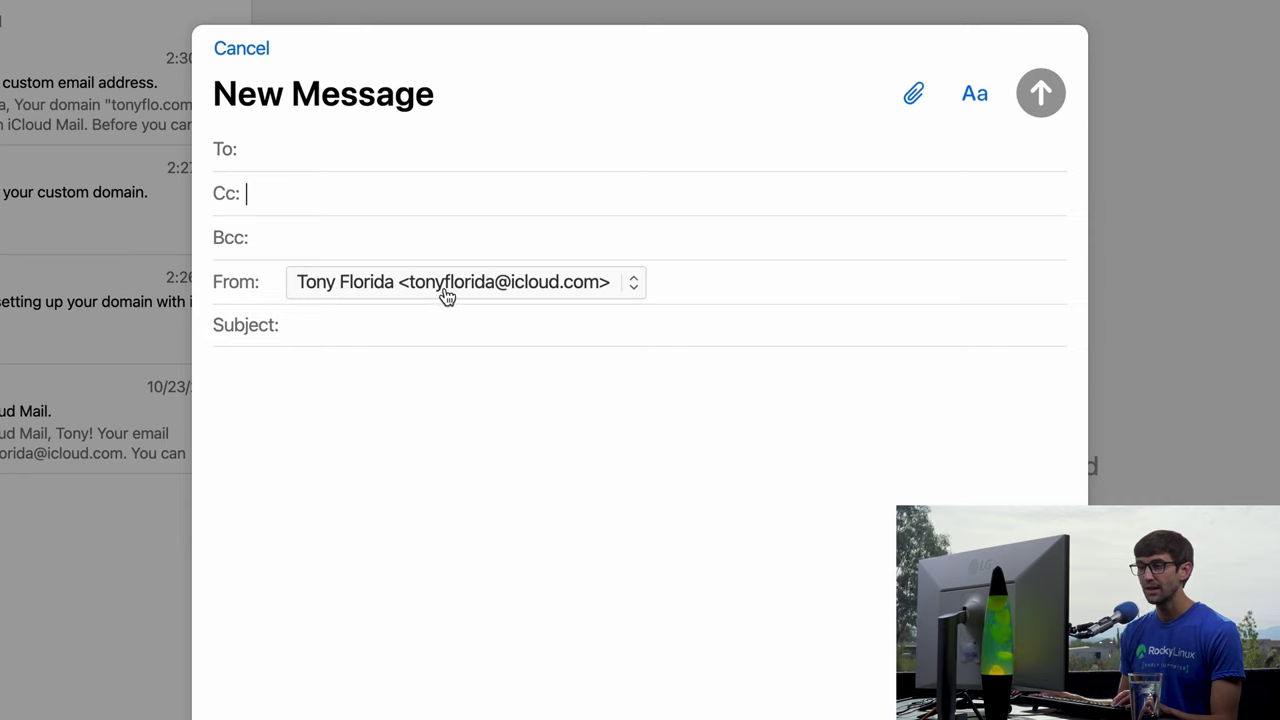
click(501, 293)
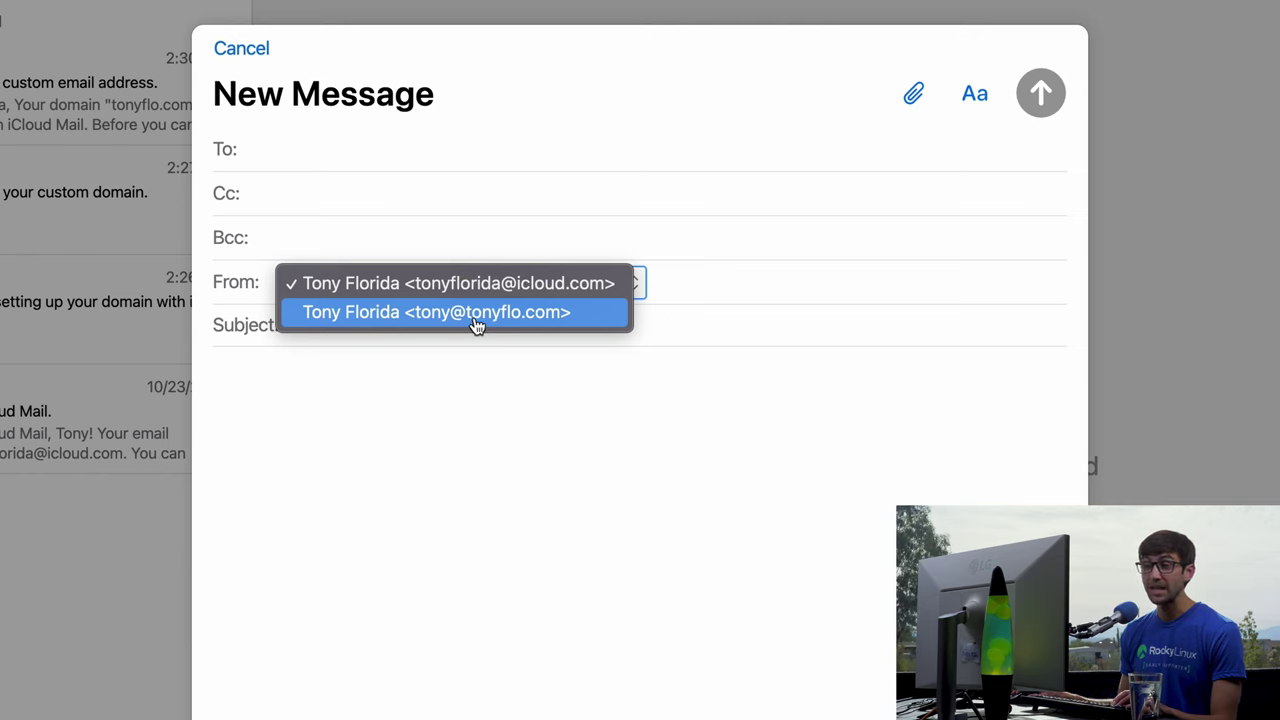
click(477, 320)
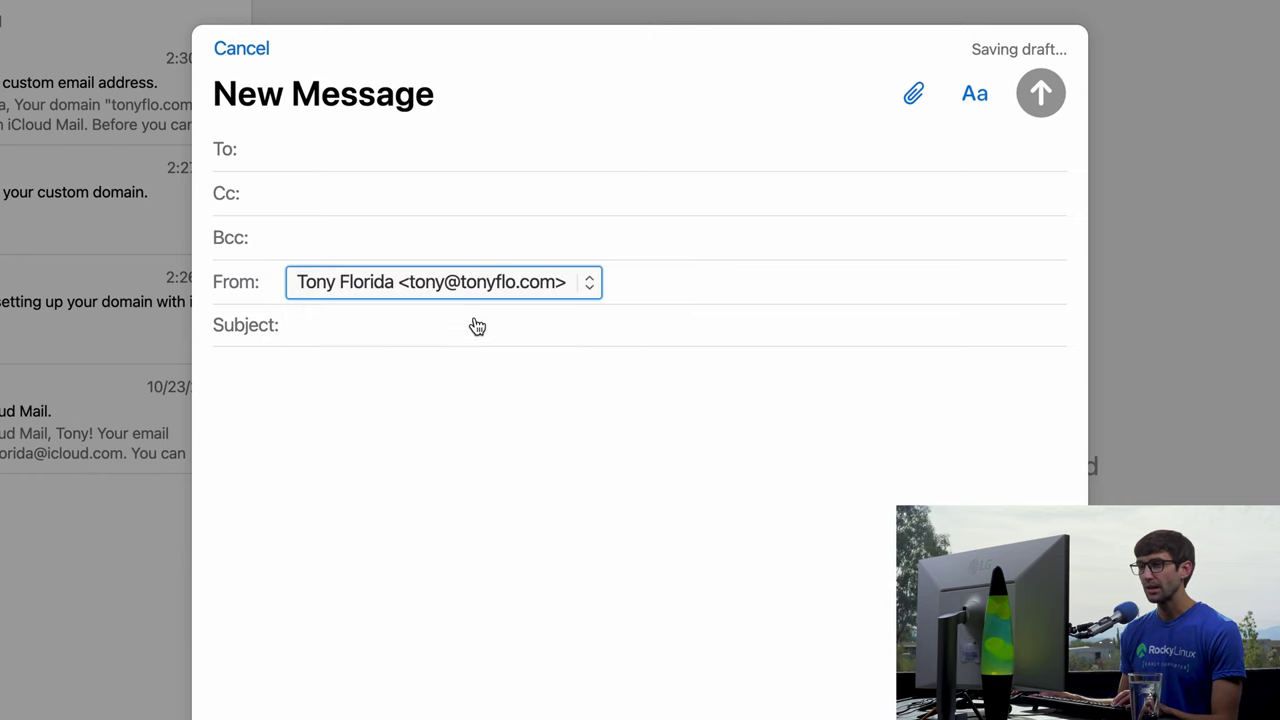
Address it to the Gmail account, subject 'Test Emails', body asking 'Did you get this?' plus a sign-off.
click(477, 155)
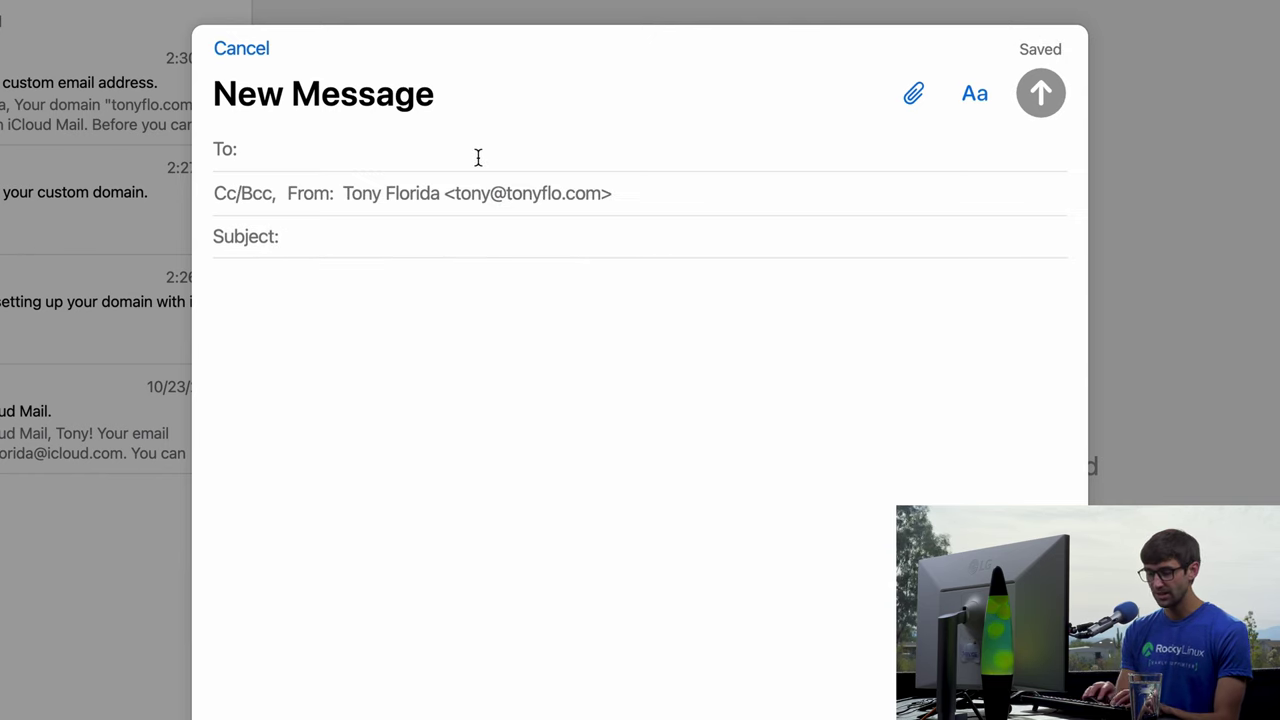
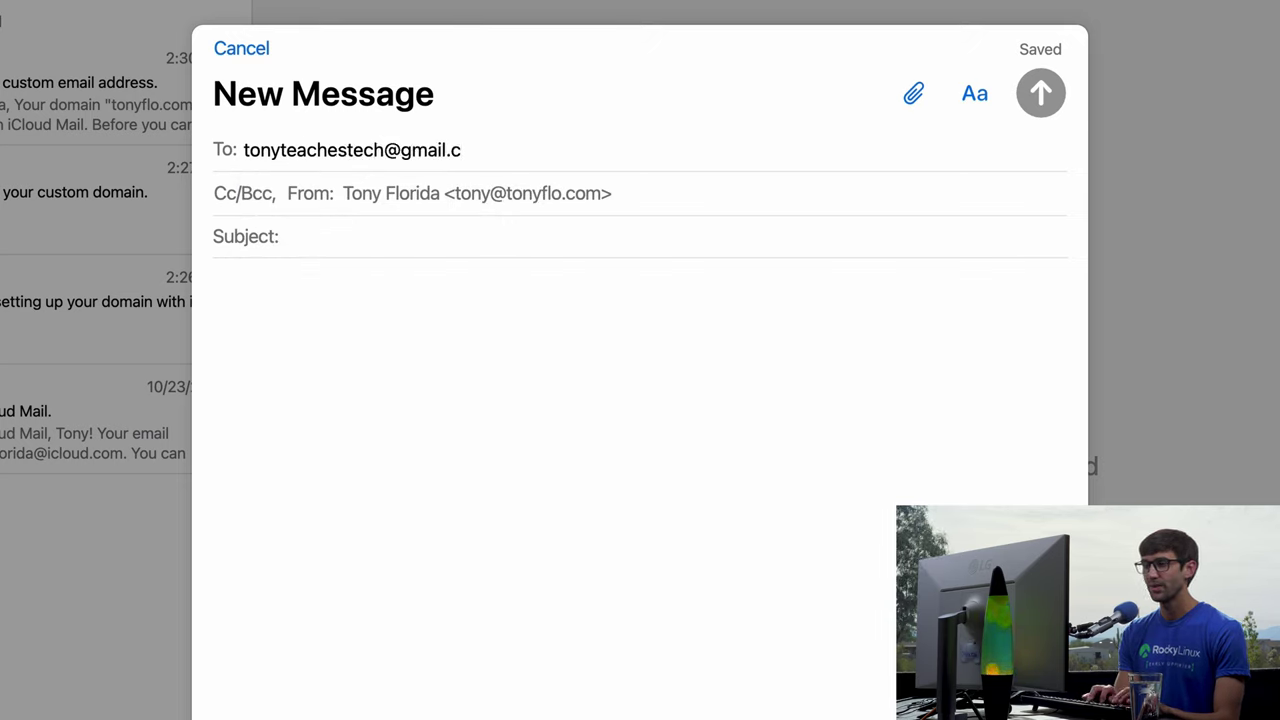
key(Tab)
key(Tab)
text(Test)
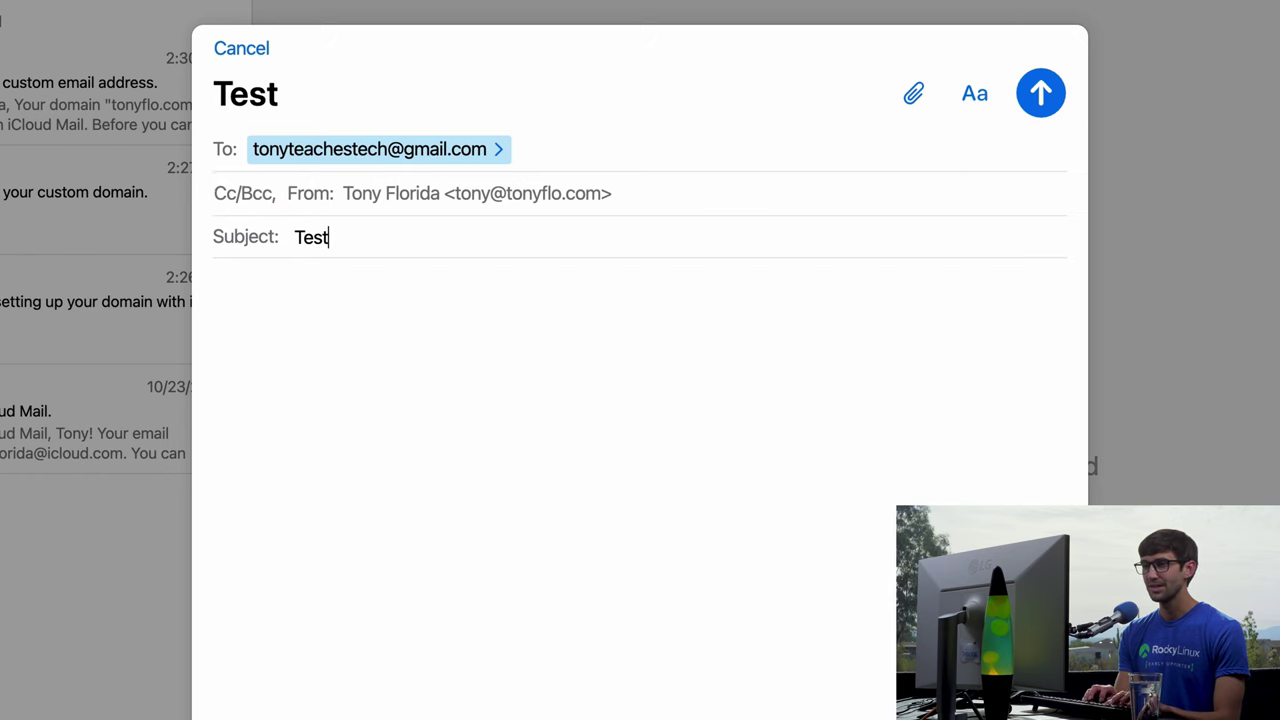
text( Emails)
key(Tab)
text(He)
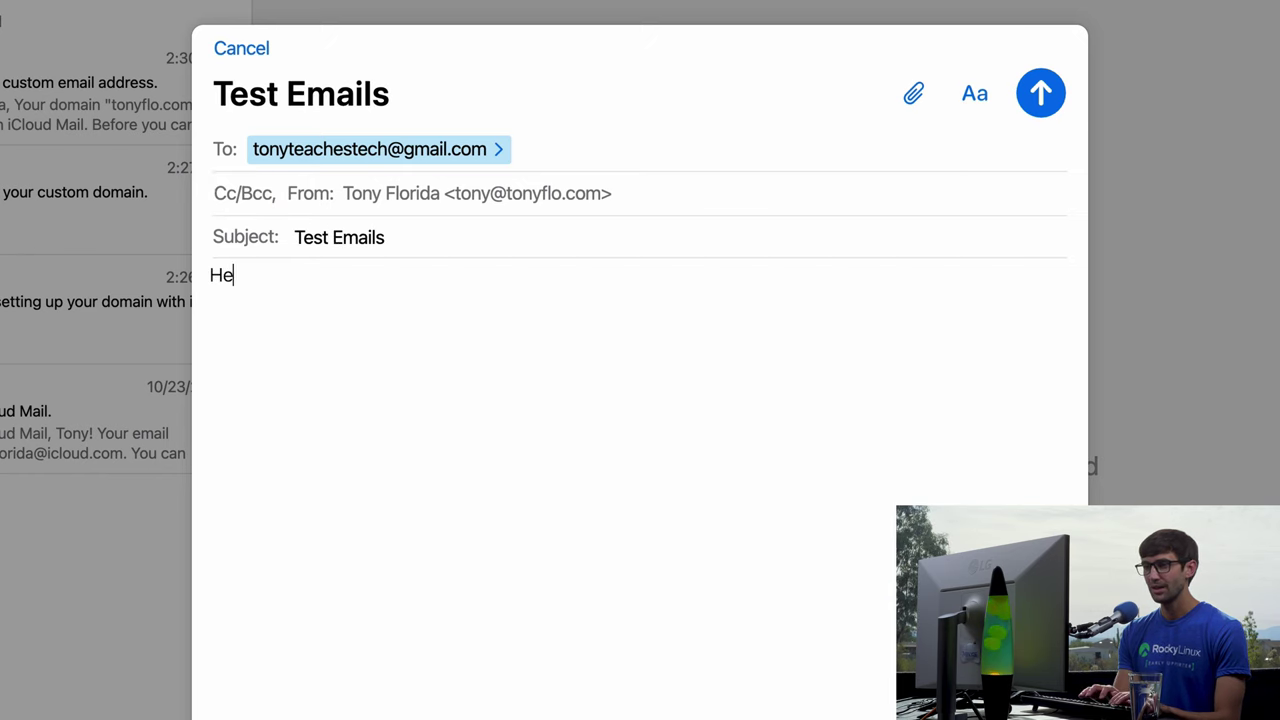
text(y Tony,  Did )
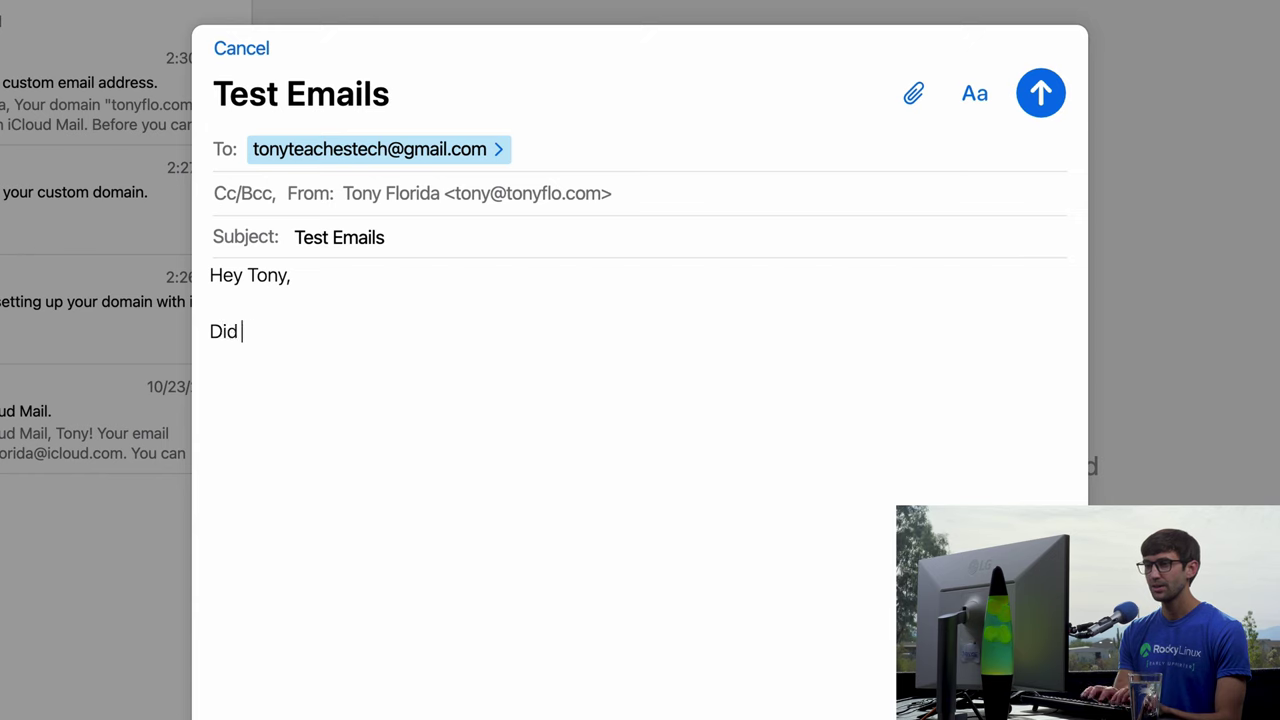
text(you get this?)
key(Return)
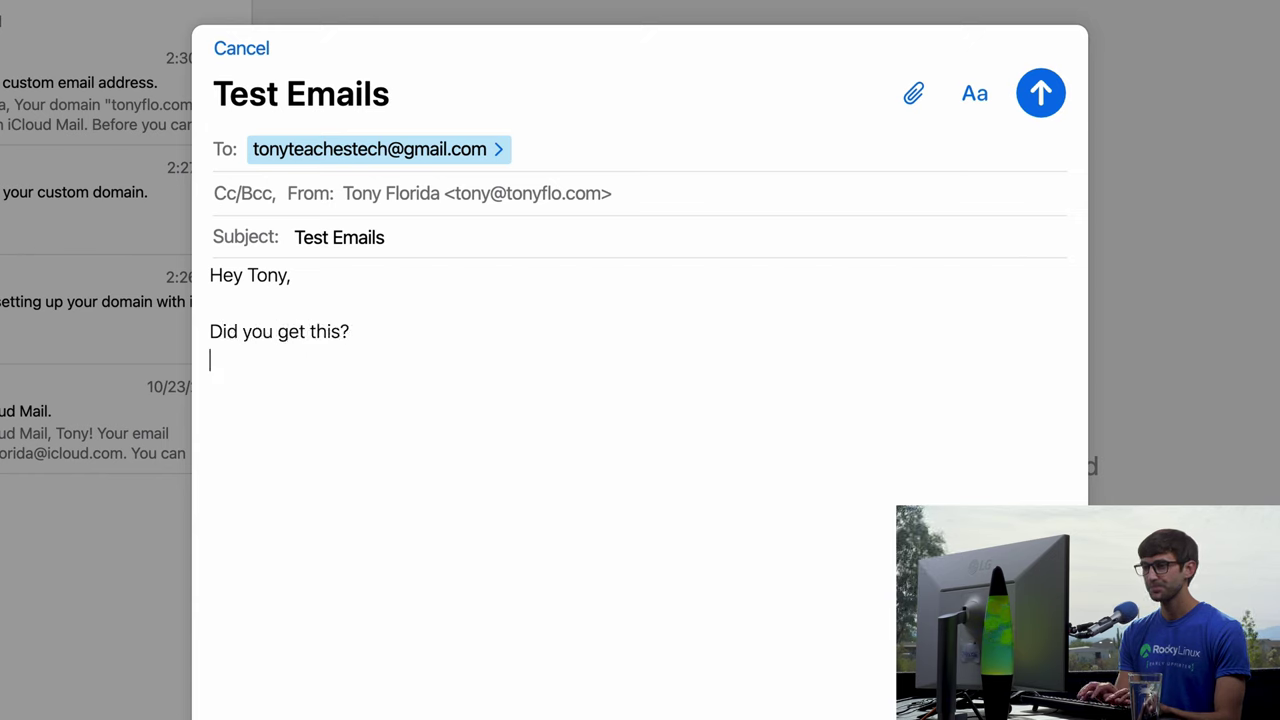
text(Thanks! )
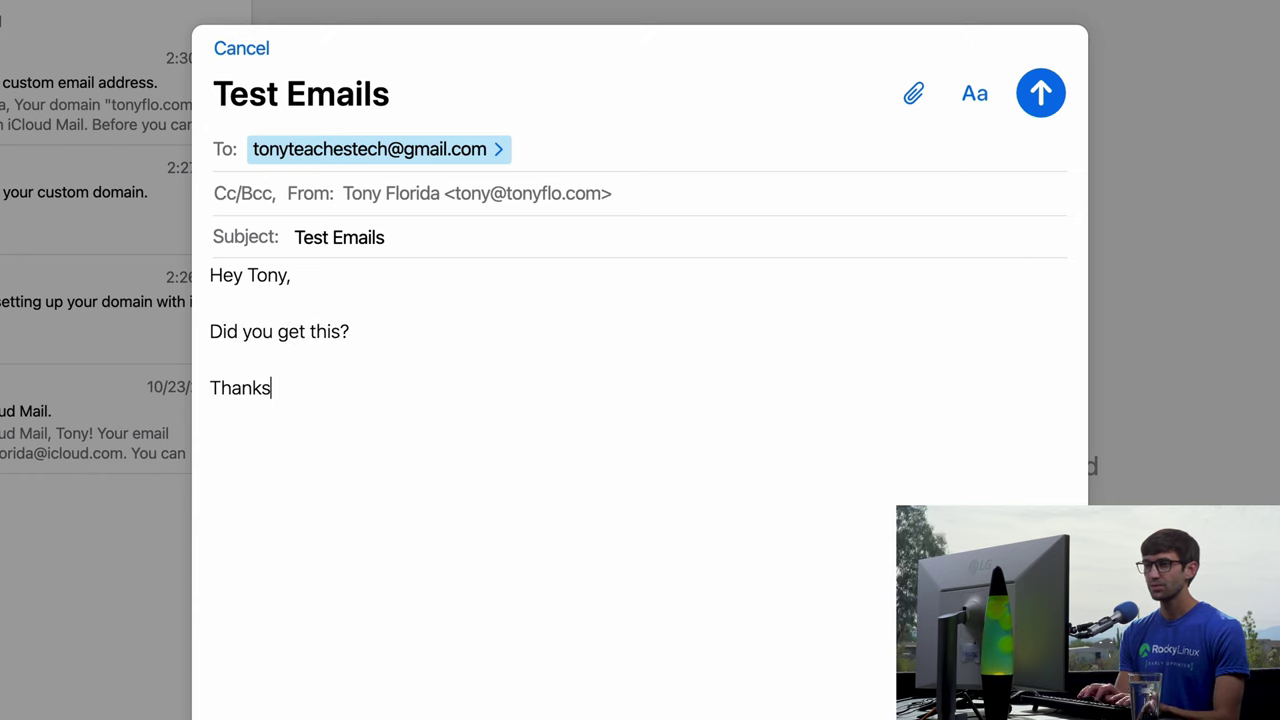
text(Tony)
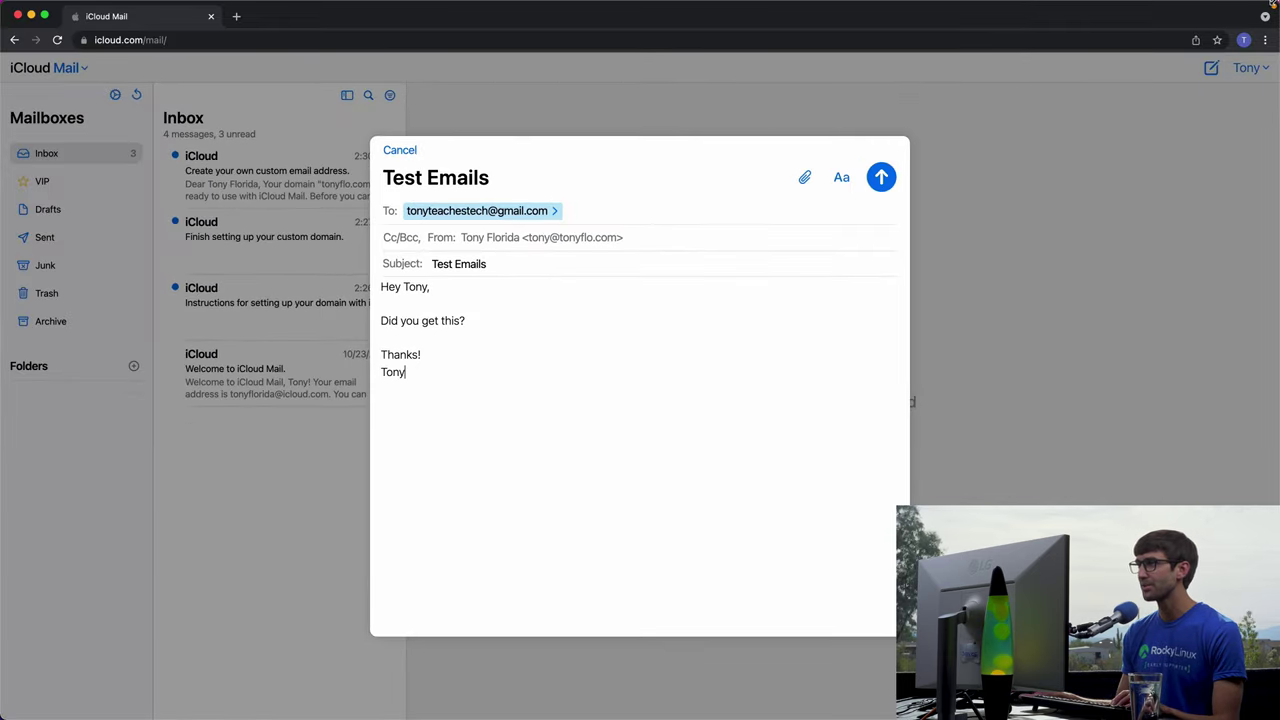
Arrange the iCloud compose window on the left and the Gmail window on the right.
key(ctrl+alt+Left)
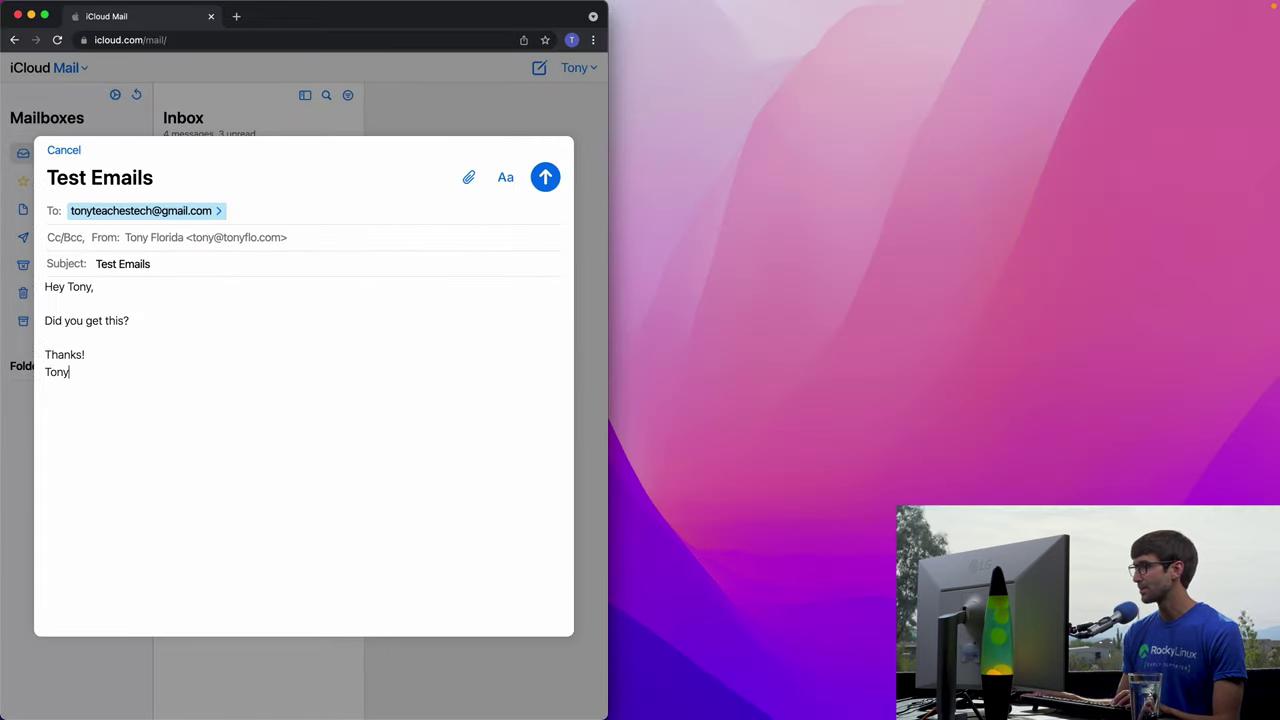
key(super+grave)
key(ctrl+alt+Right)
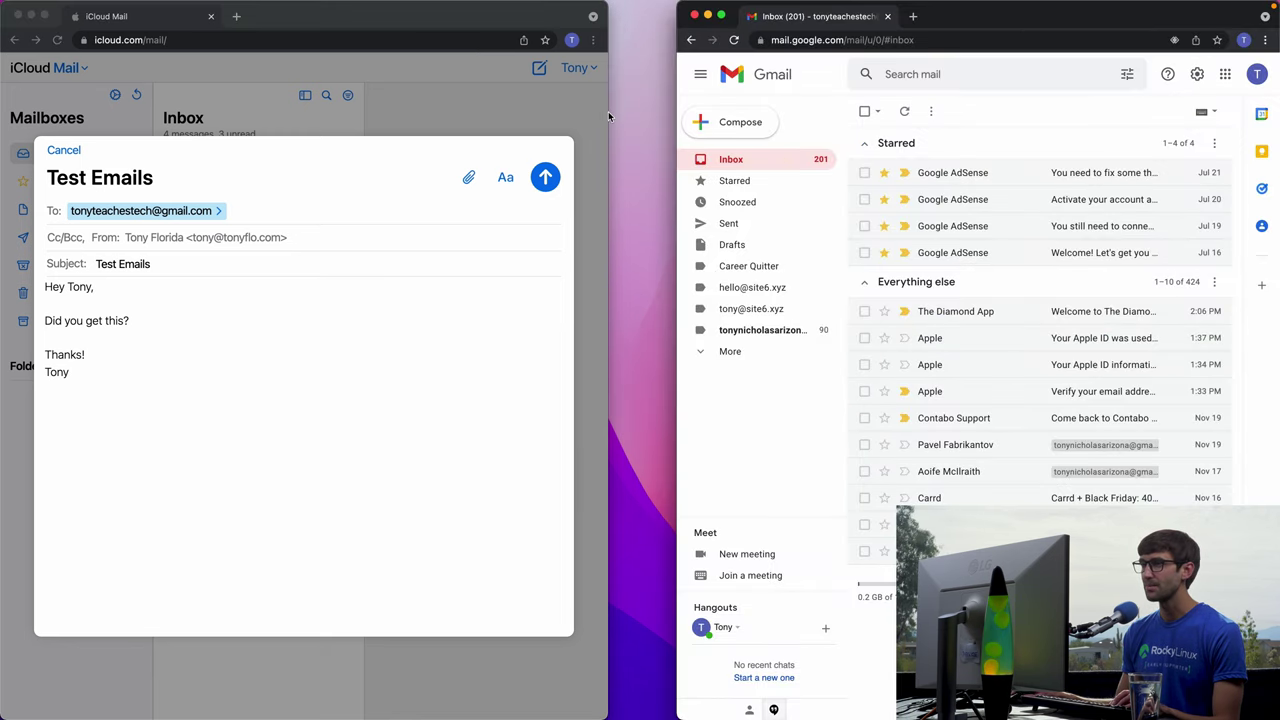
drag(608, 111, 670, 101)
click(1257, 74)
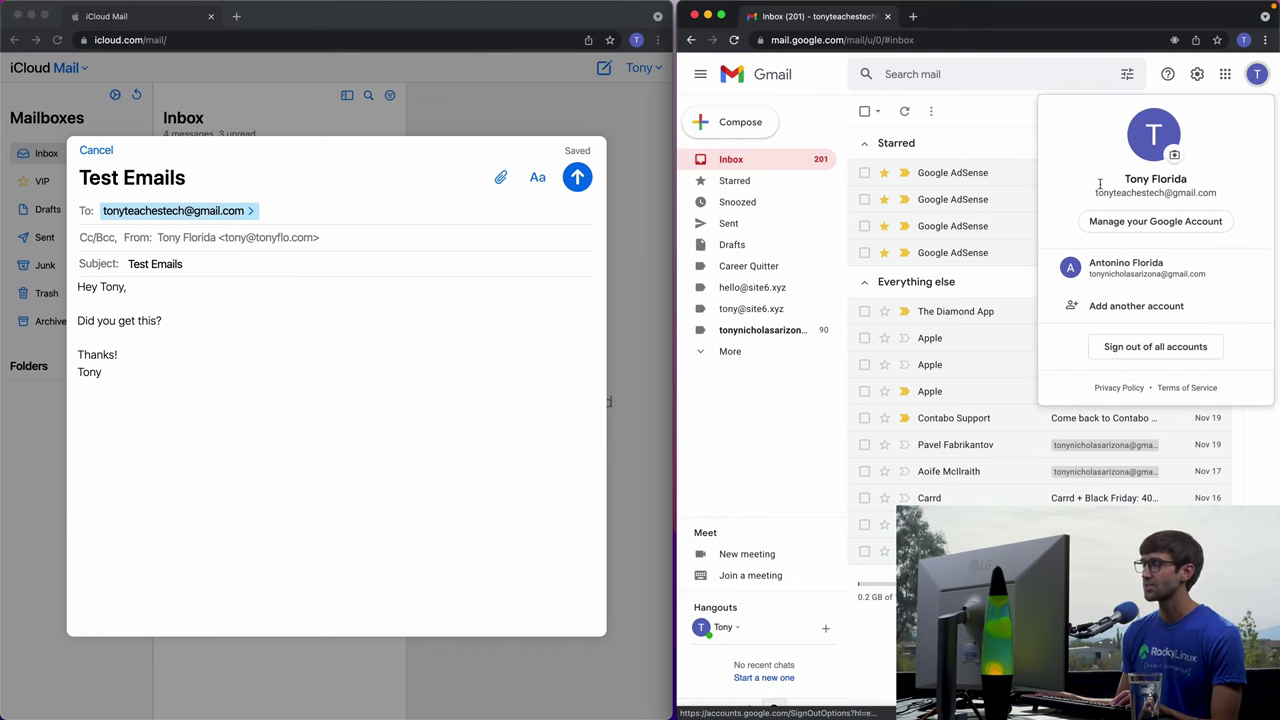
click(1000, 118)
Send the Test Emails message and reload the Gmail inbox to check for it.
click(408, 285)
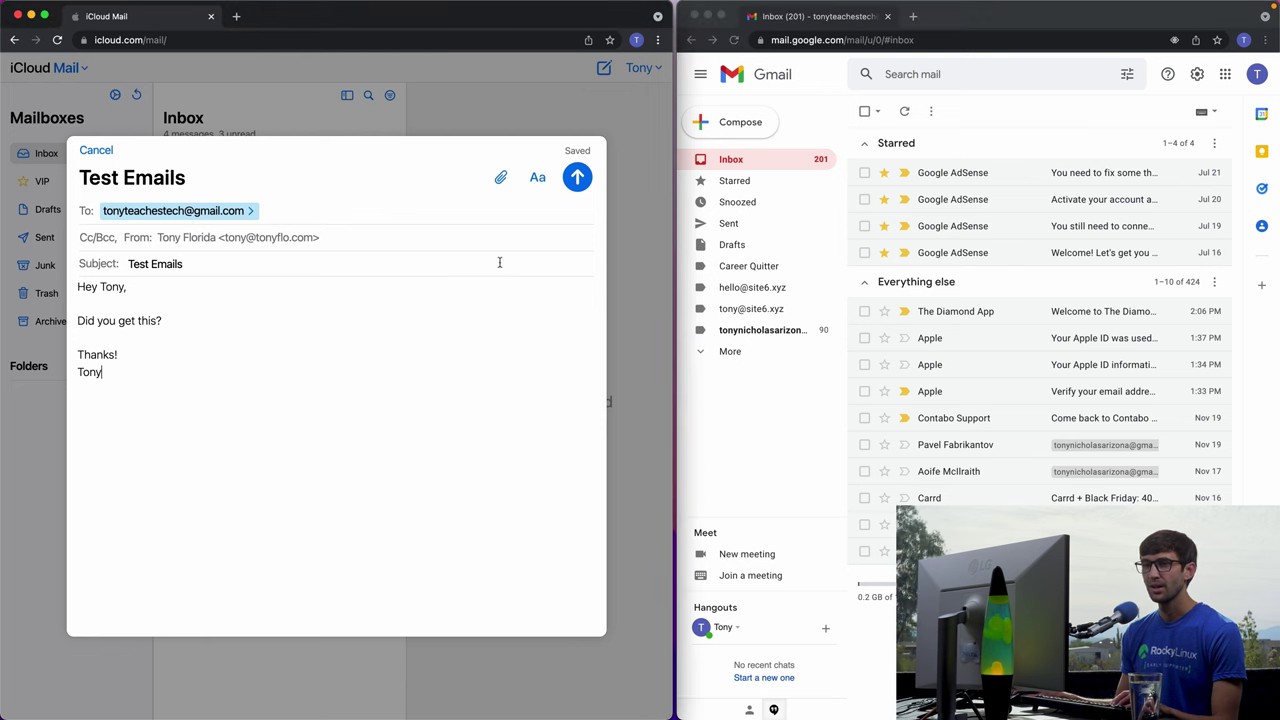
click(578, 176)
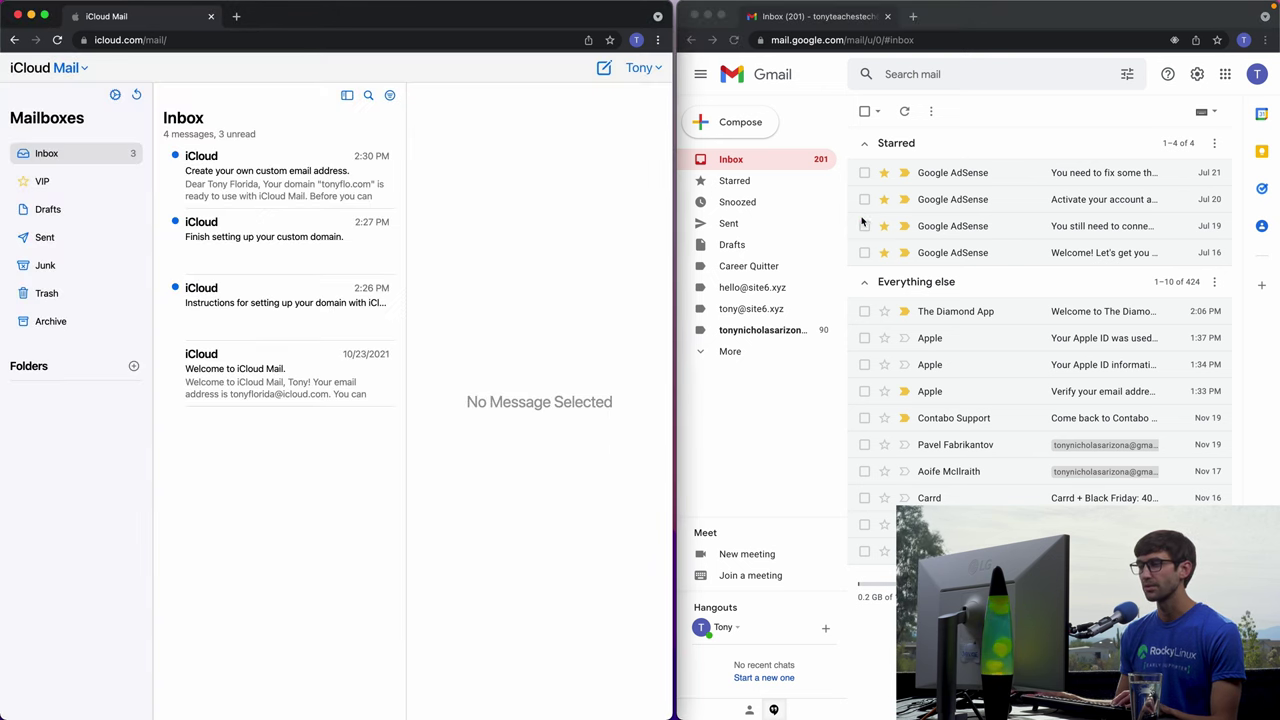
click(793, 165)
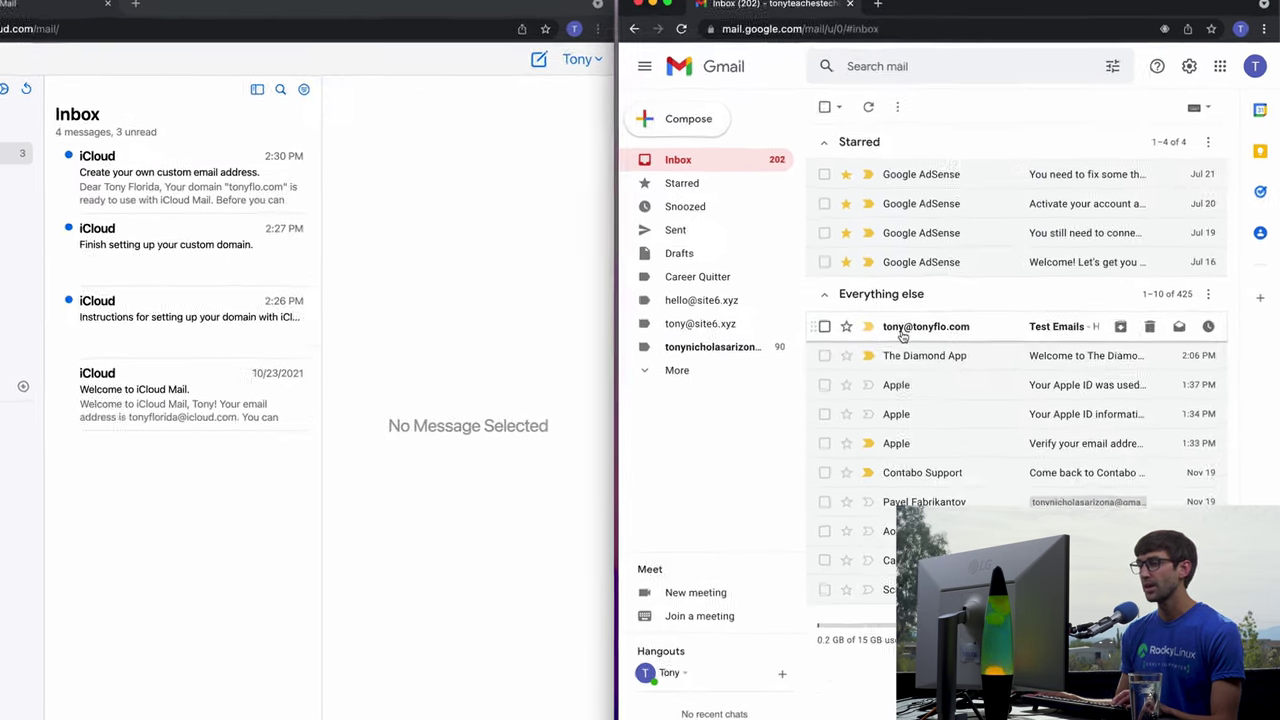
Open the Test Emails message, check its sender details, and send the 'Yes, I got it!' reply.
click(903, 336)
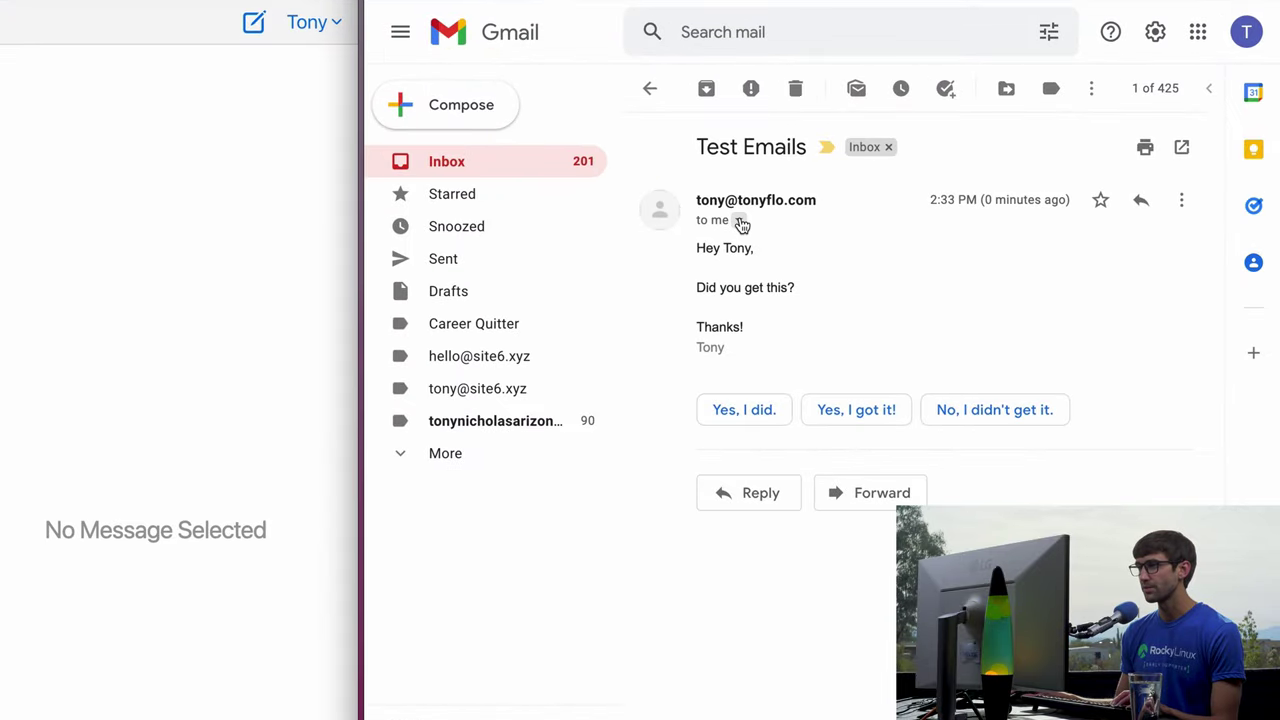
click(740, 221)
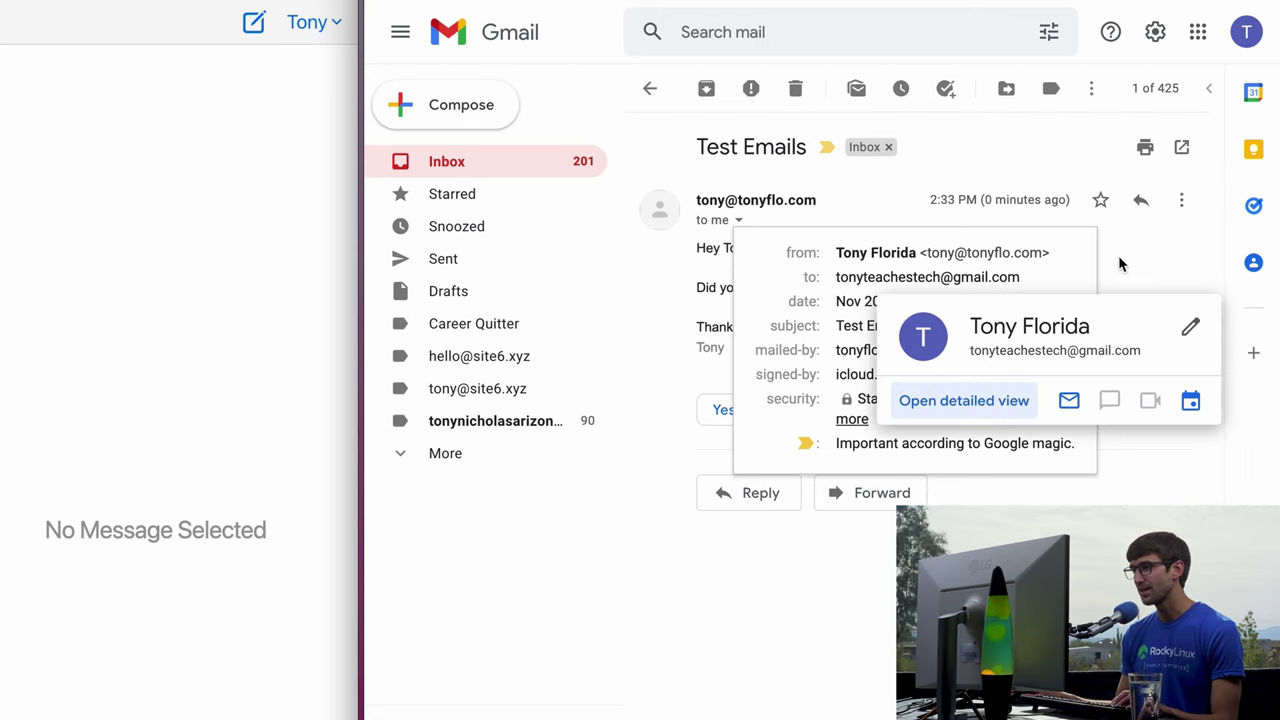
click(1158, 250)
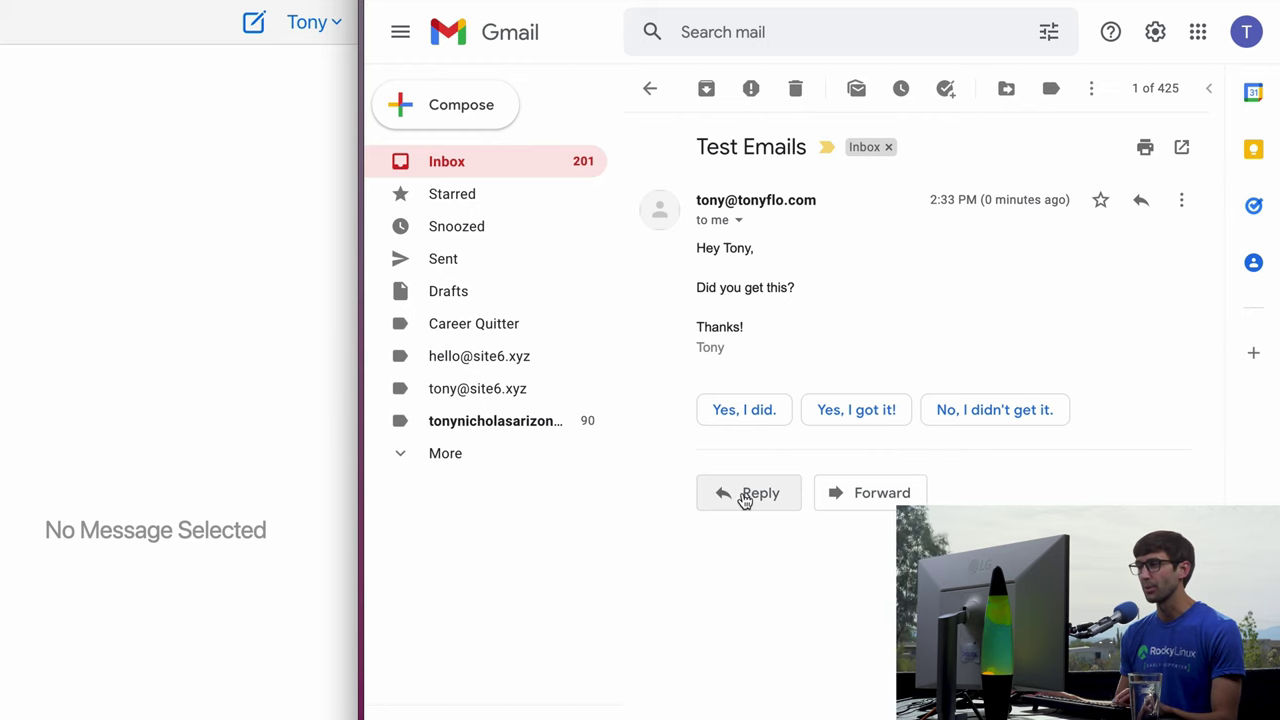
click(860, 410)
click(740, 597)
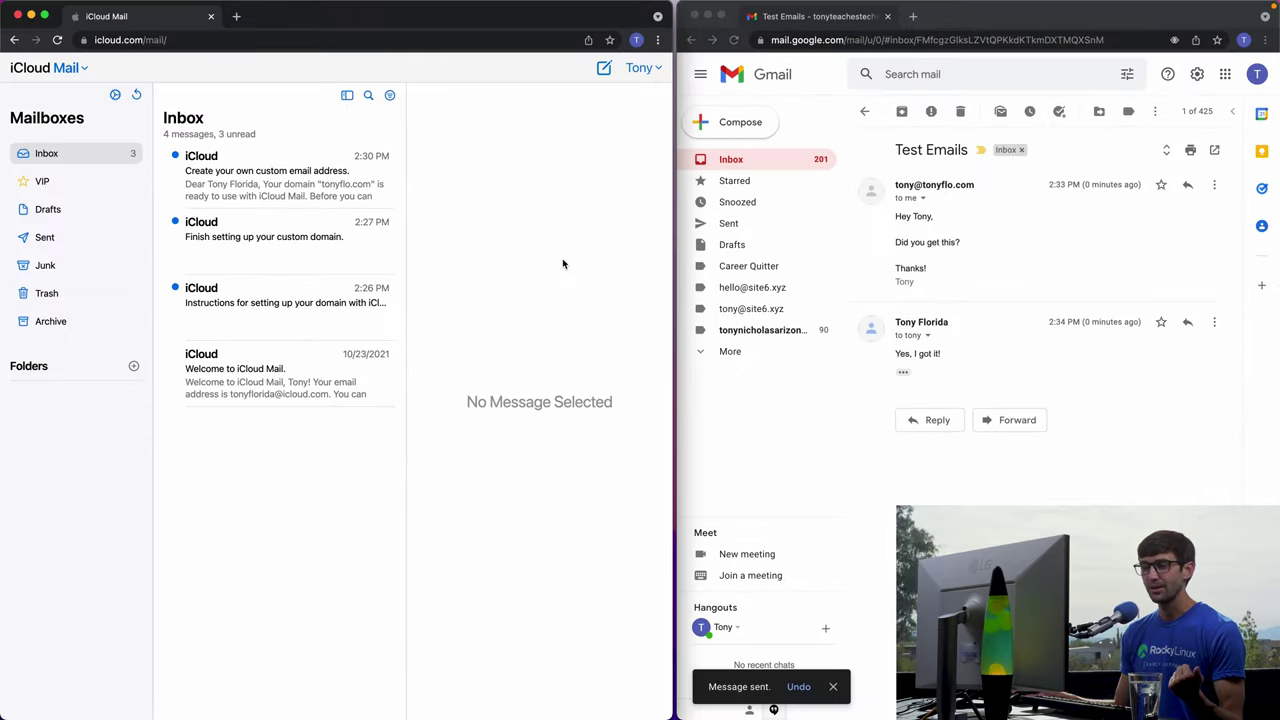
Refresh the iCloud mailbox, open the Re: Test Emails reply, then go to Account Settings.
click(136, 95)
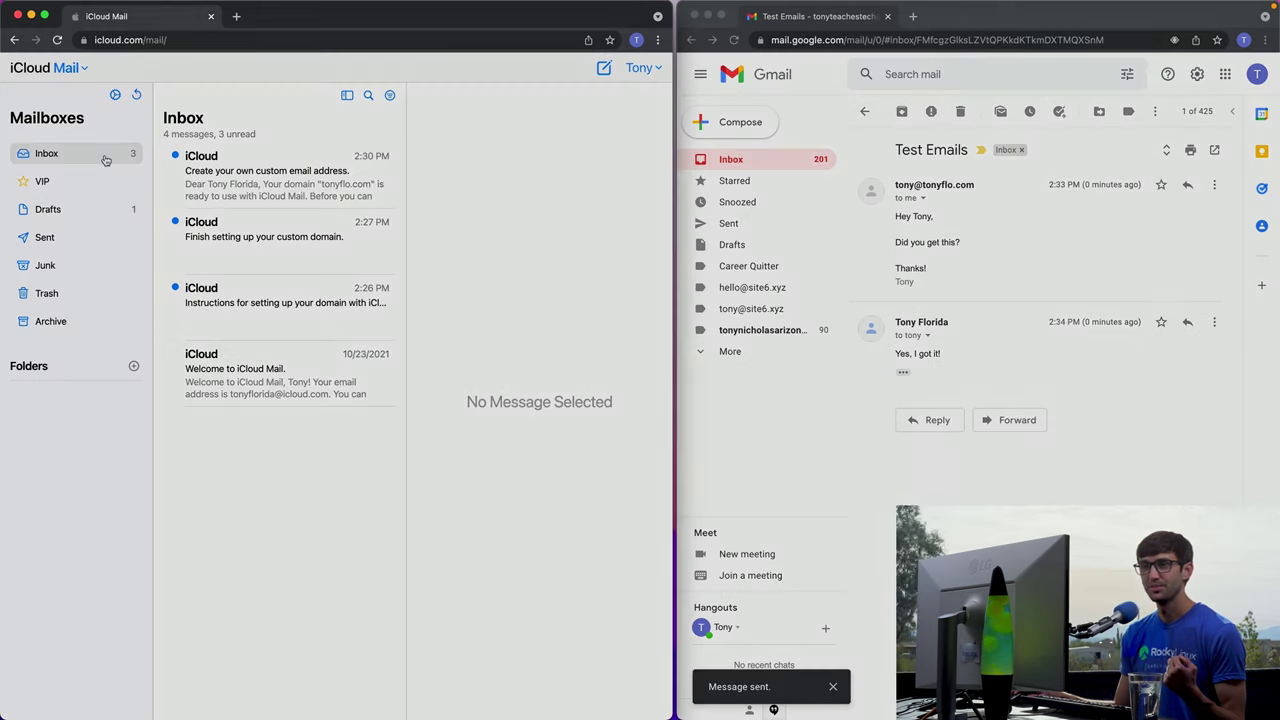
click(136, 95)
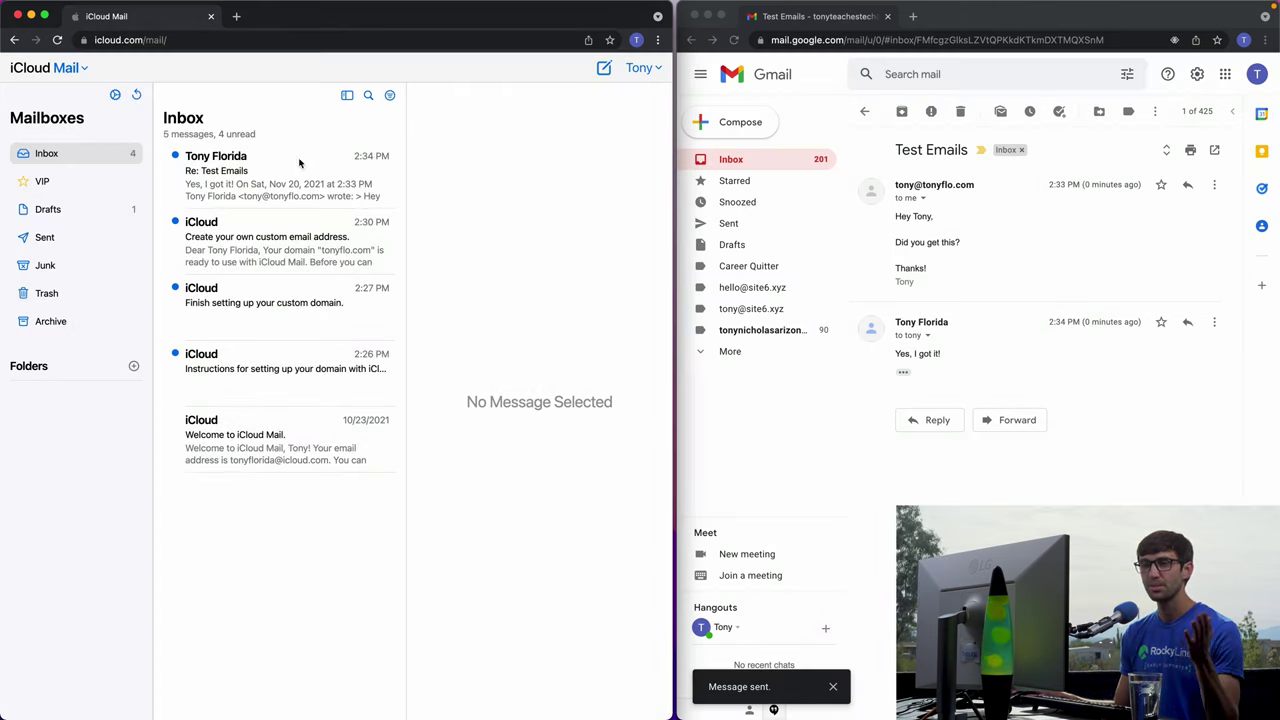
click(271, 182)
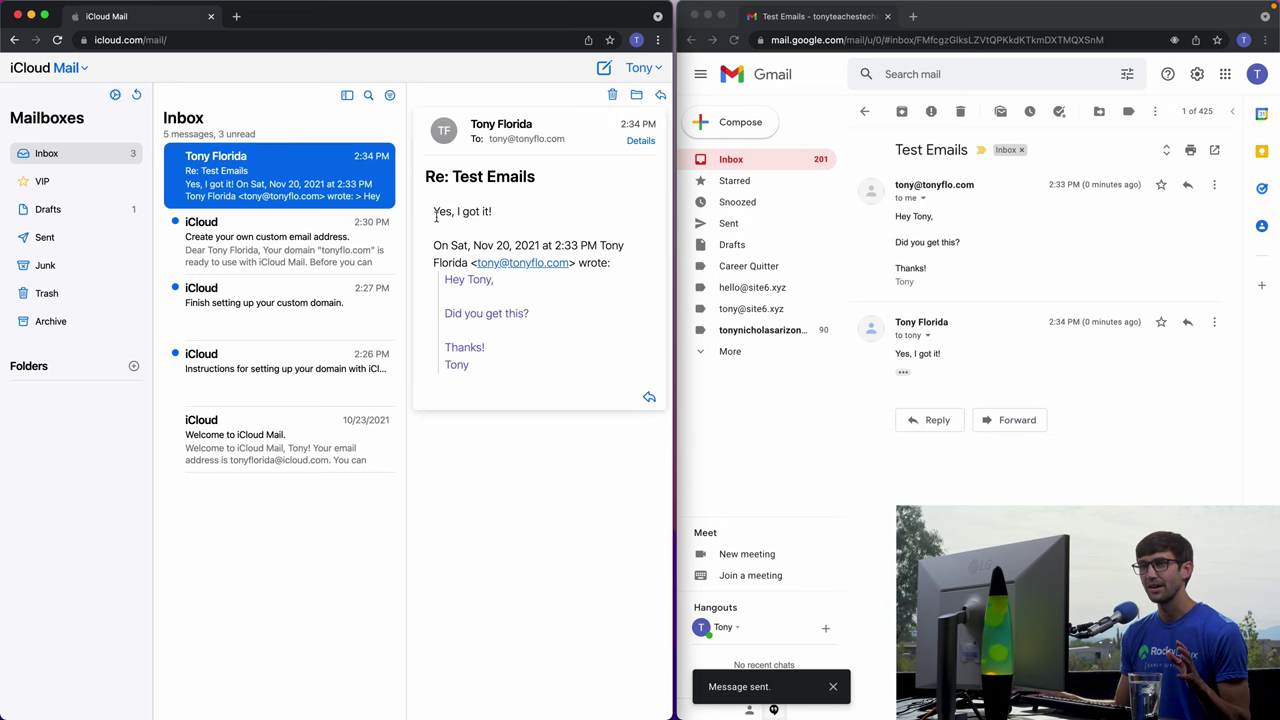
click(68, 67)
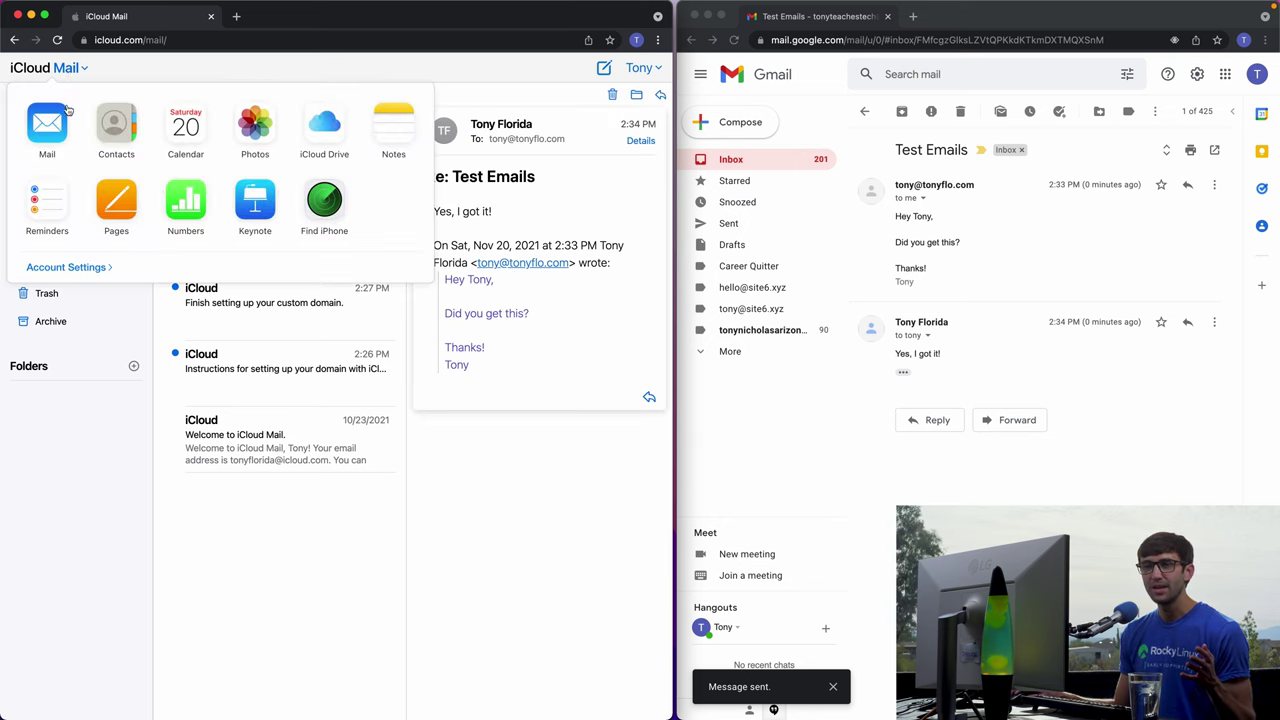
click(81, 268)
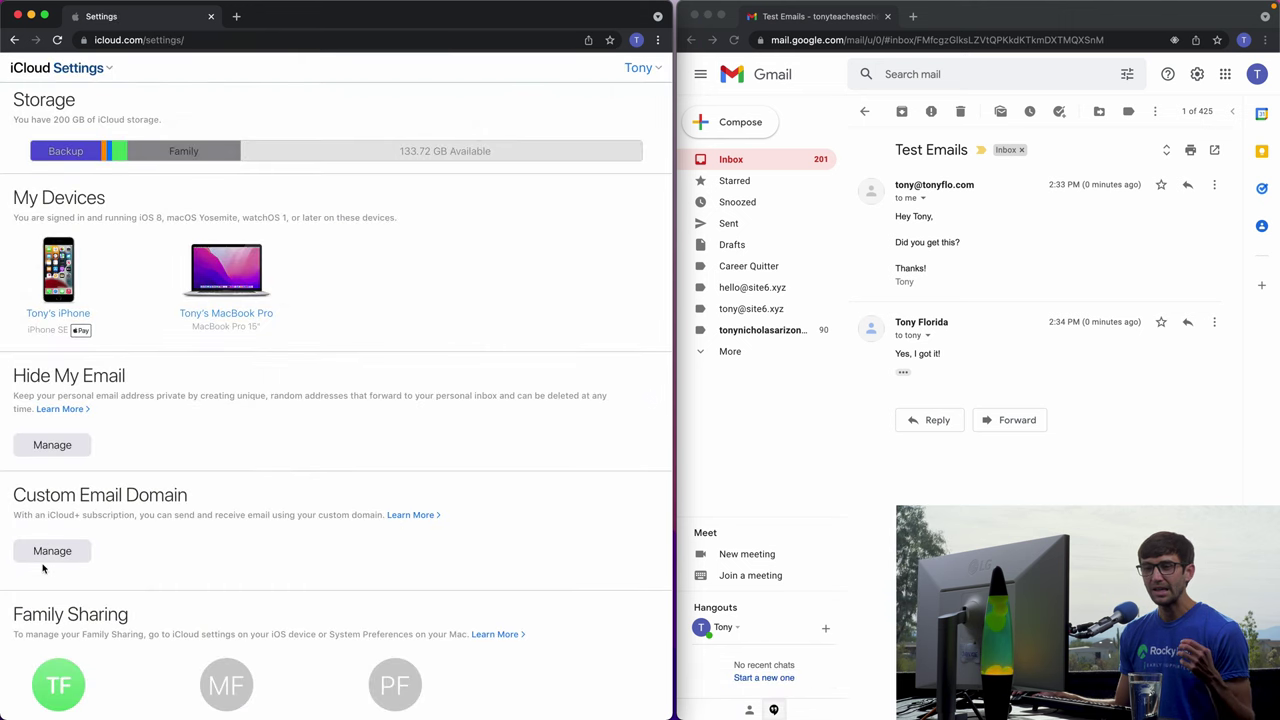
click(53, 552)
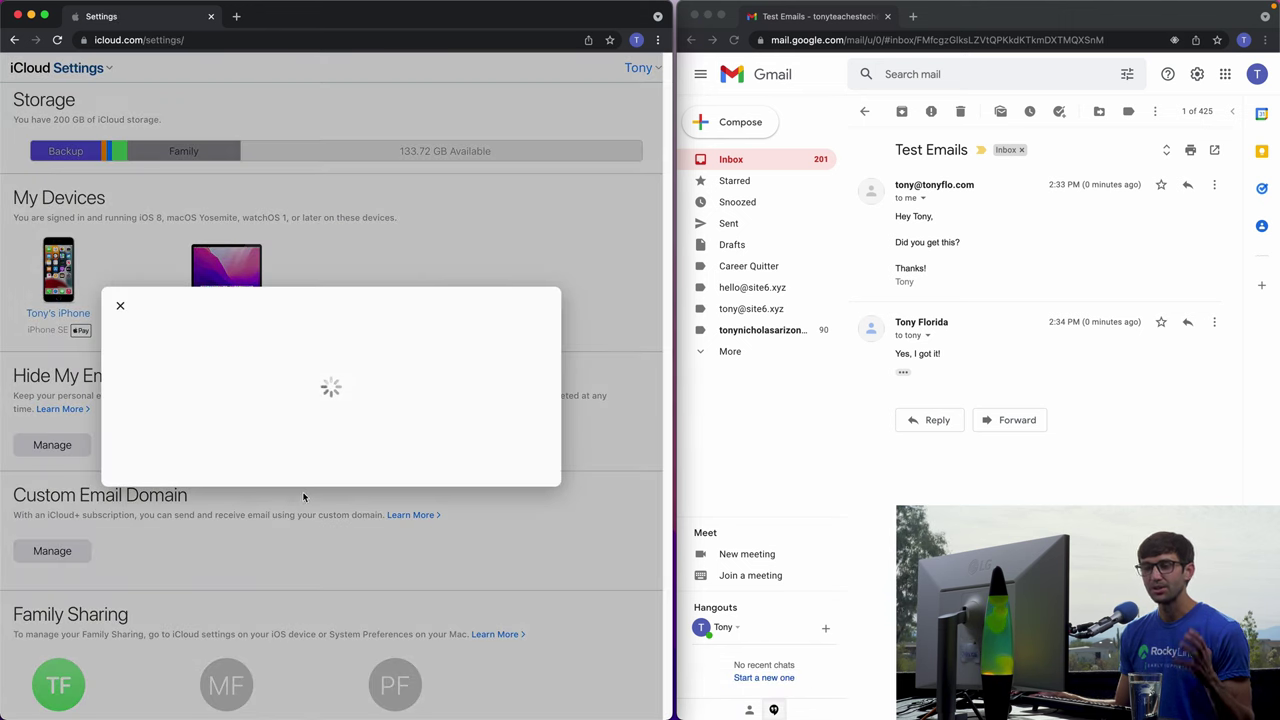
click(177, 384)
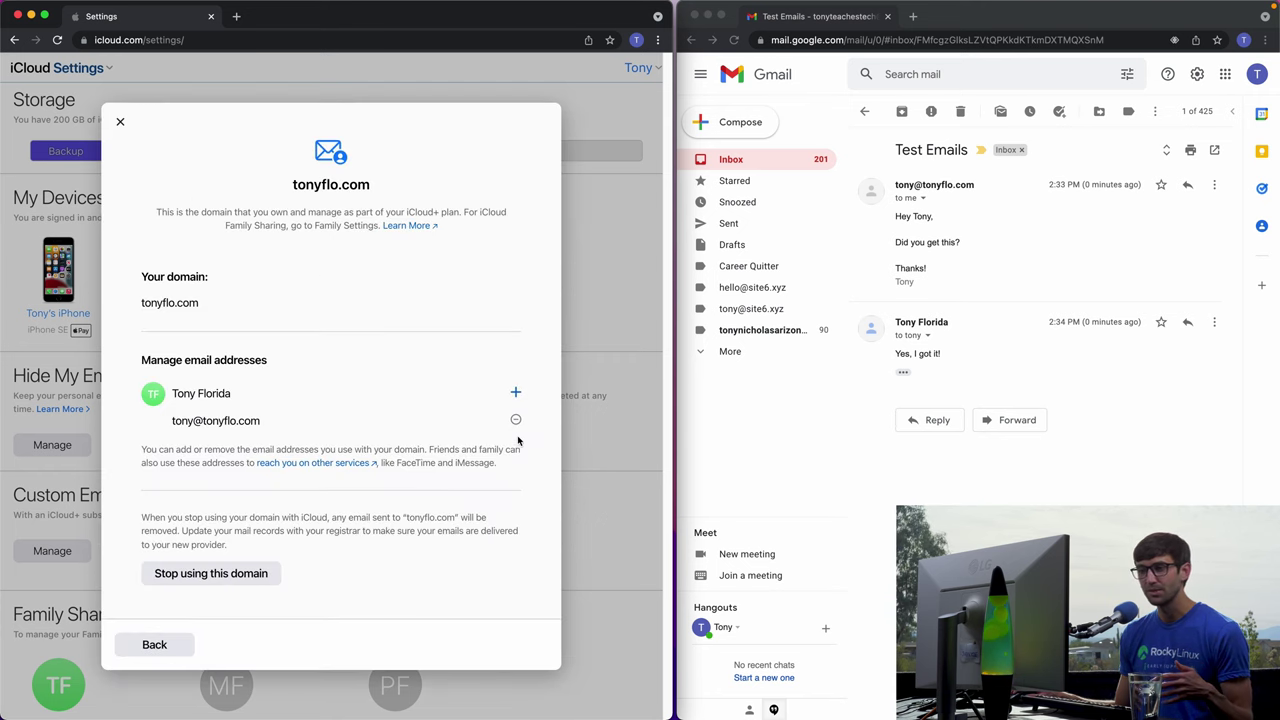
click(516, 394)
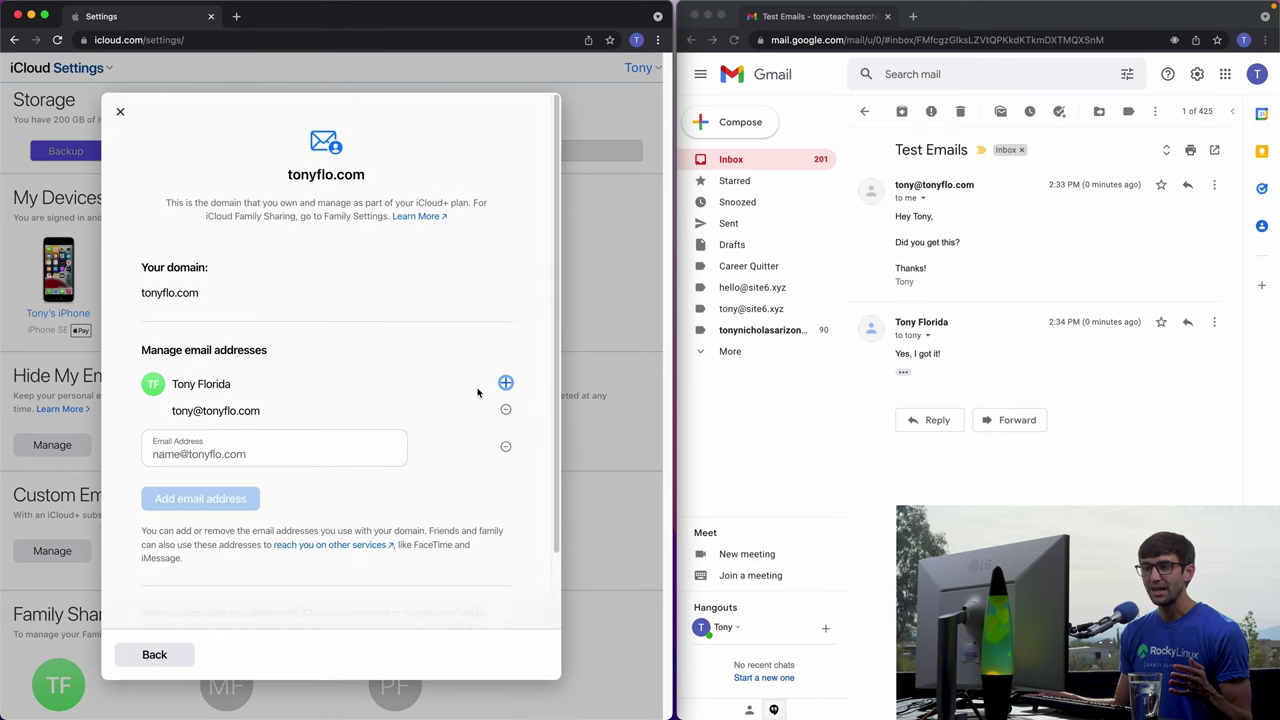
click(263, 449)
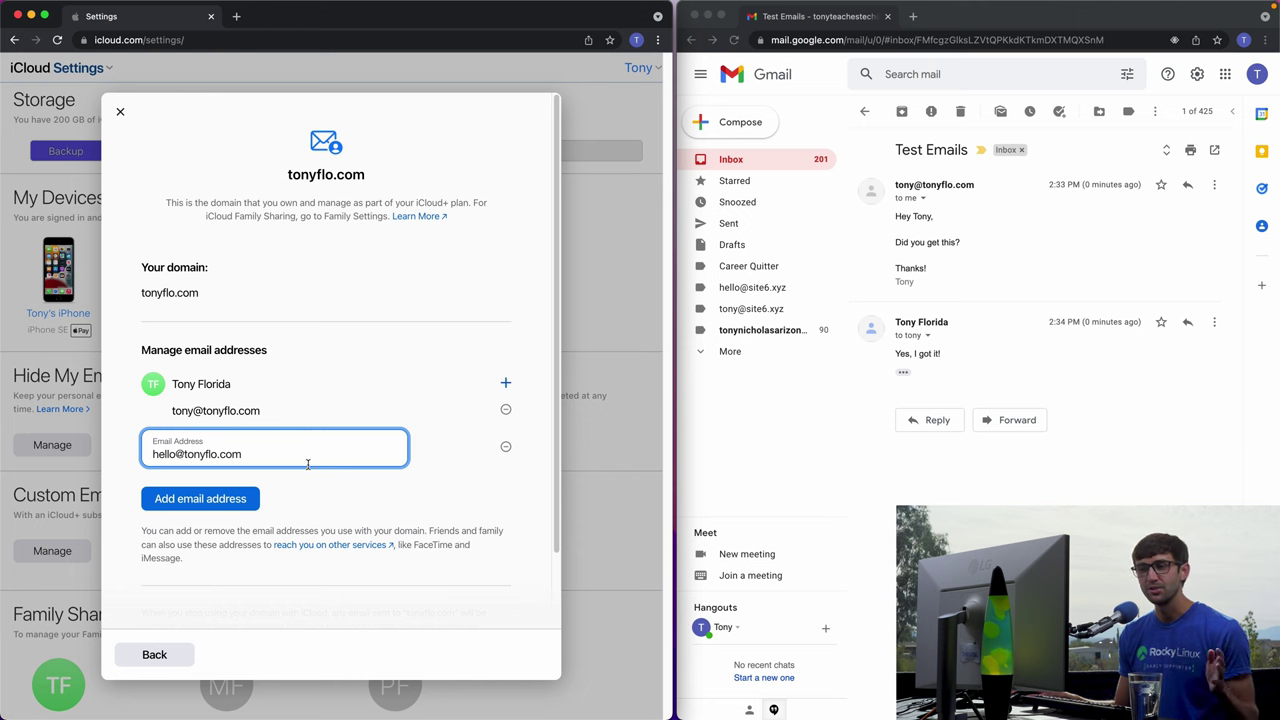
scroll(326, 587, down, 2)
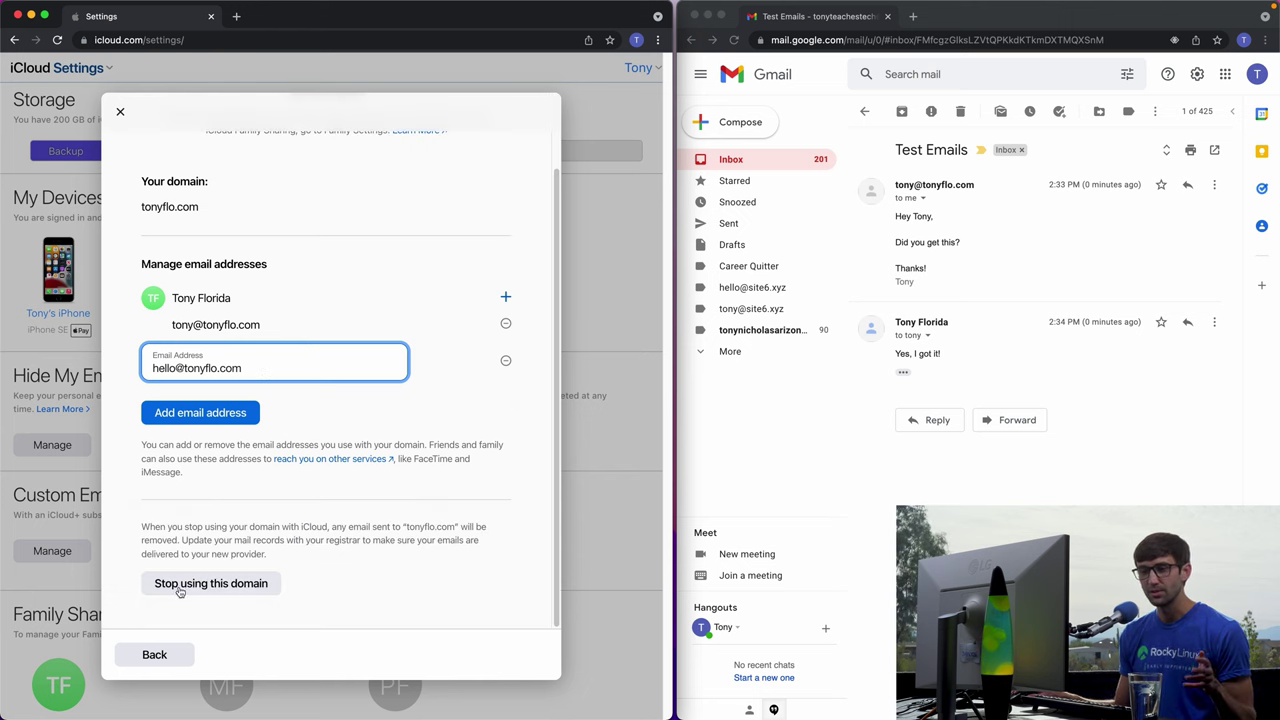
Close the tonyflo.com domain details and reopen Custom Email Domain management.
click(120, 114)
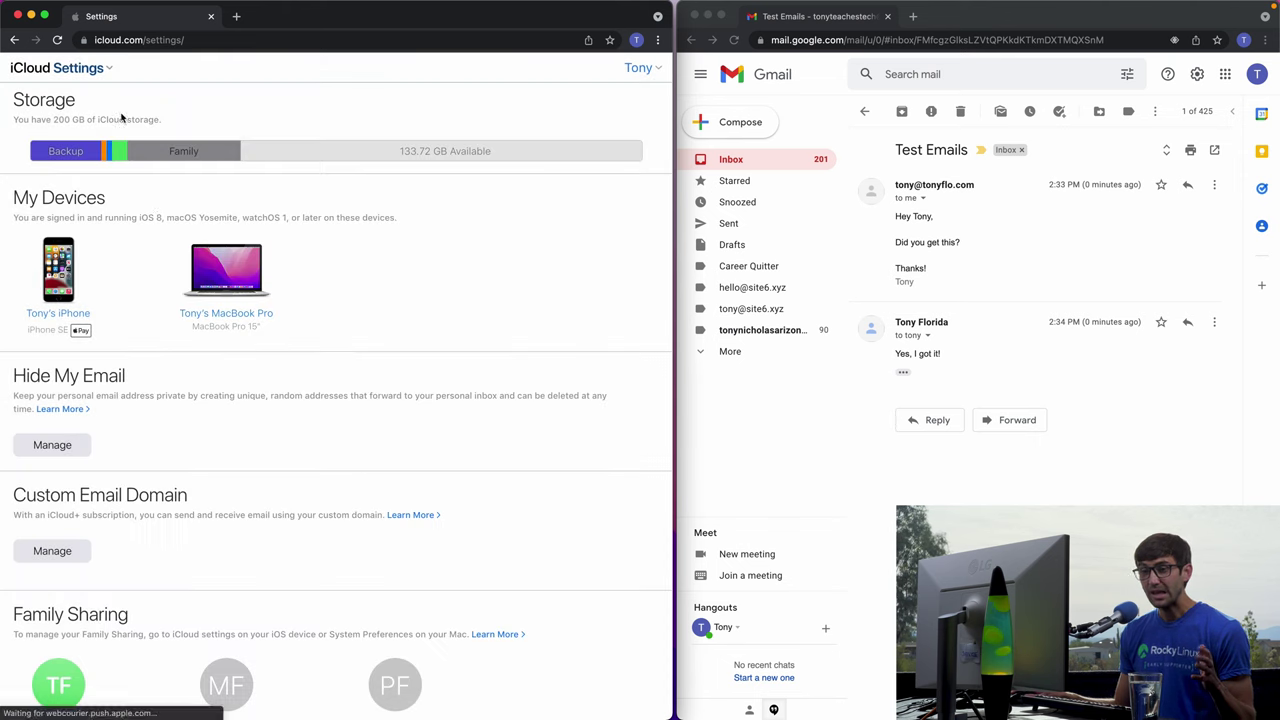
click(77, 560)
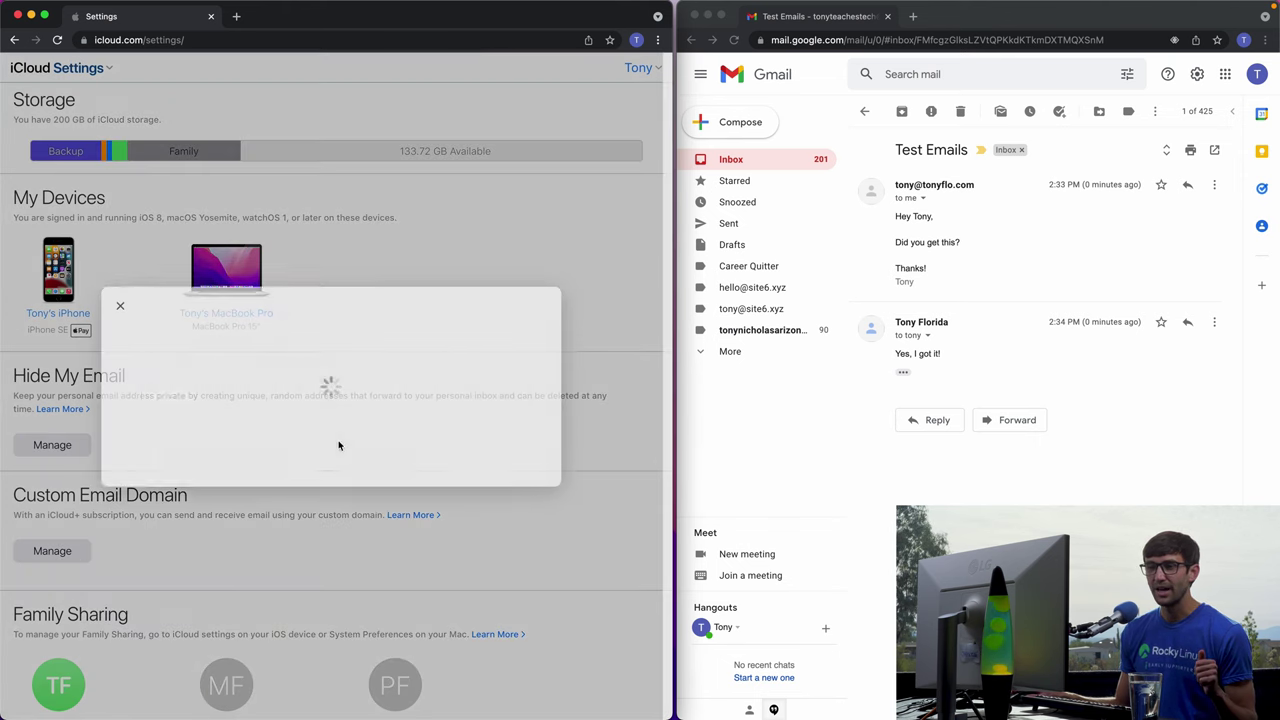